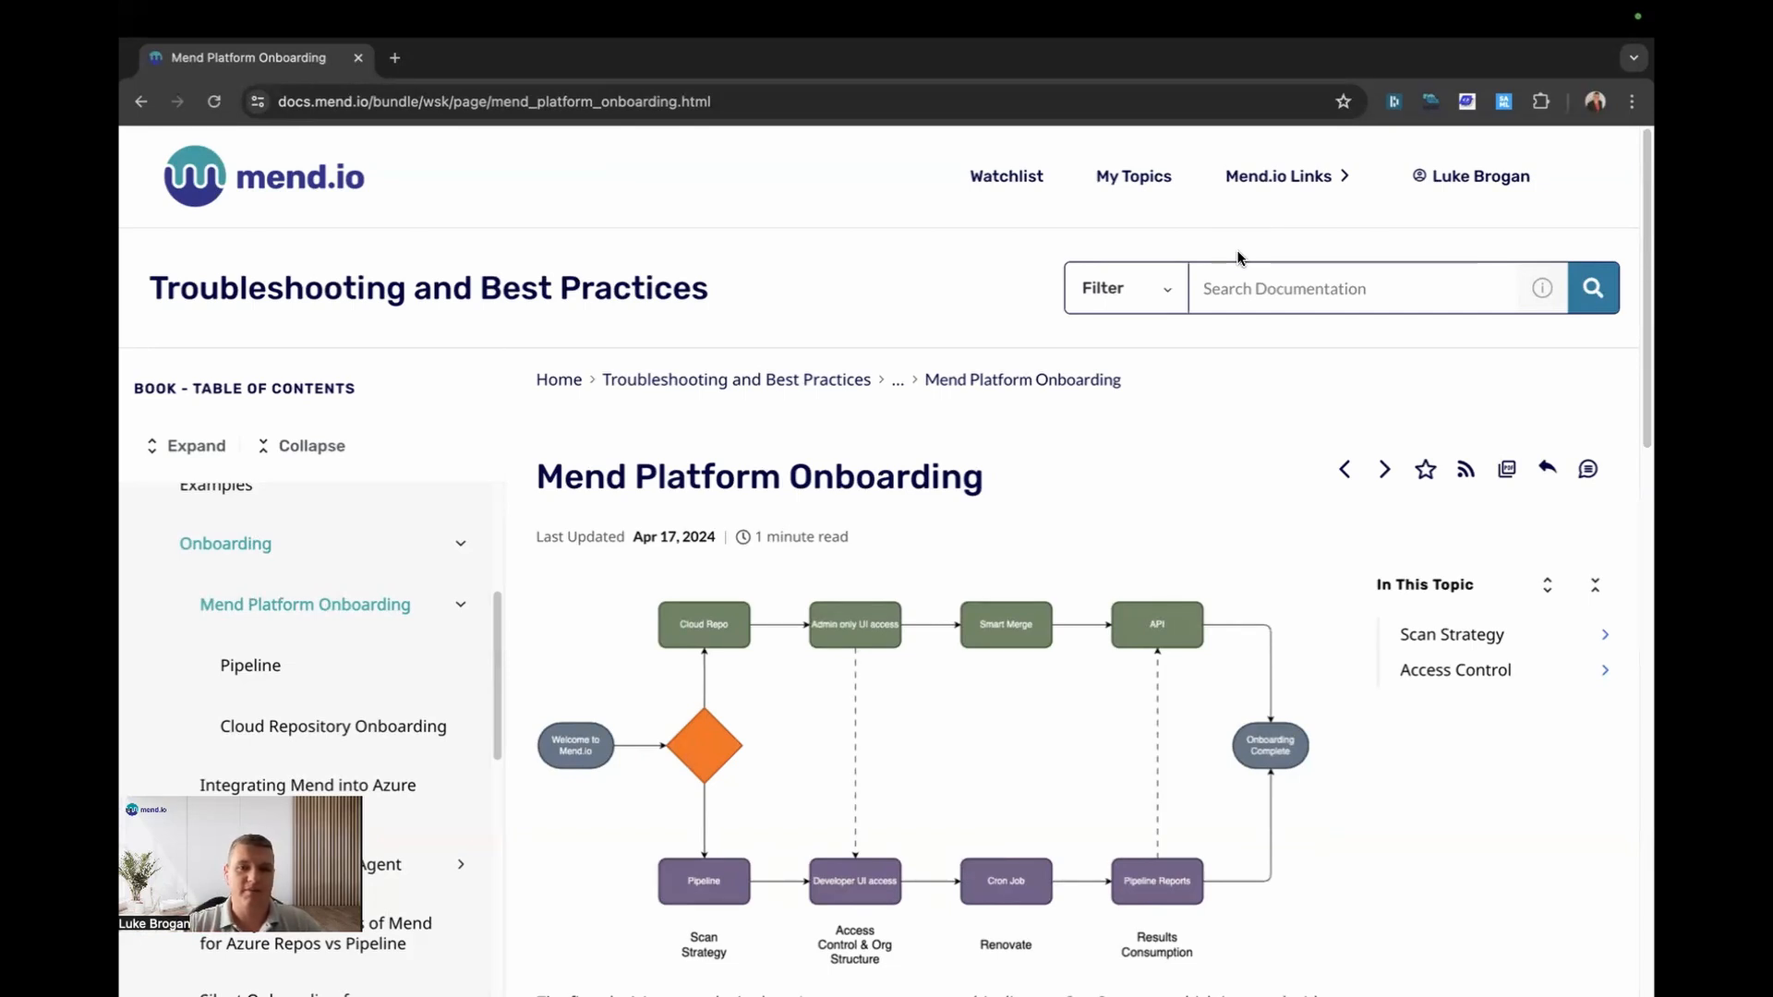
Step: Switch desktop spaces to the browser showing the organisation's Mend Platform dashboard
{"action": "key", "text": "ctrl+Right"}
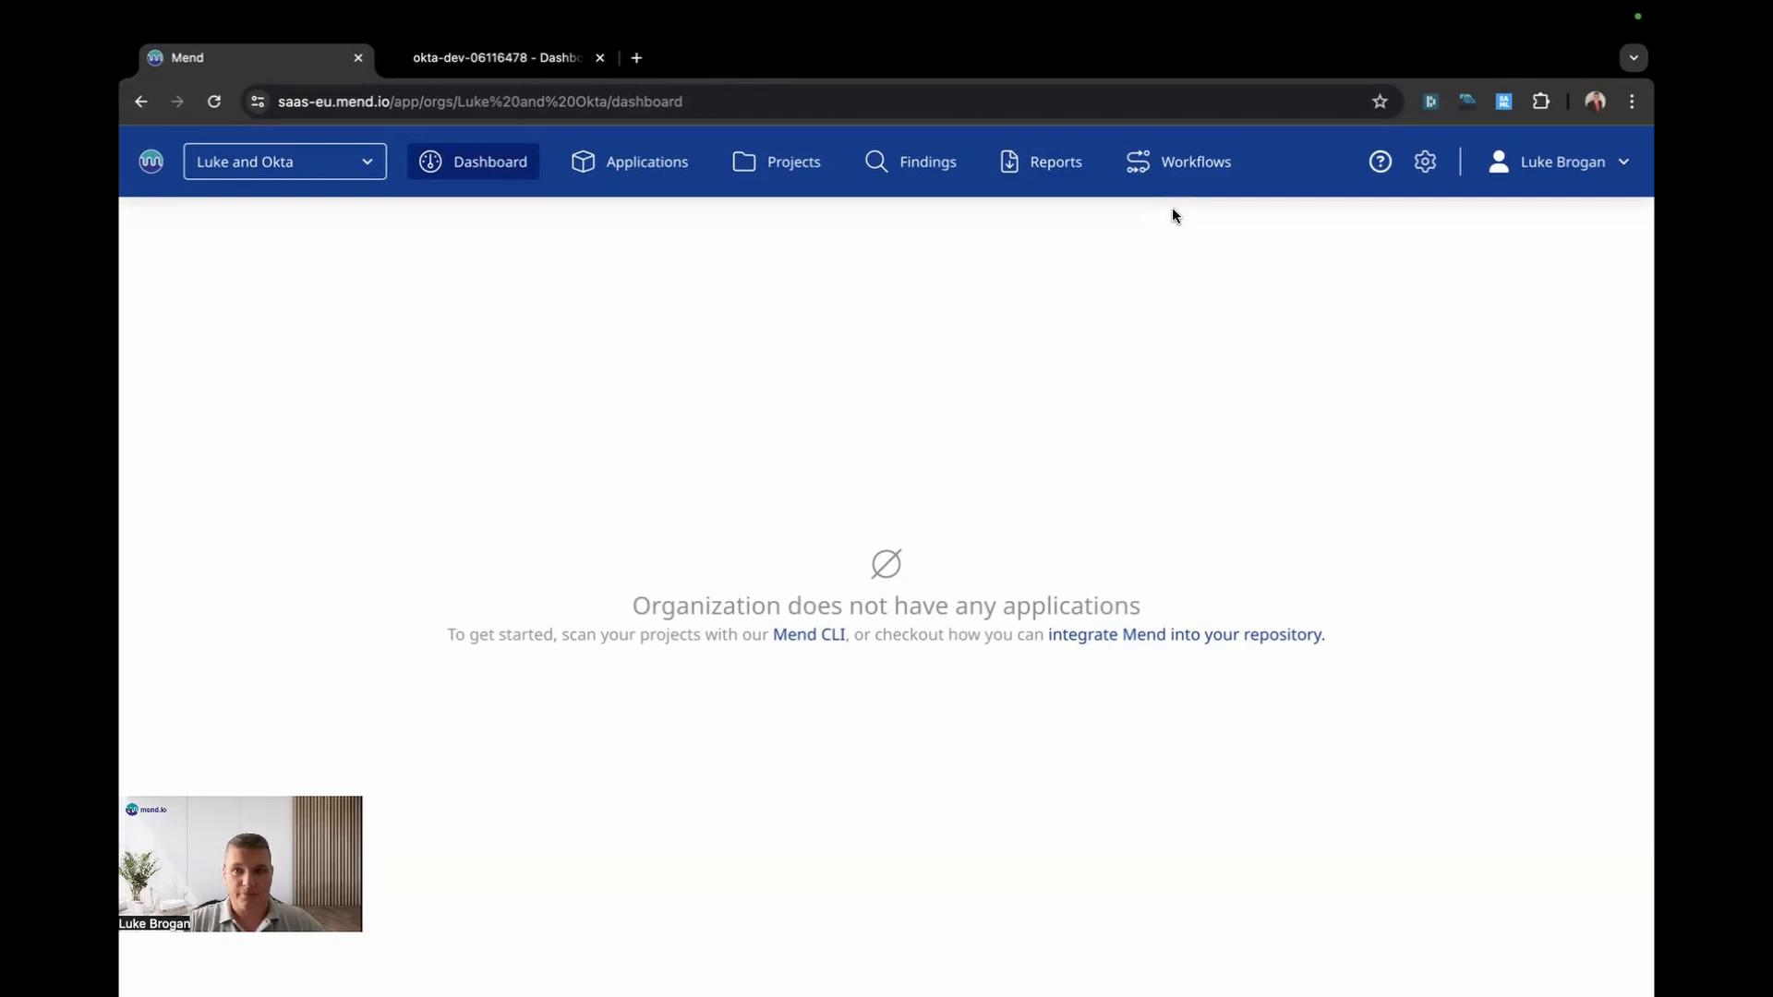
Step: Put Mend's Administration > SAML Integration settings into edit mode, then bring up the Okta tab
{"action": "left_click", "coordinate": [1441, 167]}
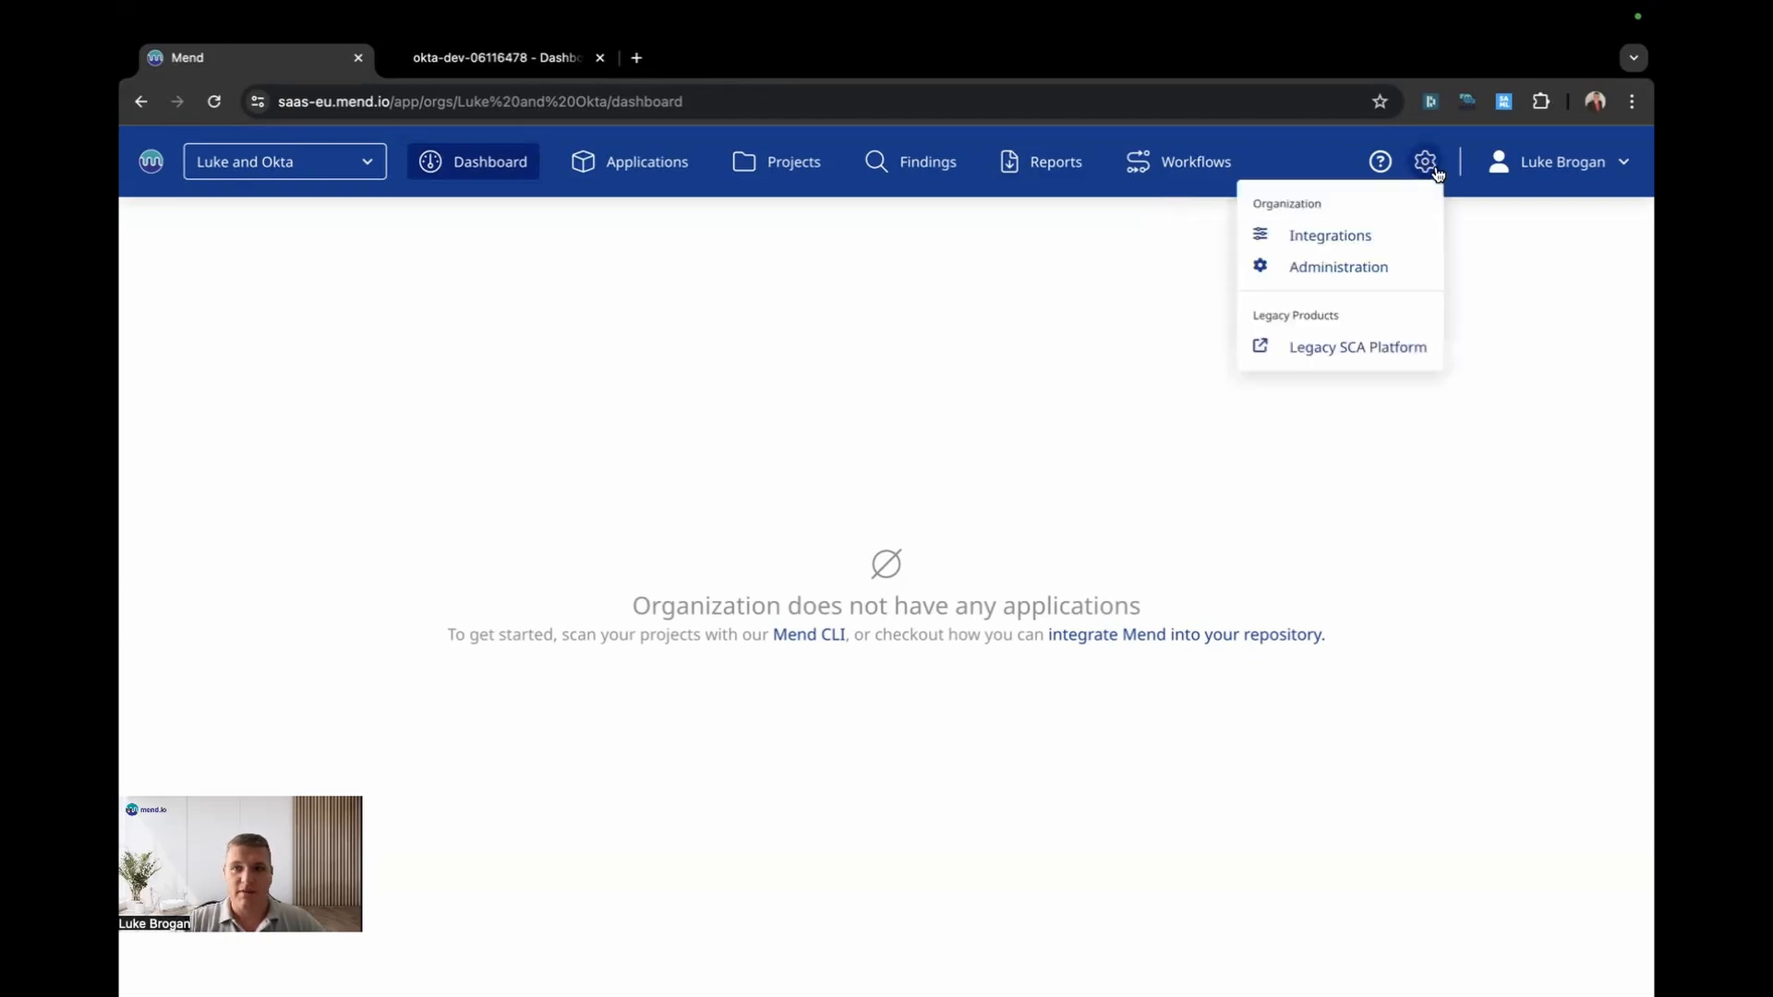
{"action": "left_click", "coordinate": [1390, 266]}
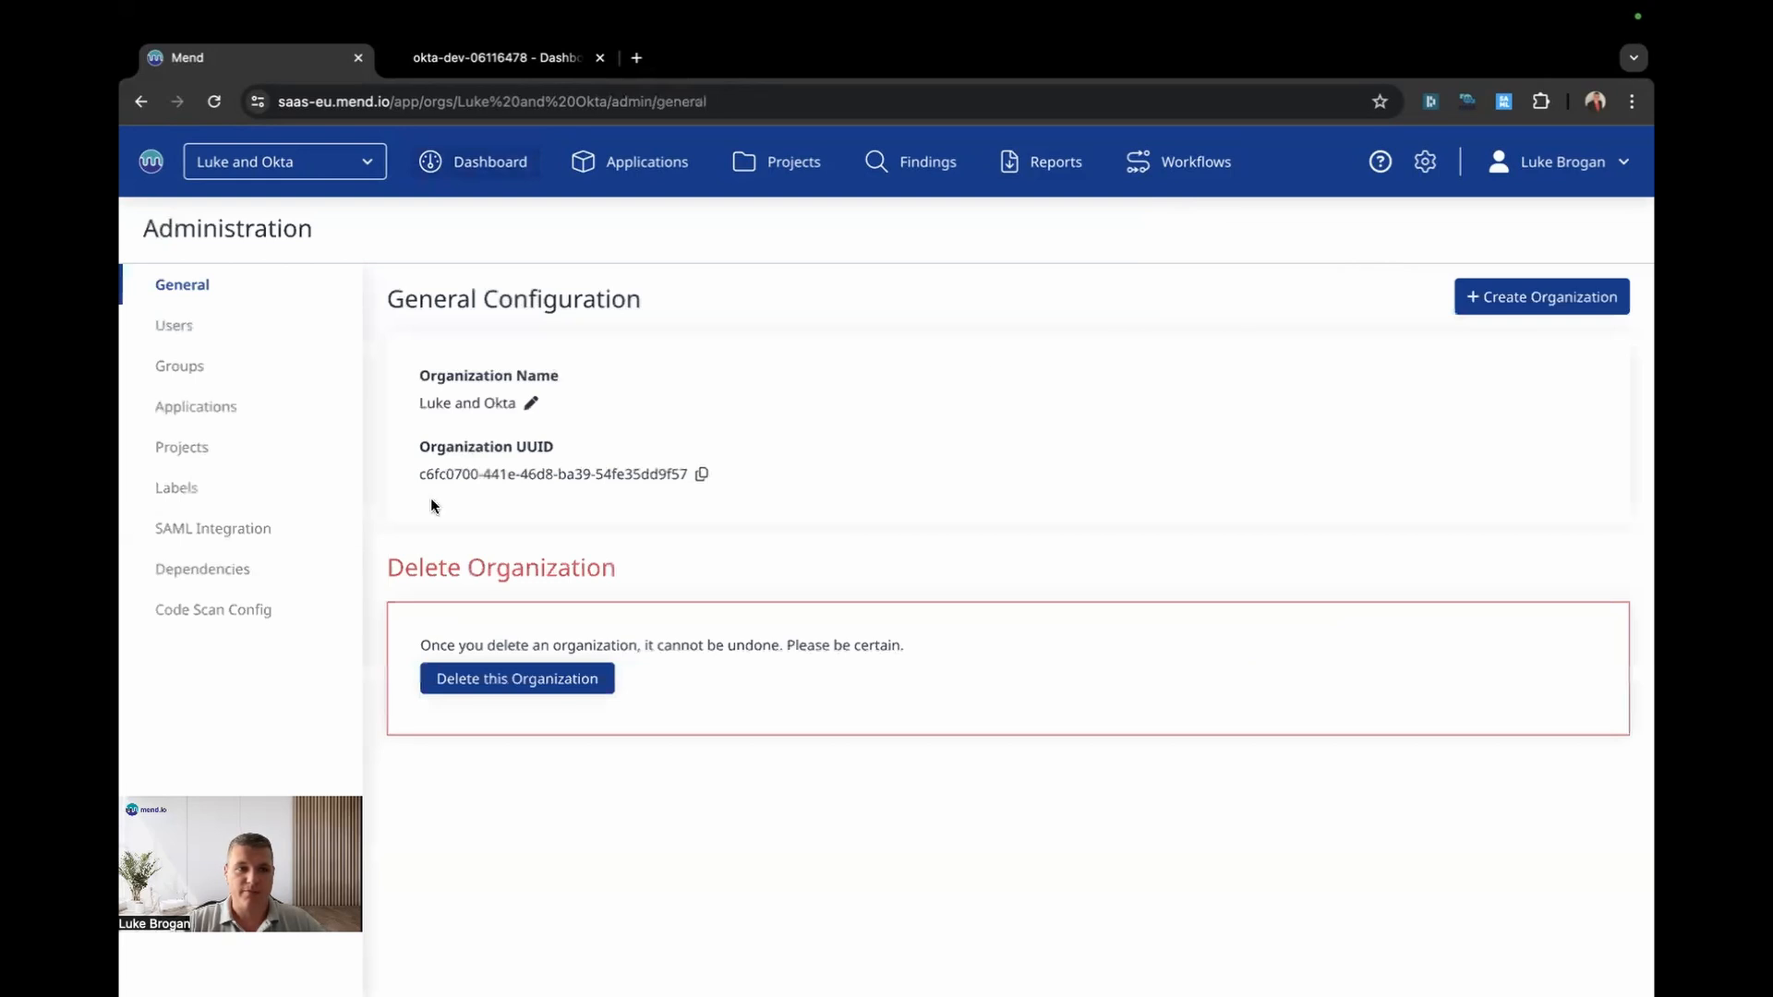
{"action": "left_click", "coordinate": [245, 529]}
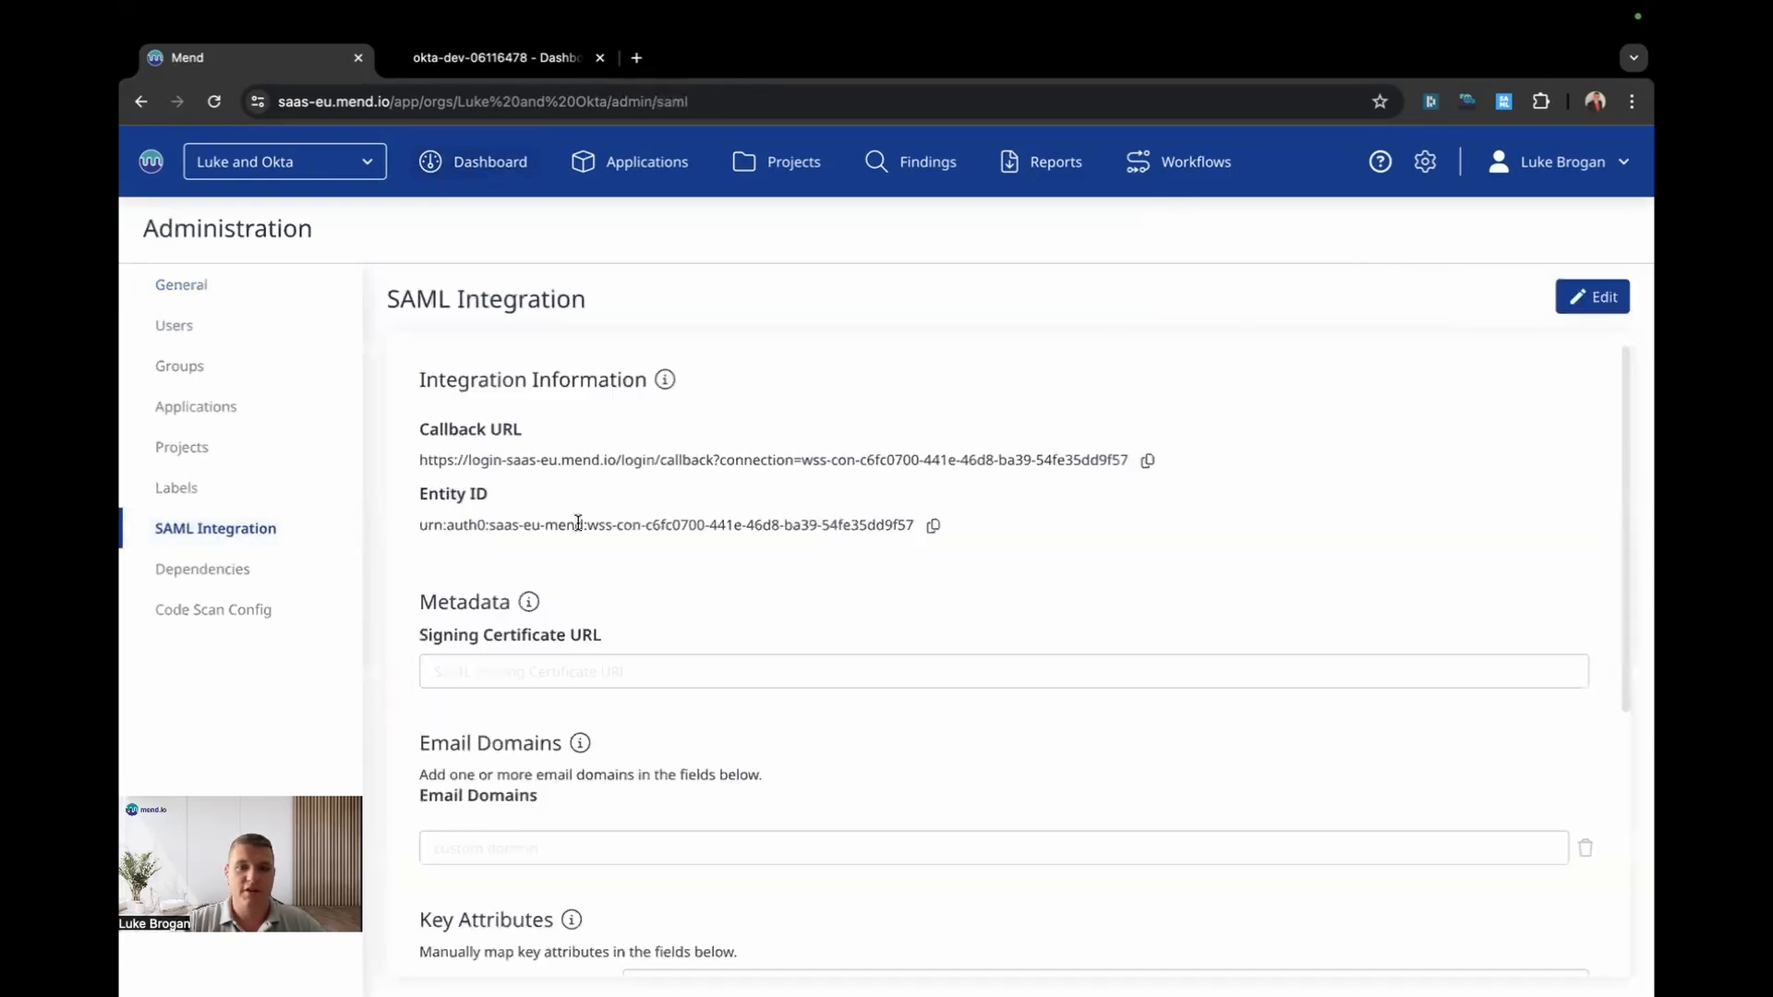
{"action": "left_click", "coordinate": [1593, 295]}
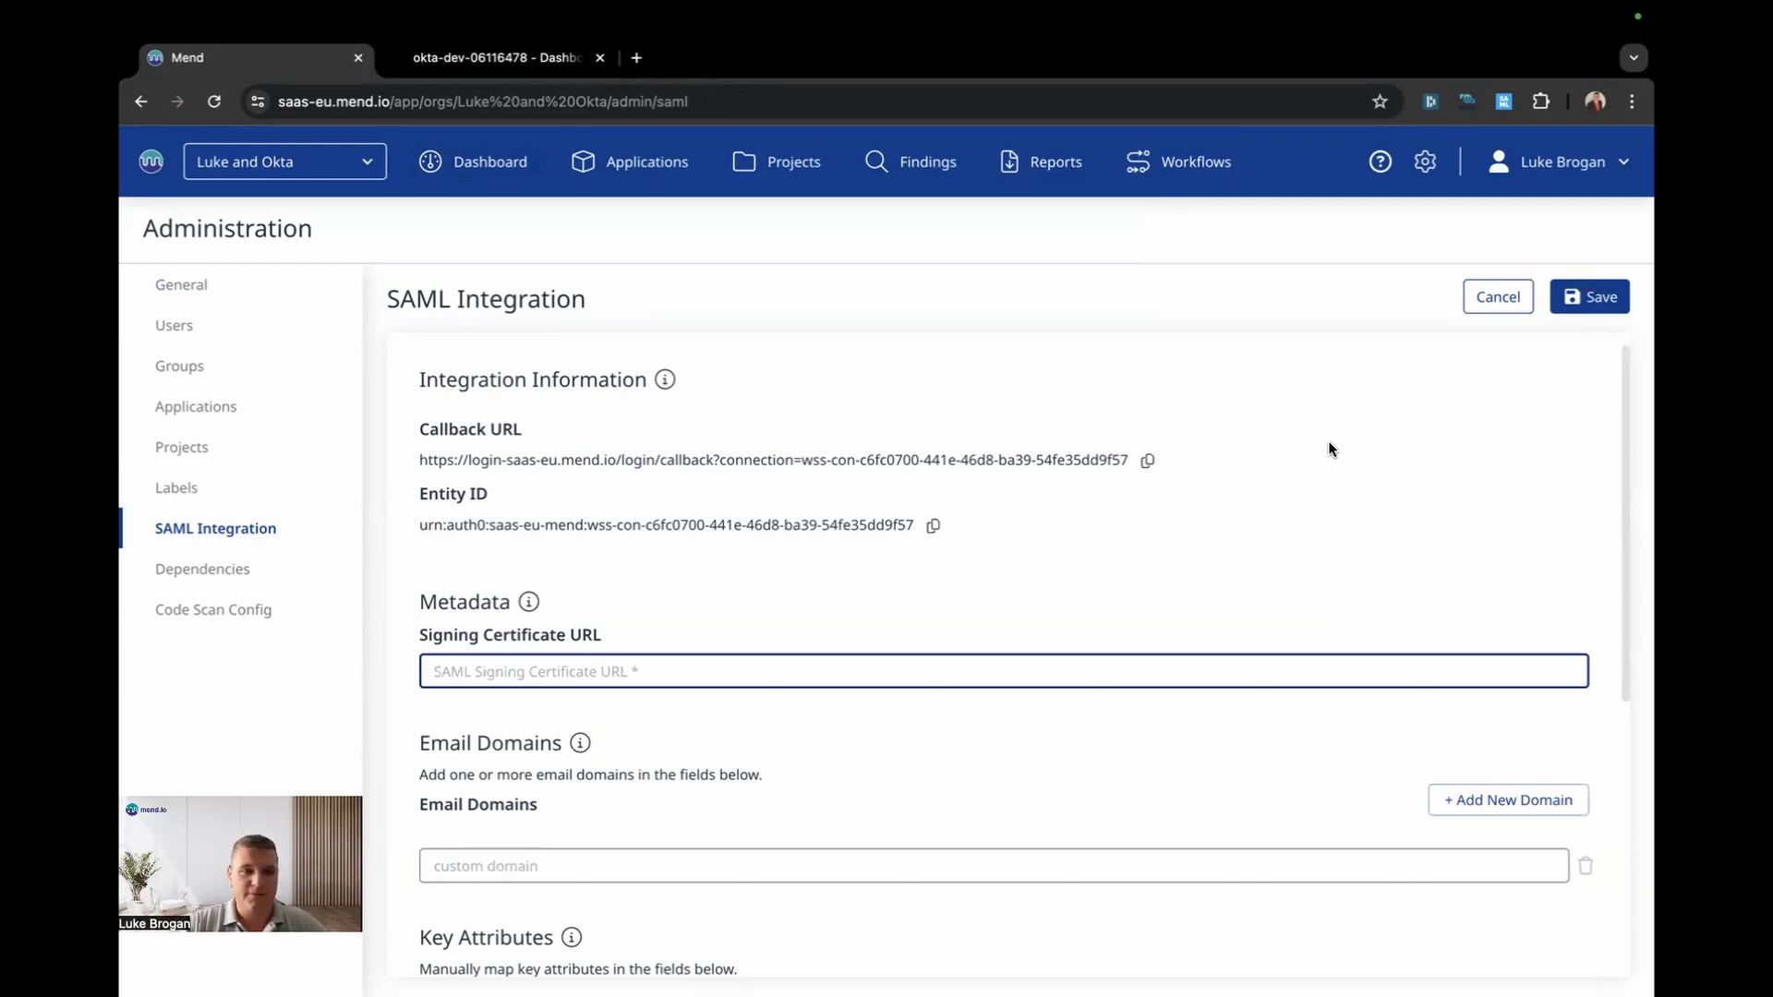
{"action": "left_click", "coordinate": [506, 60]}
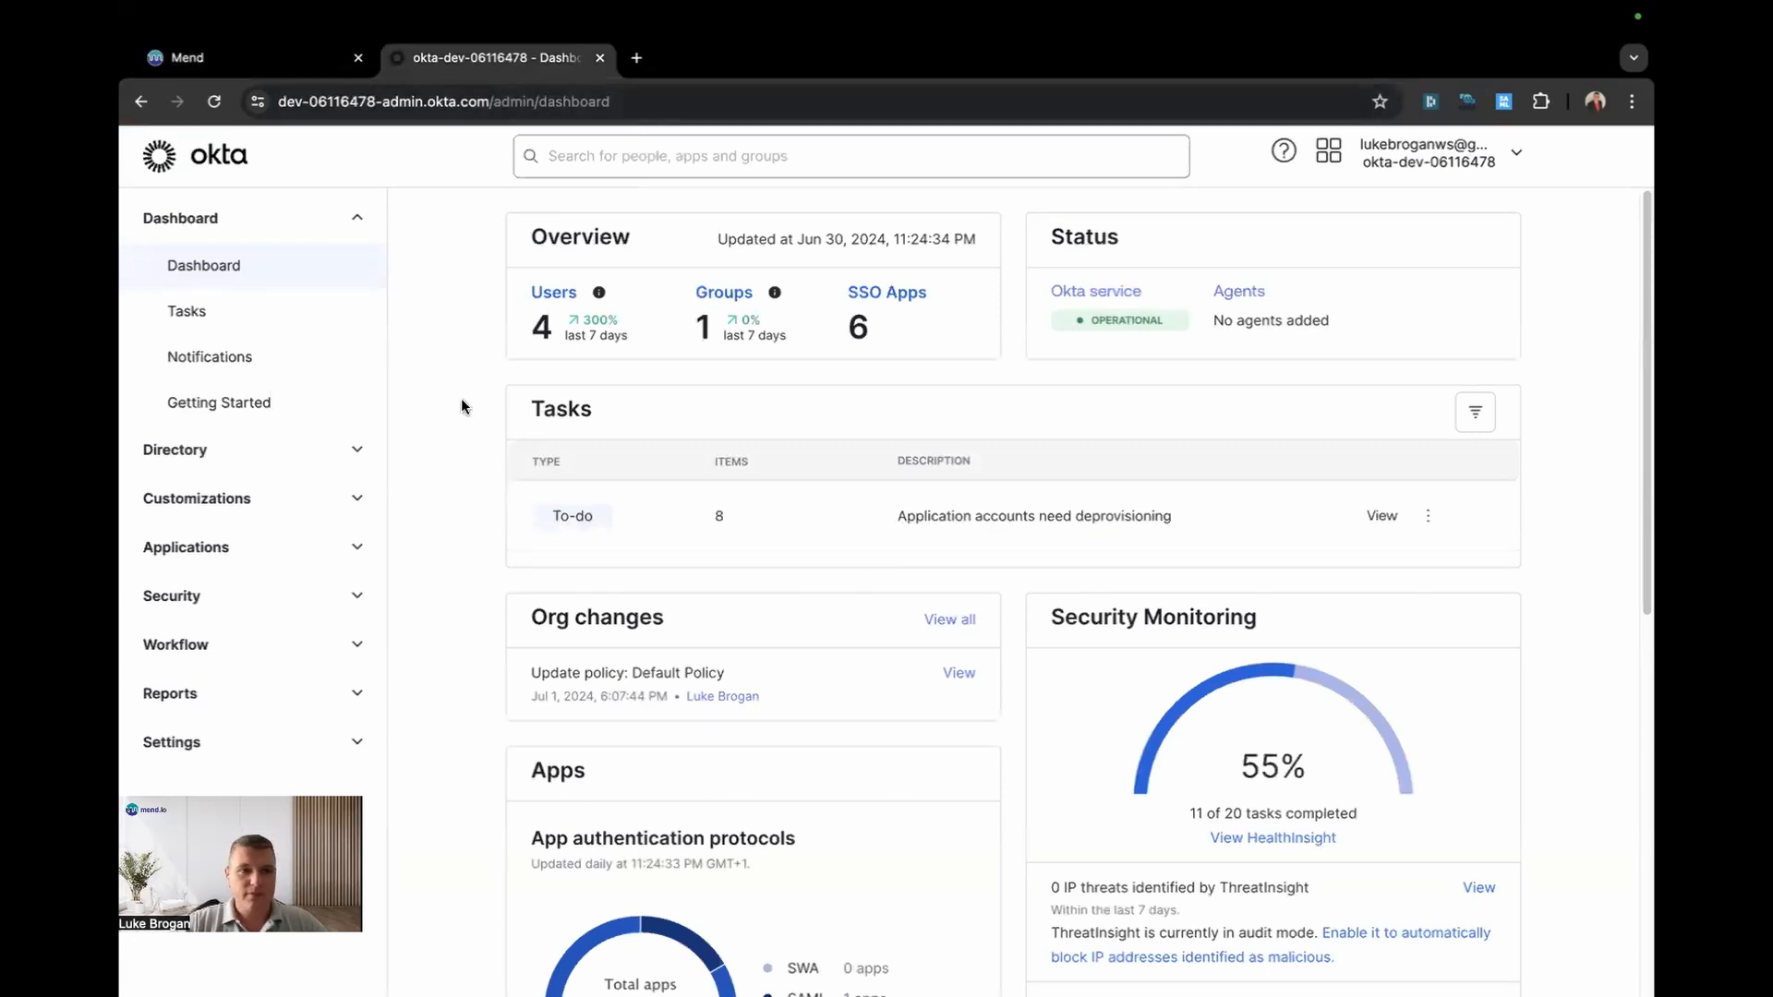
Step: Start a new SAML 2.0 app integration from Okta's Applications list
{"action": "left_click", "coordinate": [344, 552]}
{"action": "left_click", "coordinate": [334, 597]}
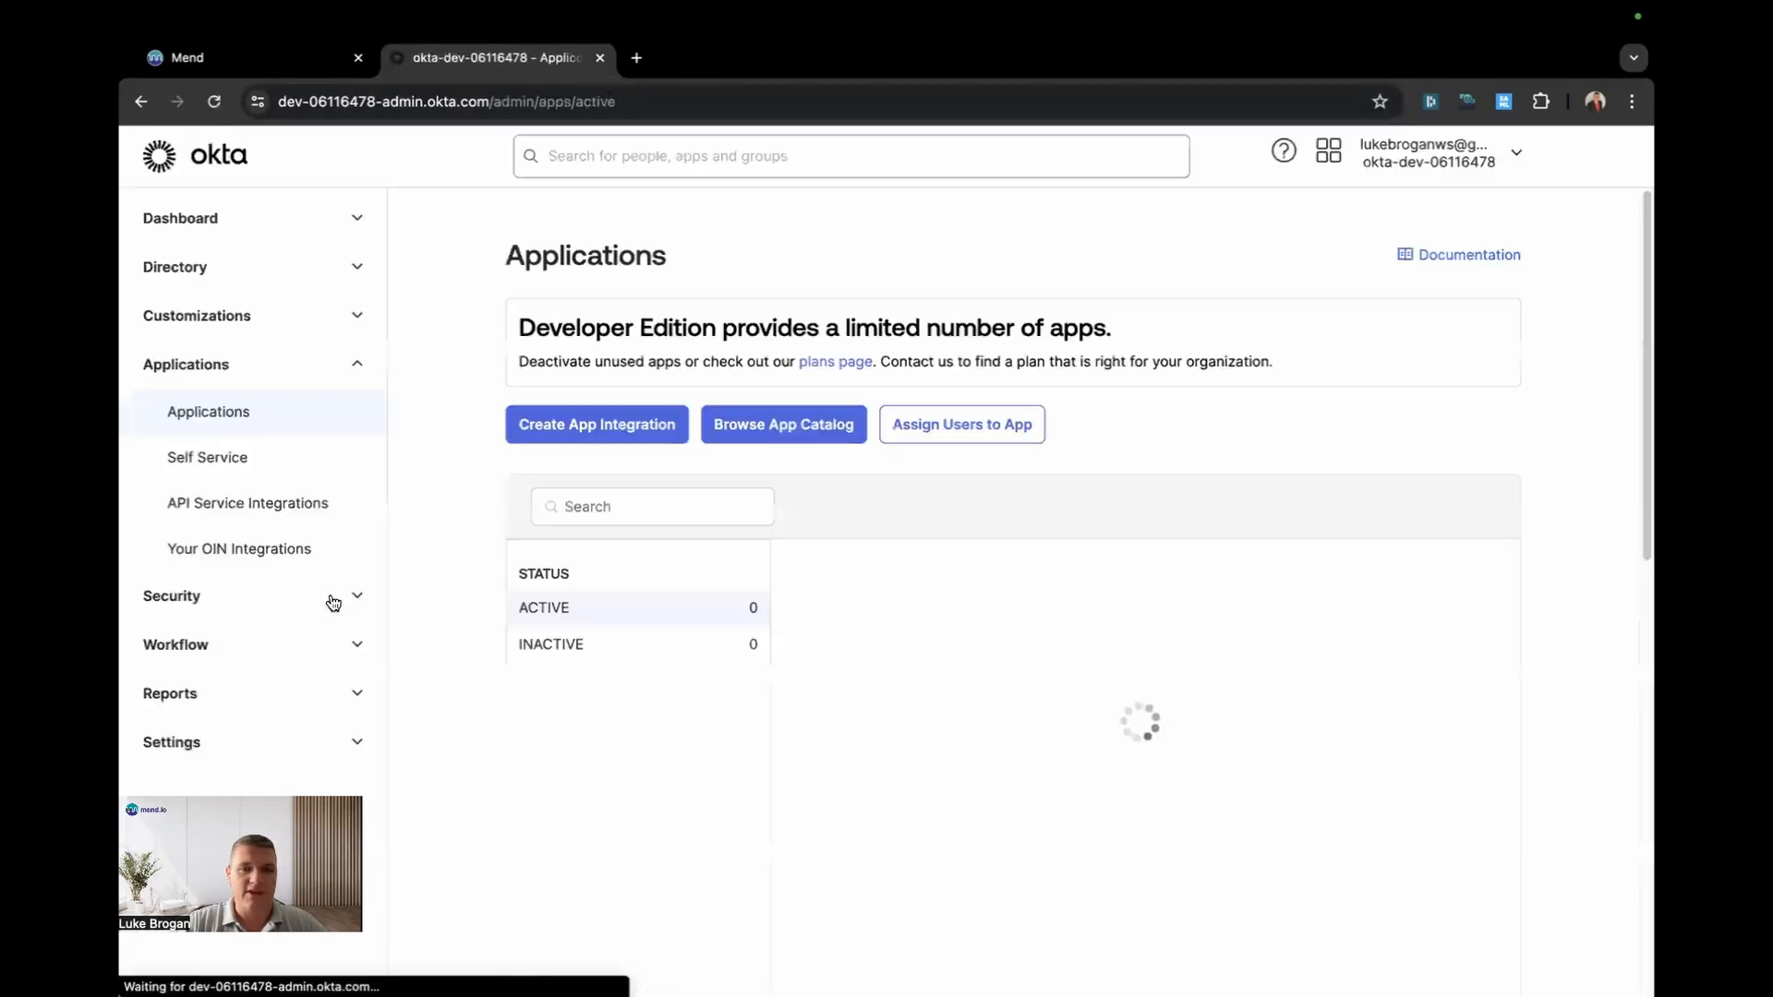
{"action": "left_click", "coordinate": [597, 425]}
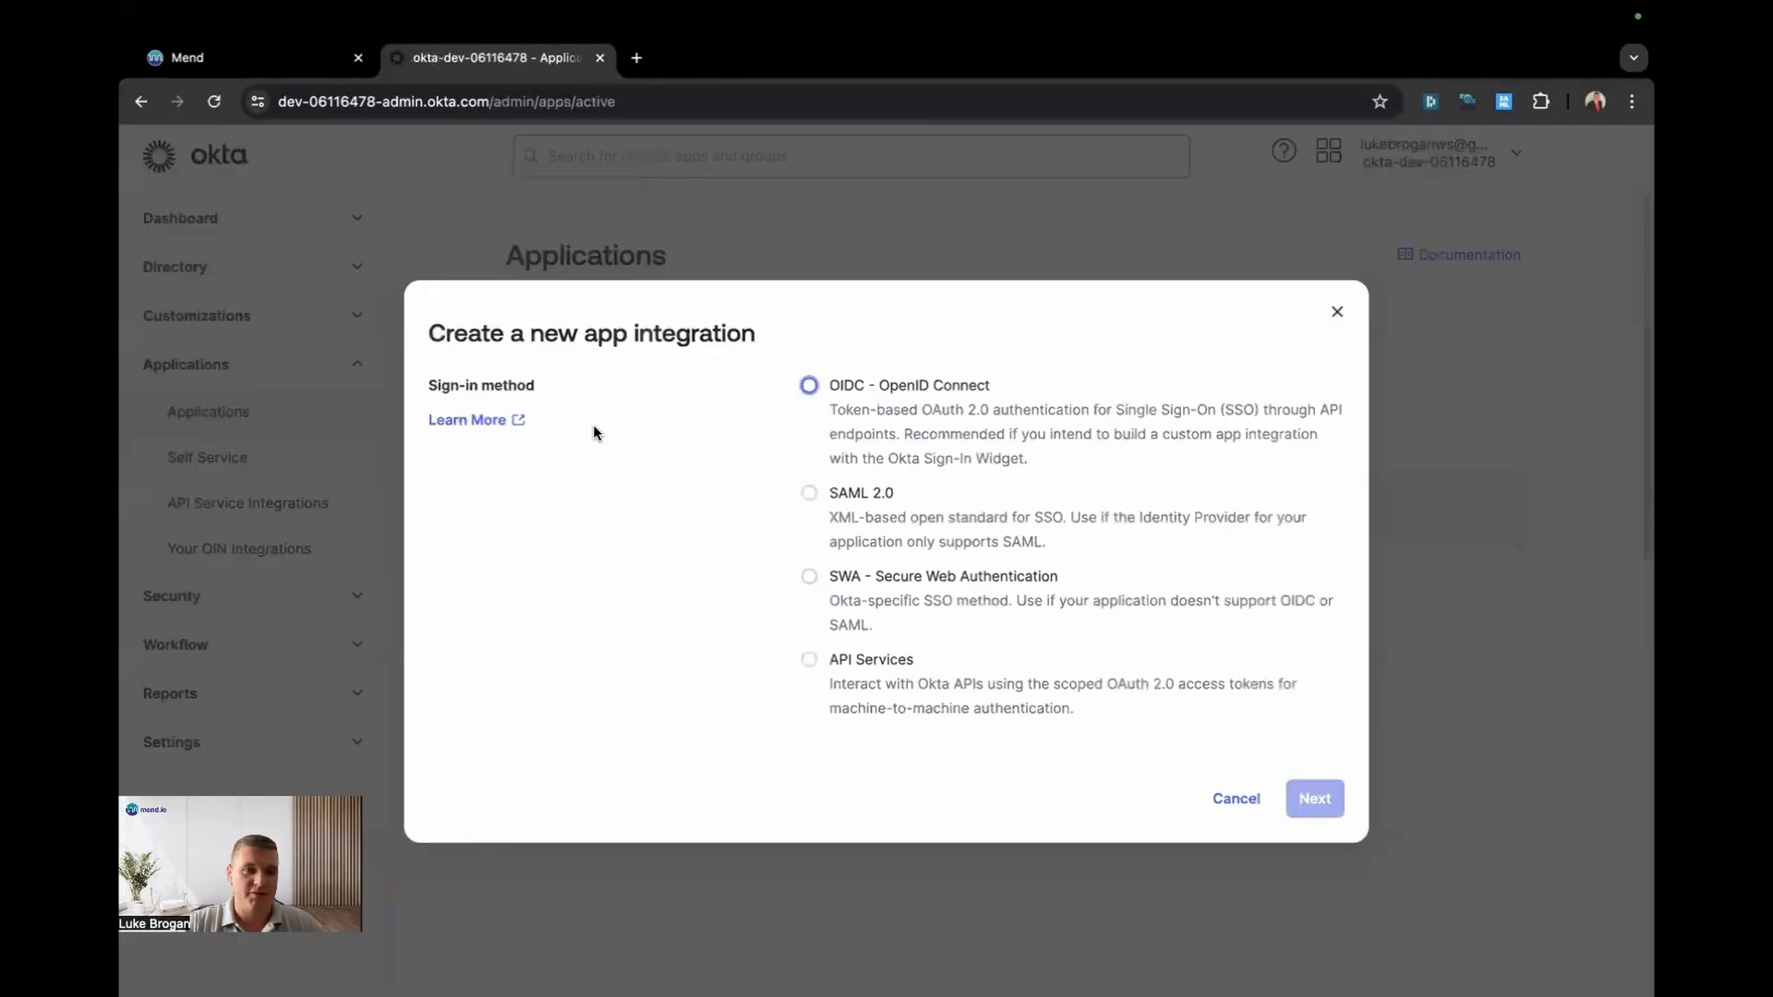
{"action": "left_click", "coordinate": [811, 492]}
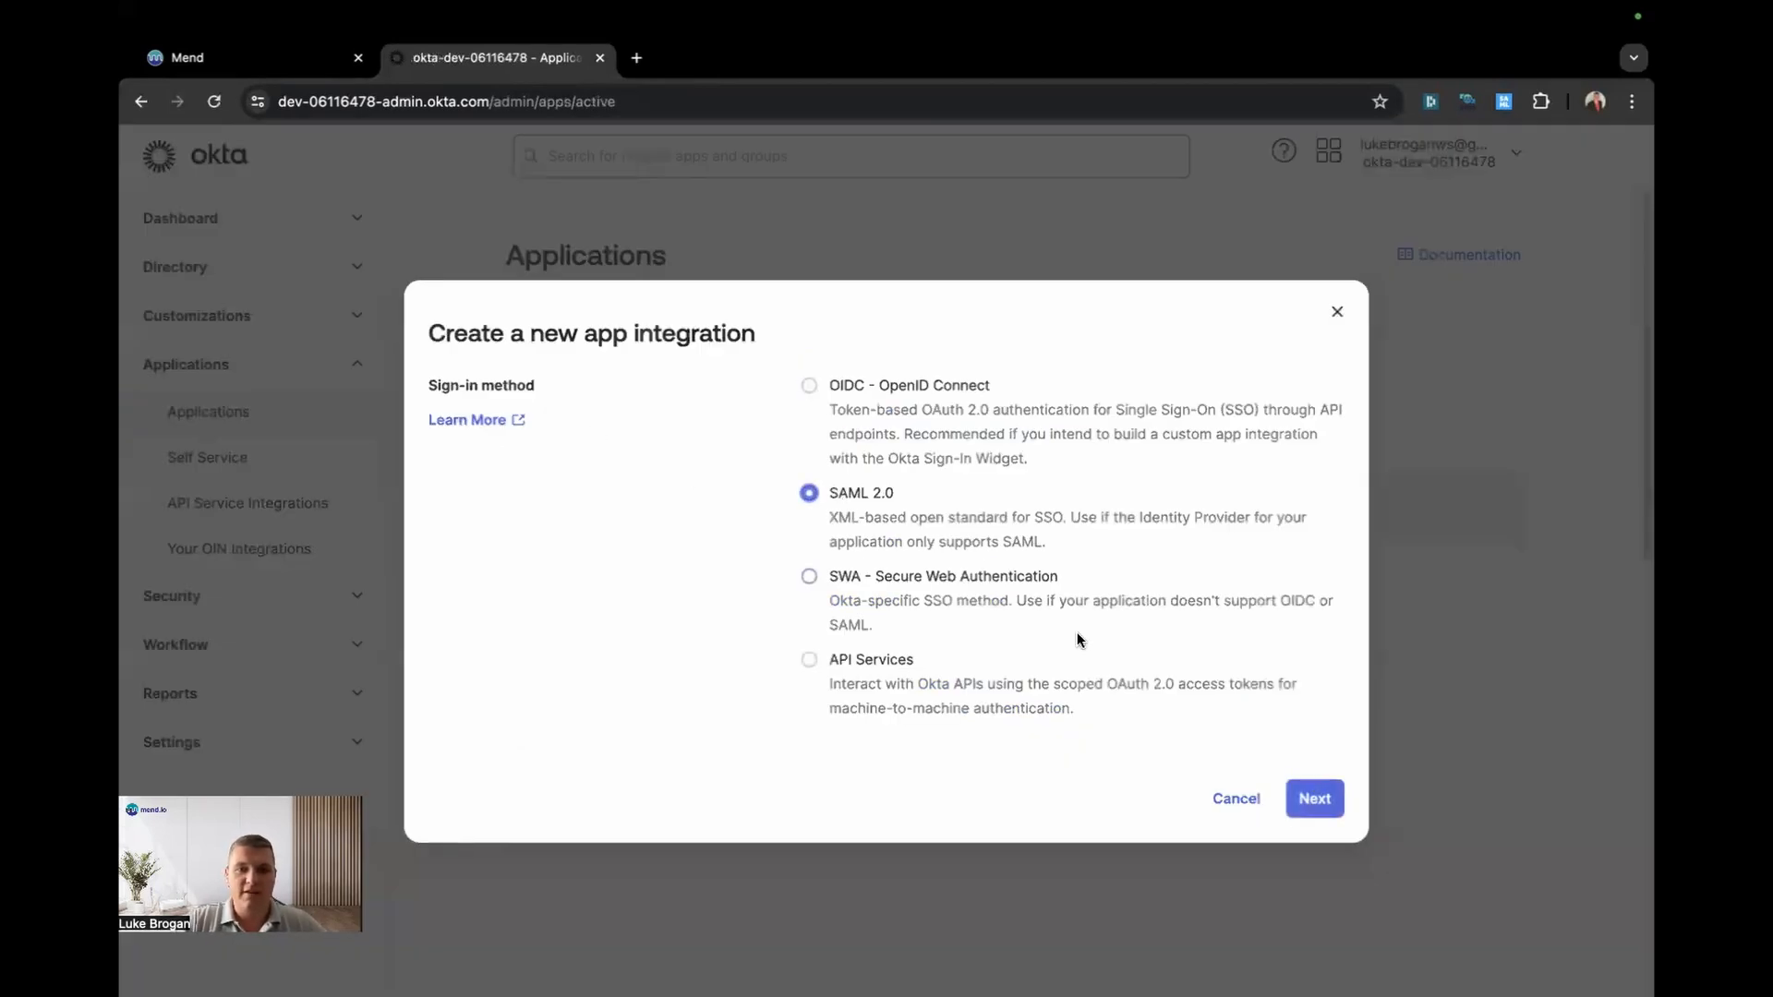
{"action": "left_click", "coordinate": [1314, 799]}
Step: Name the app 'Mend Platform', upload Mend.png as its logo, and continue to Configure SAML
{"action": "left_click", "coordinate": [848, 463]}
{"action": "type", "text": "Mend Platform"}
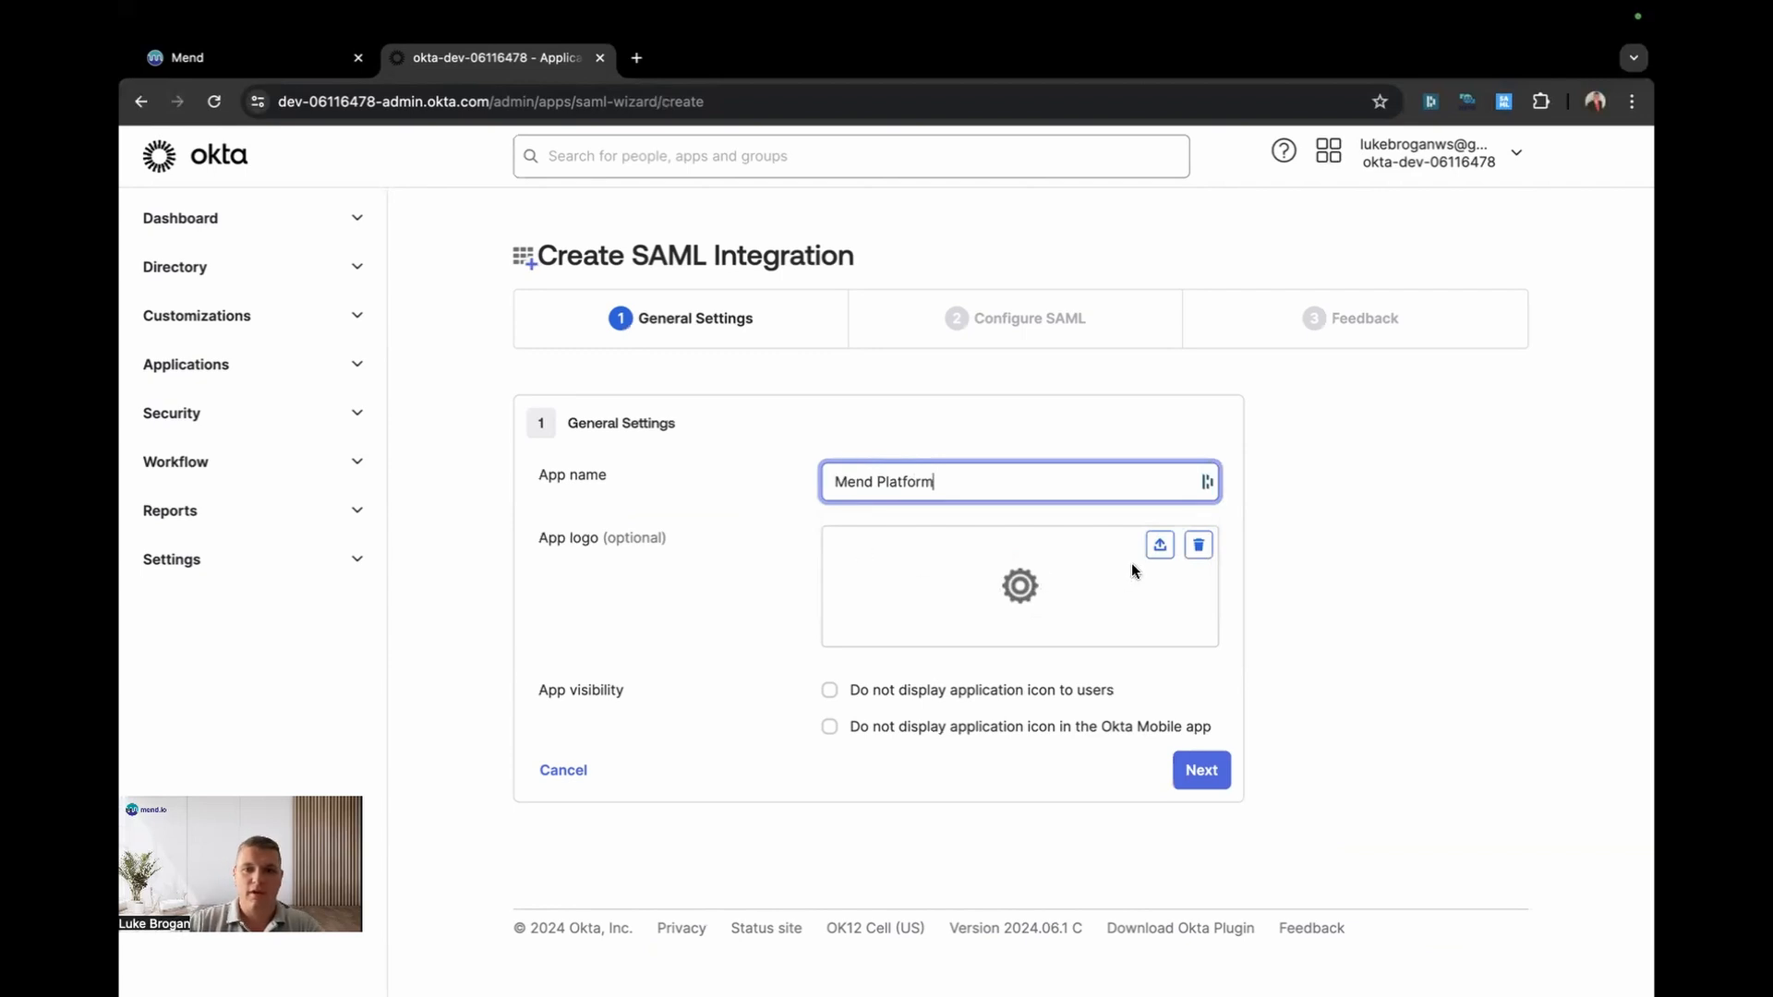
{"action": "left_click", "coordinate": [1160, 545]}
{"action": "left_click", "coordinate": [868, 448]}
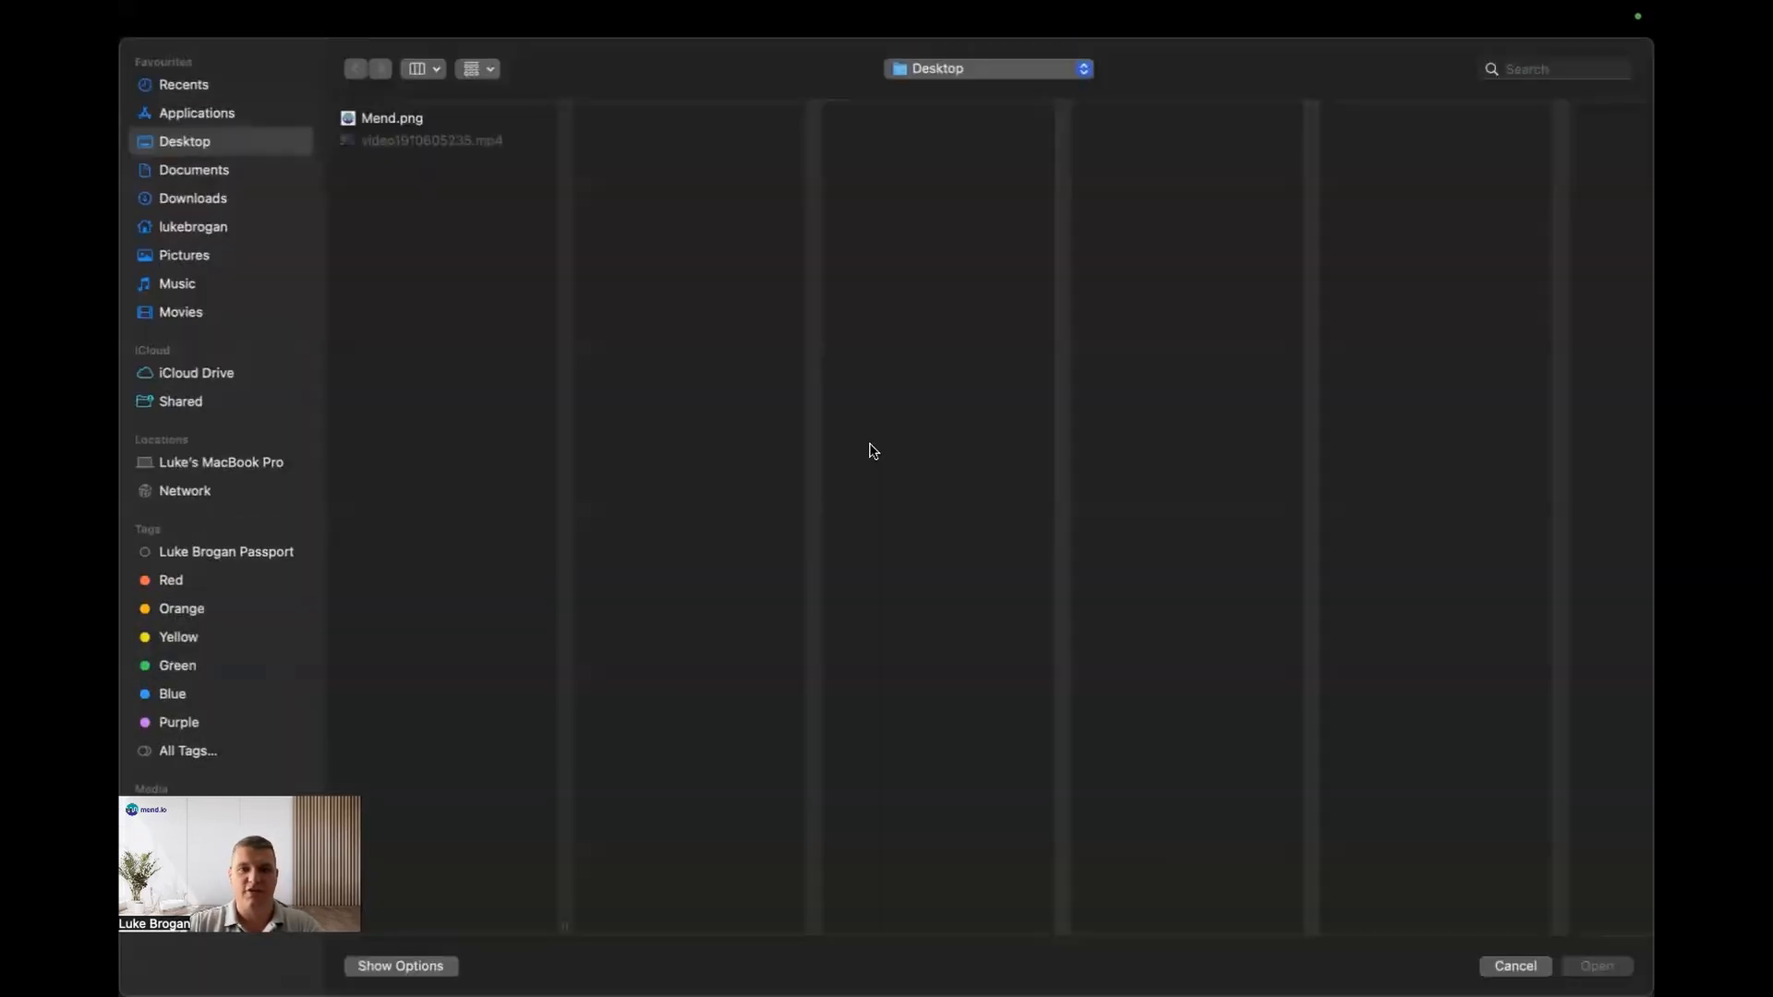
{"action": "double_click", "coordinate": [369, 120]}
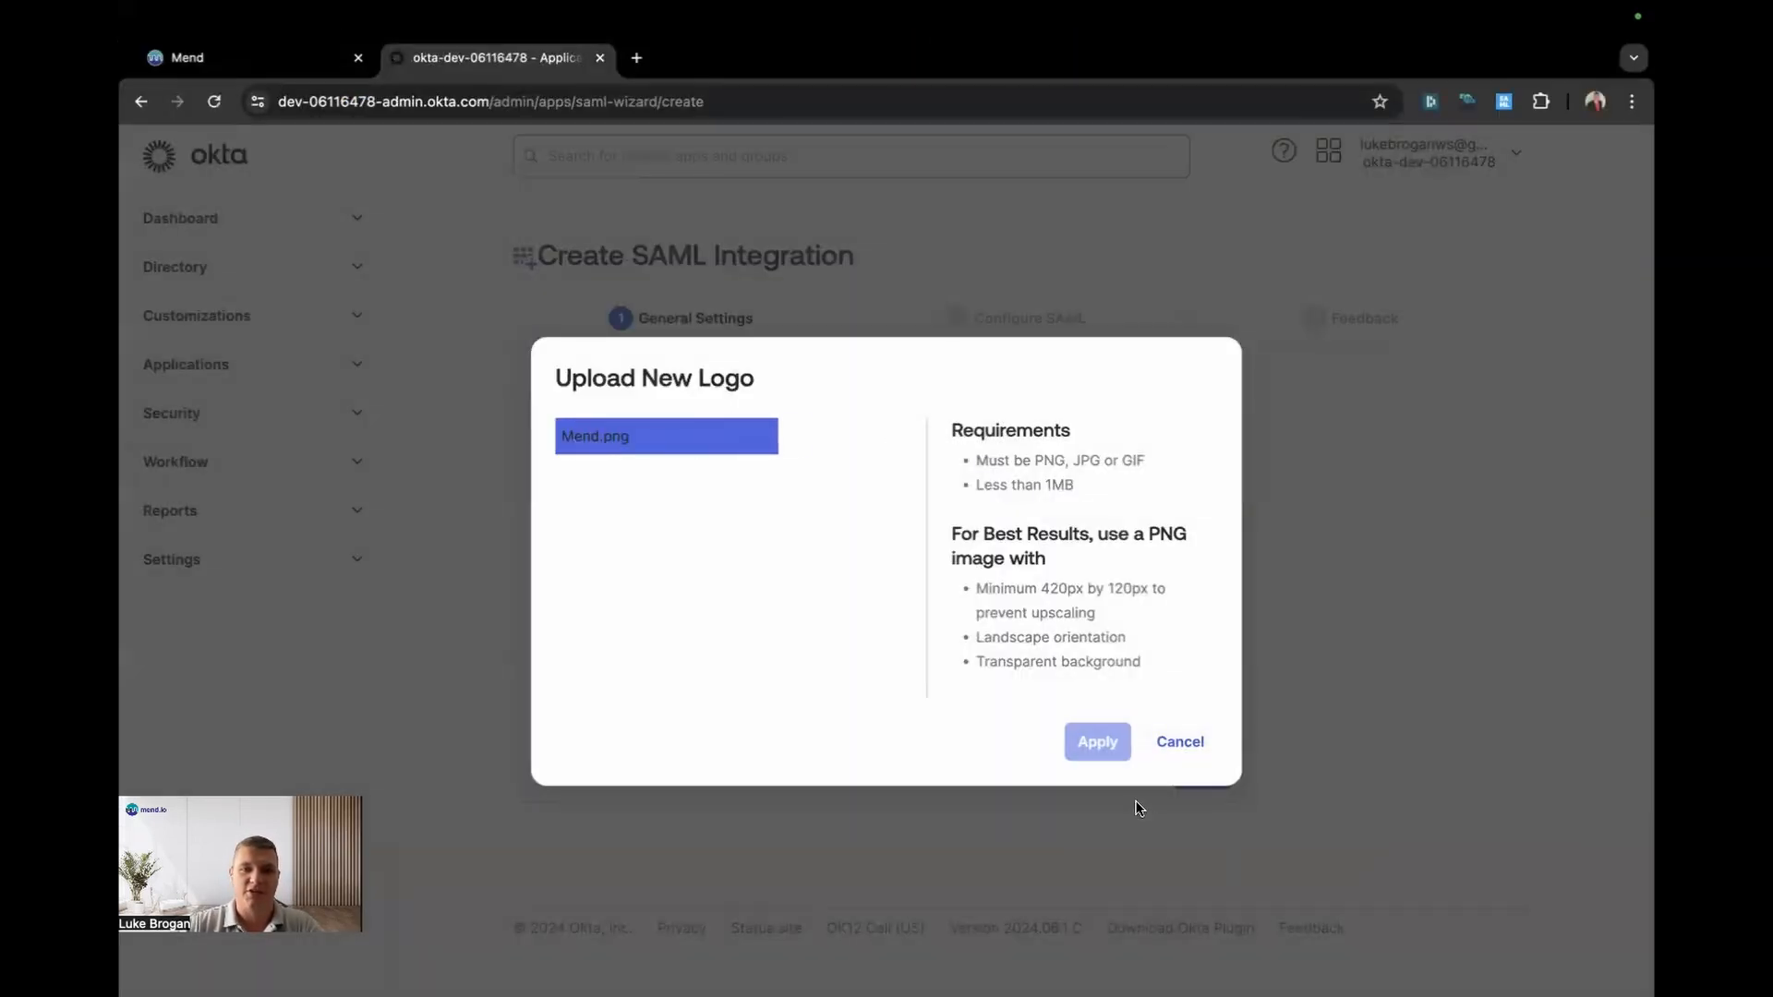
{"action": "left_click", "coordinate": [1110, 754]}
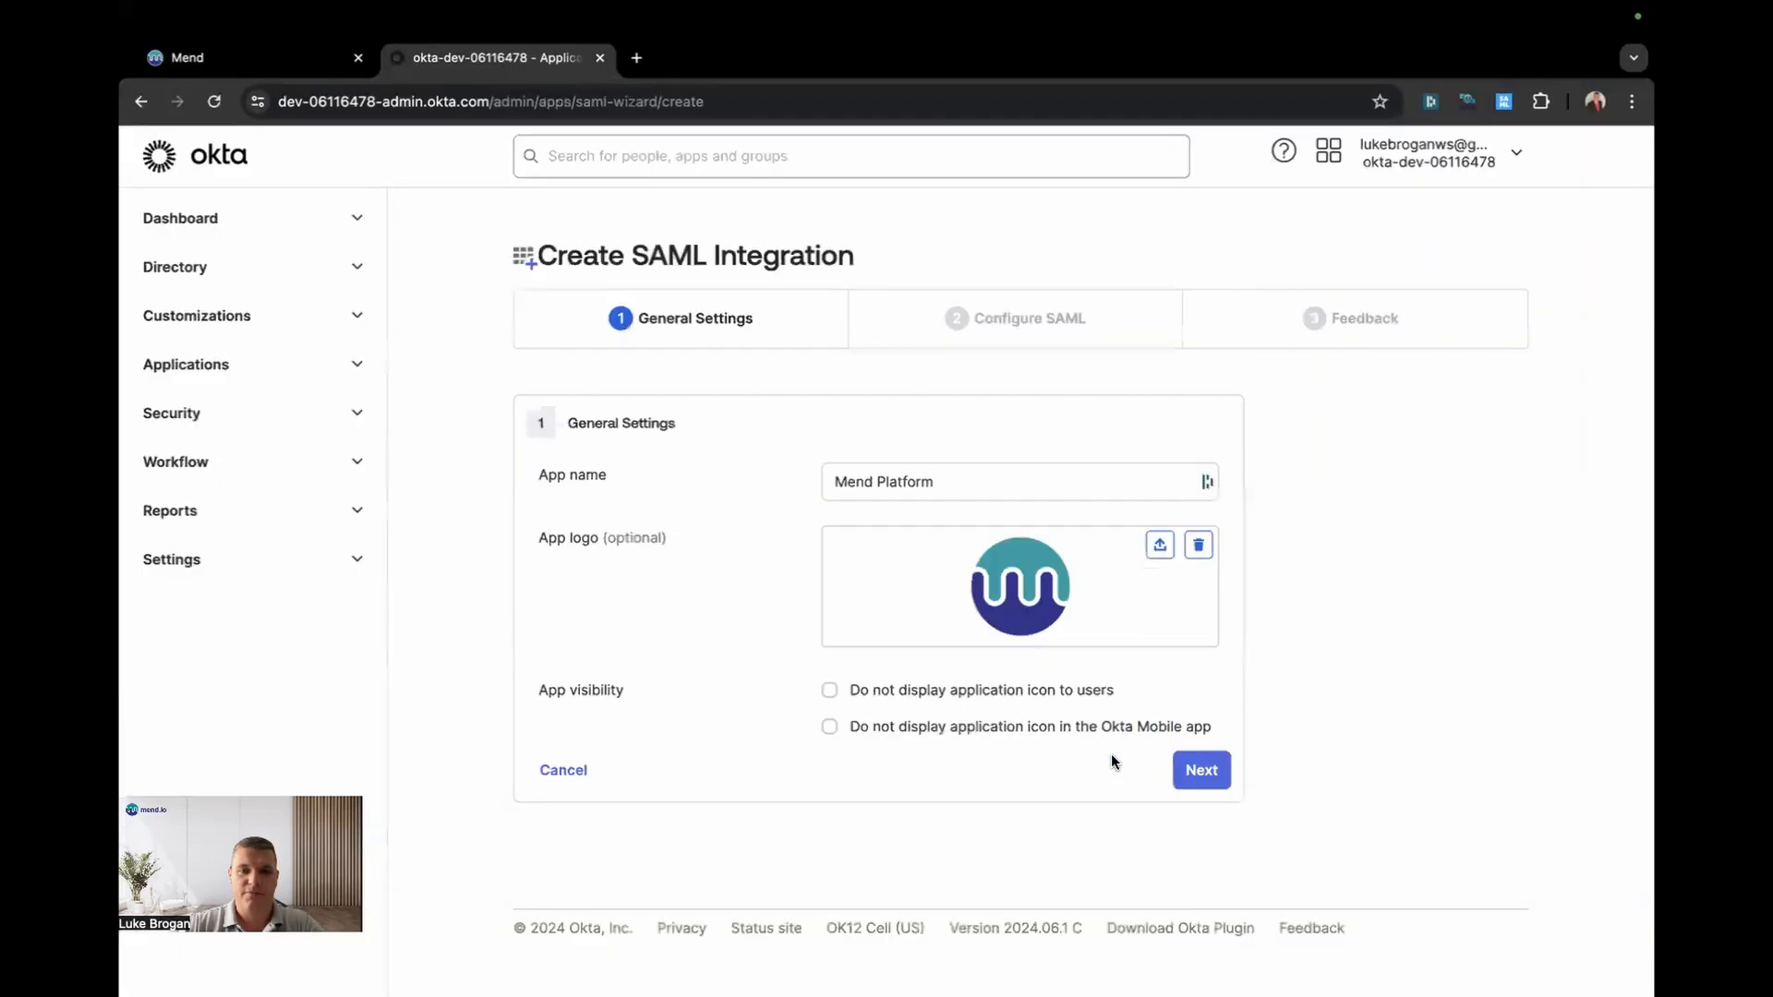
{"action": "left_click", "coordinate": [1186, 771]}
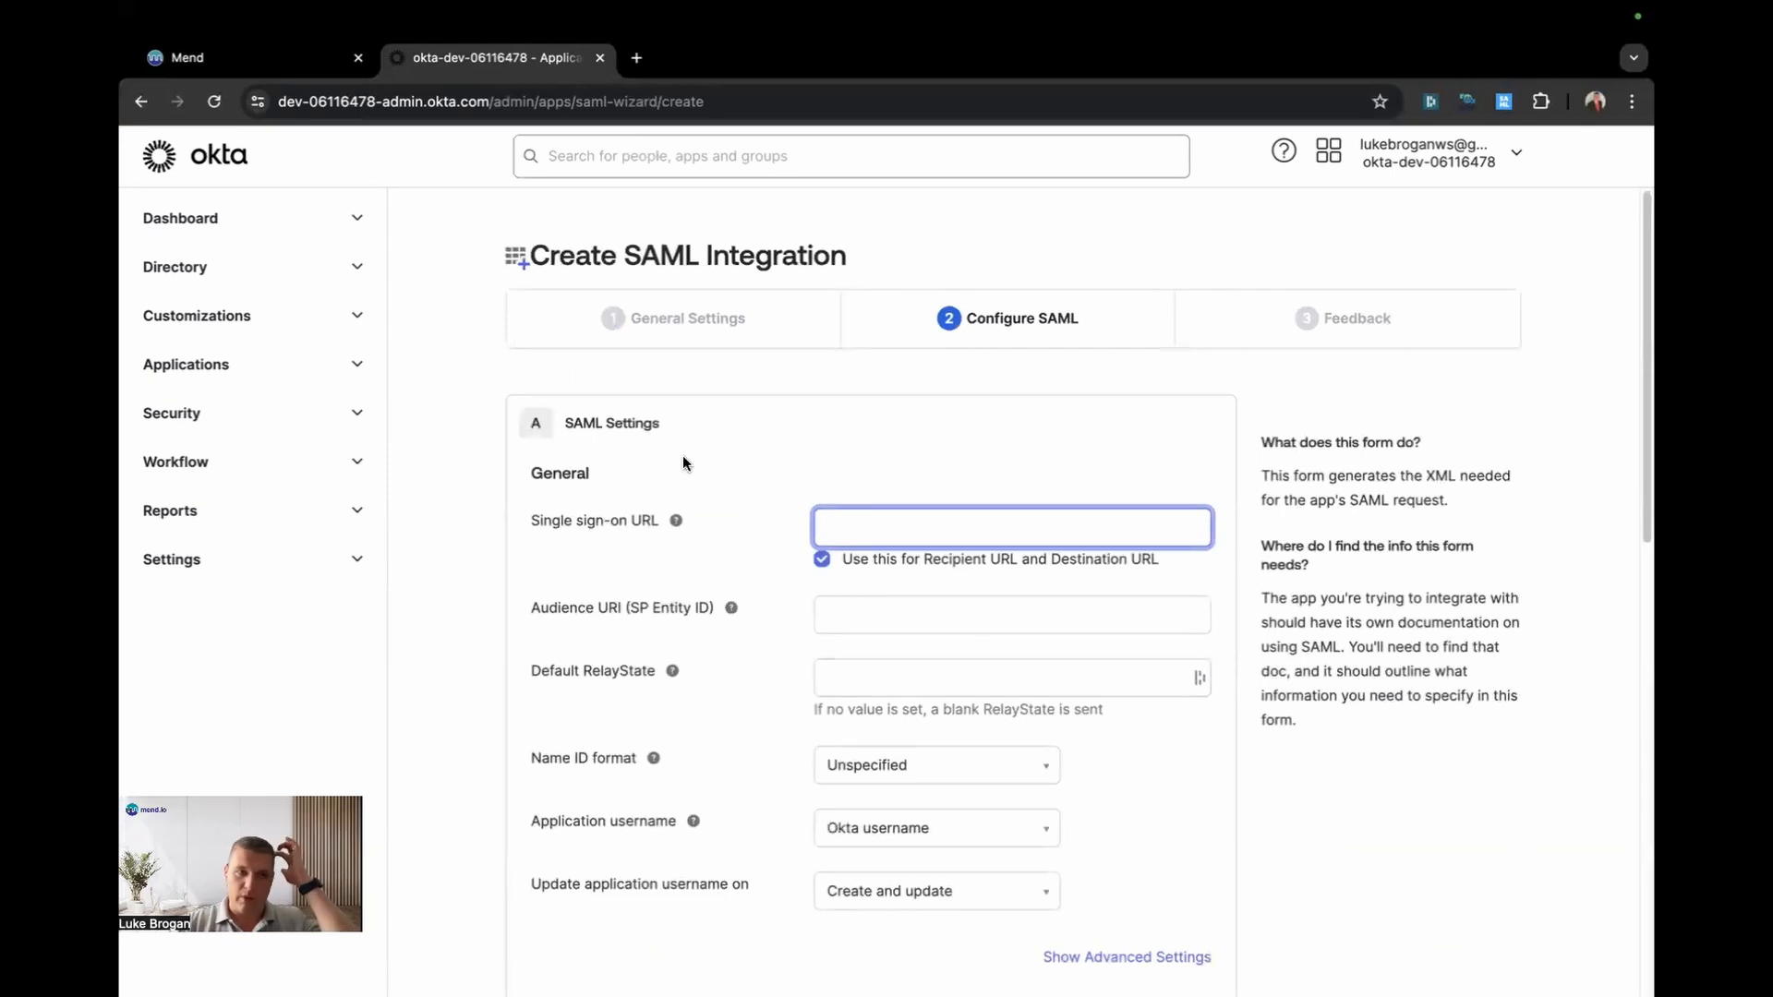
Step: Copy Mend's Callback URL into Okta's Single sign-on URL field
{"action": "left_click", "coordinate": [267, 57]}
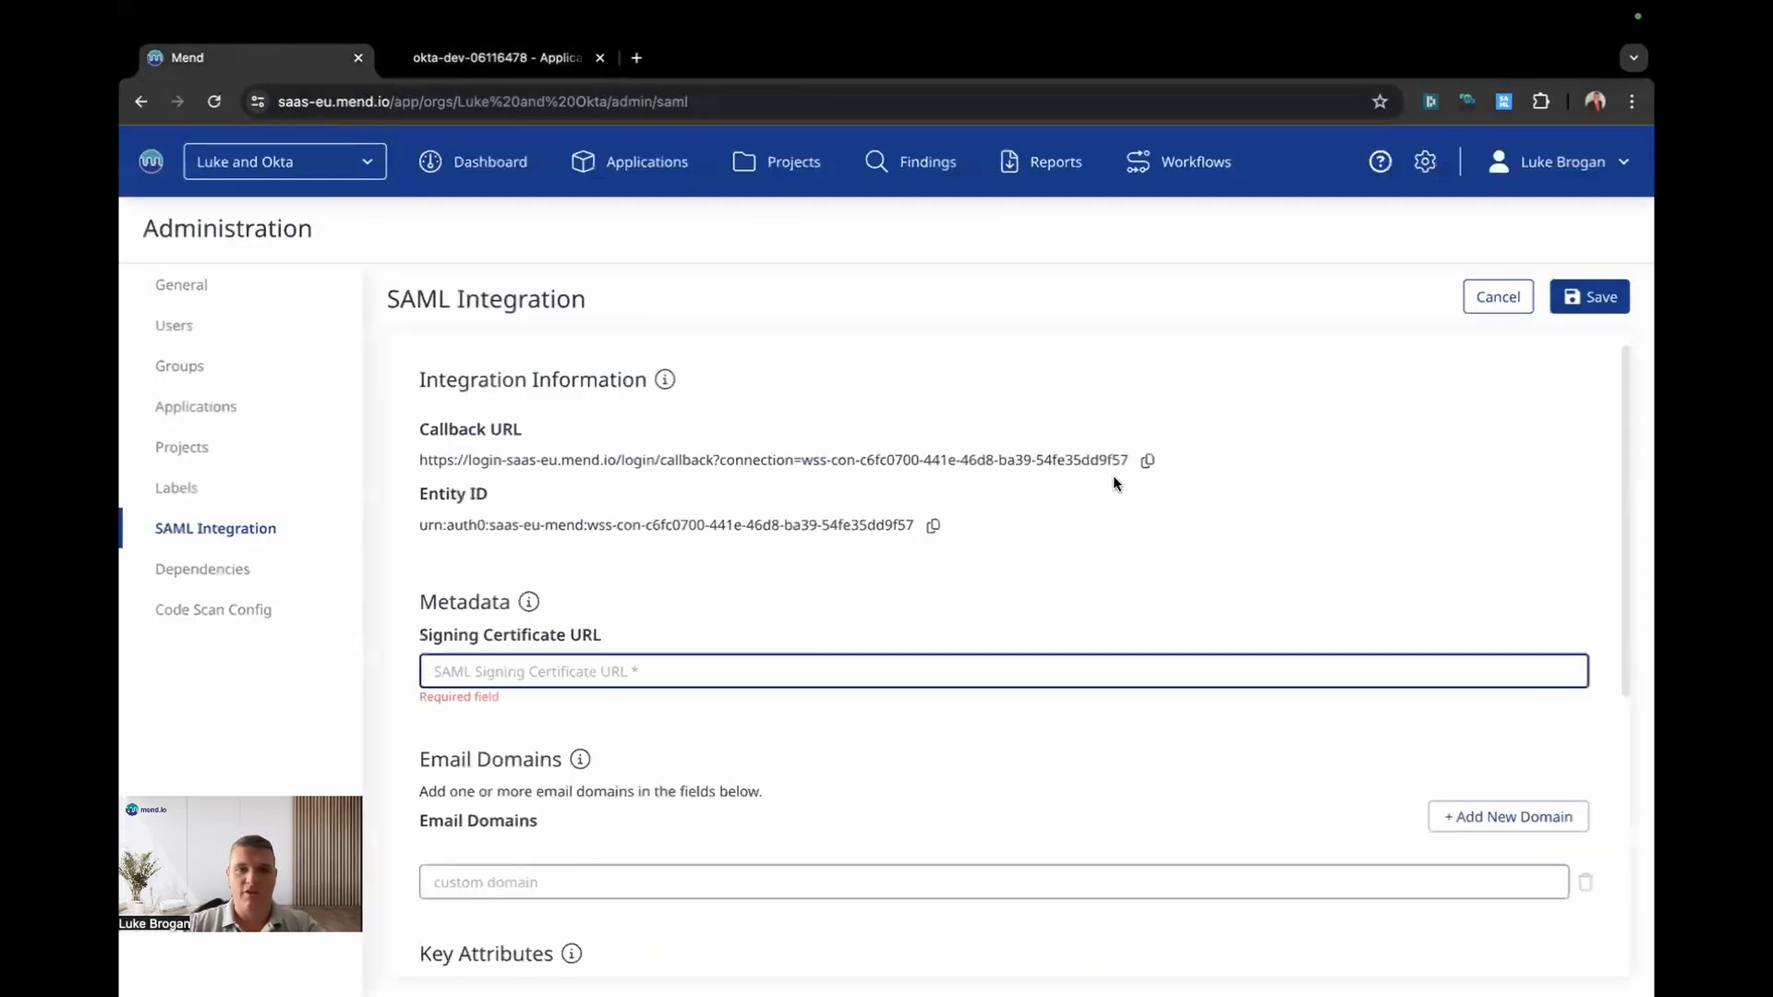
{"action": "left_click", "coordinate": [1147, 461]}
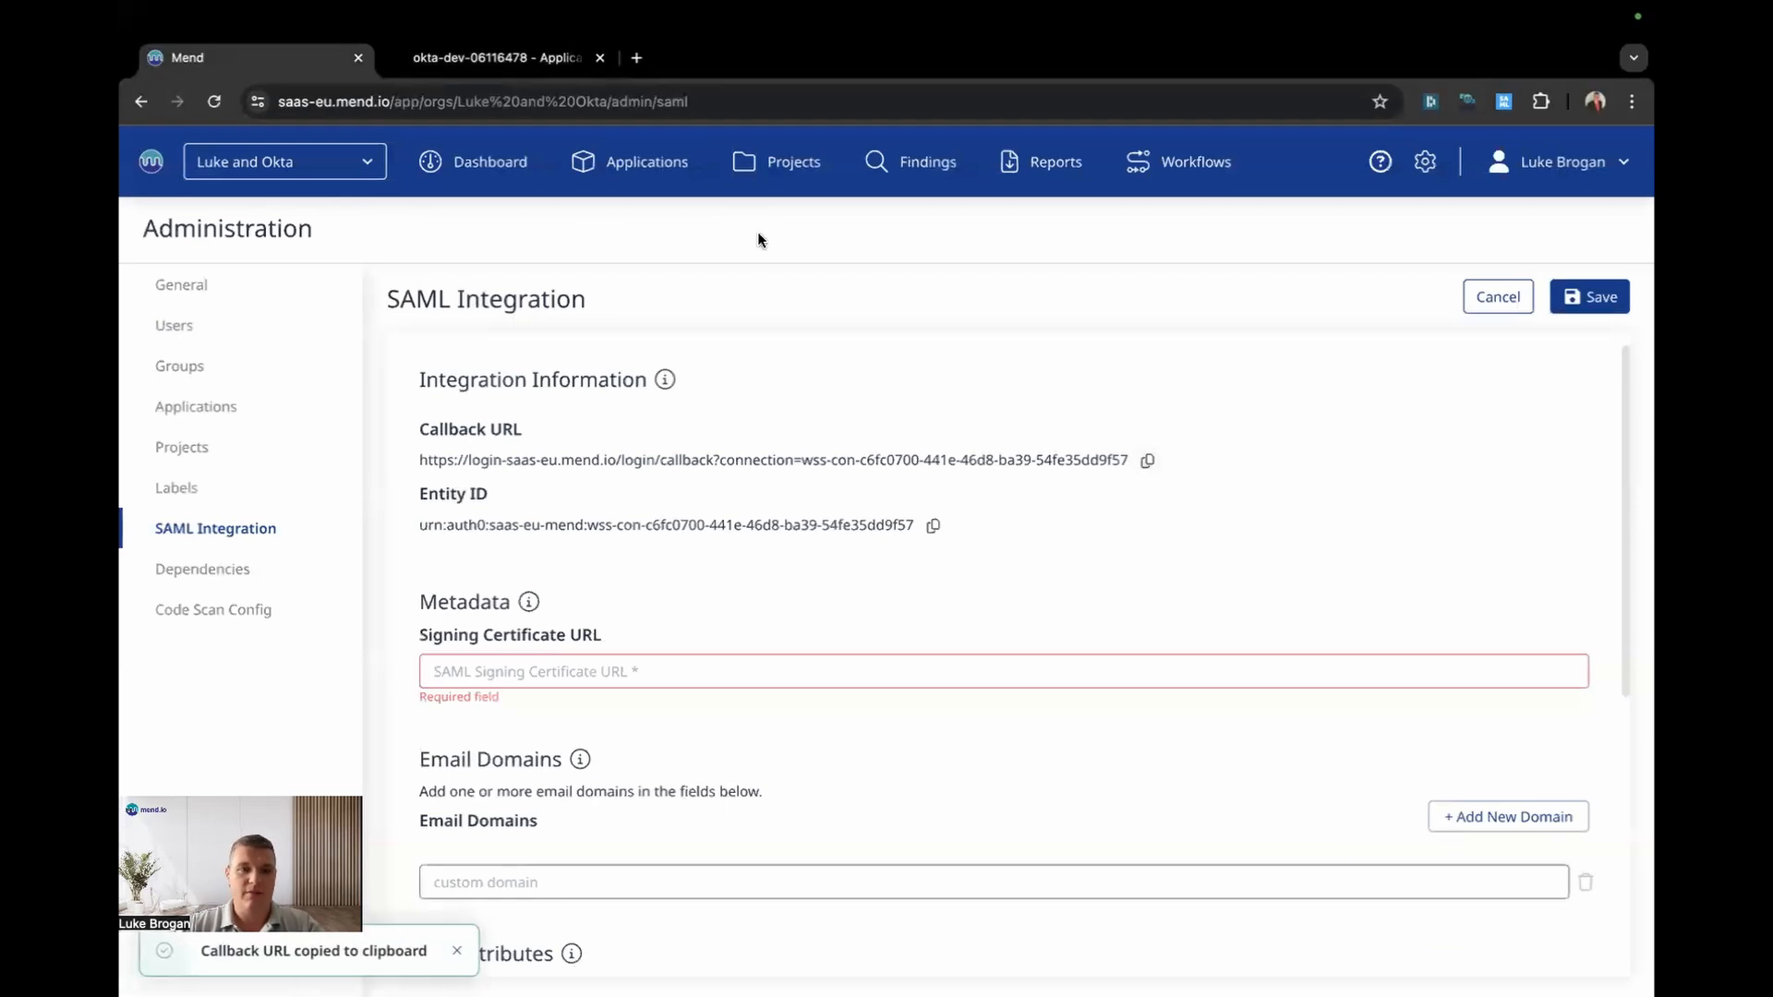
{"action": "left_click", "coordinate": [494, 57]}
{"action": "key", "text": "ctrl+v"}
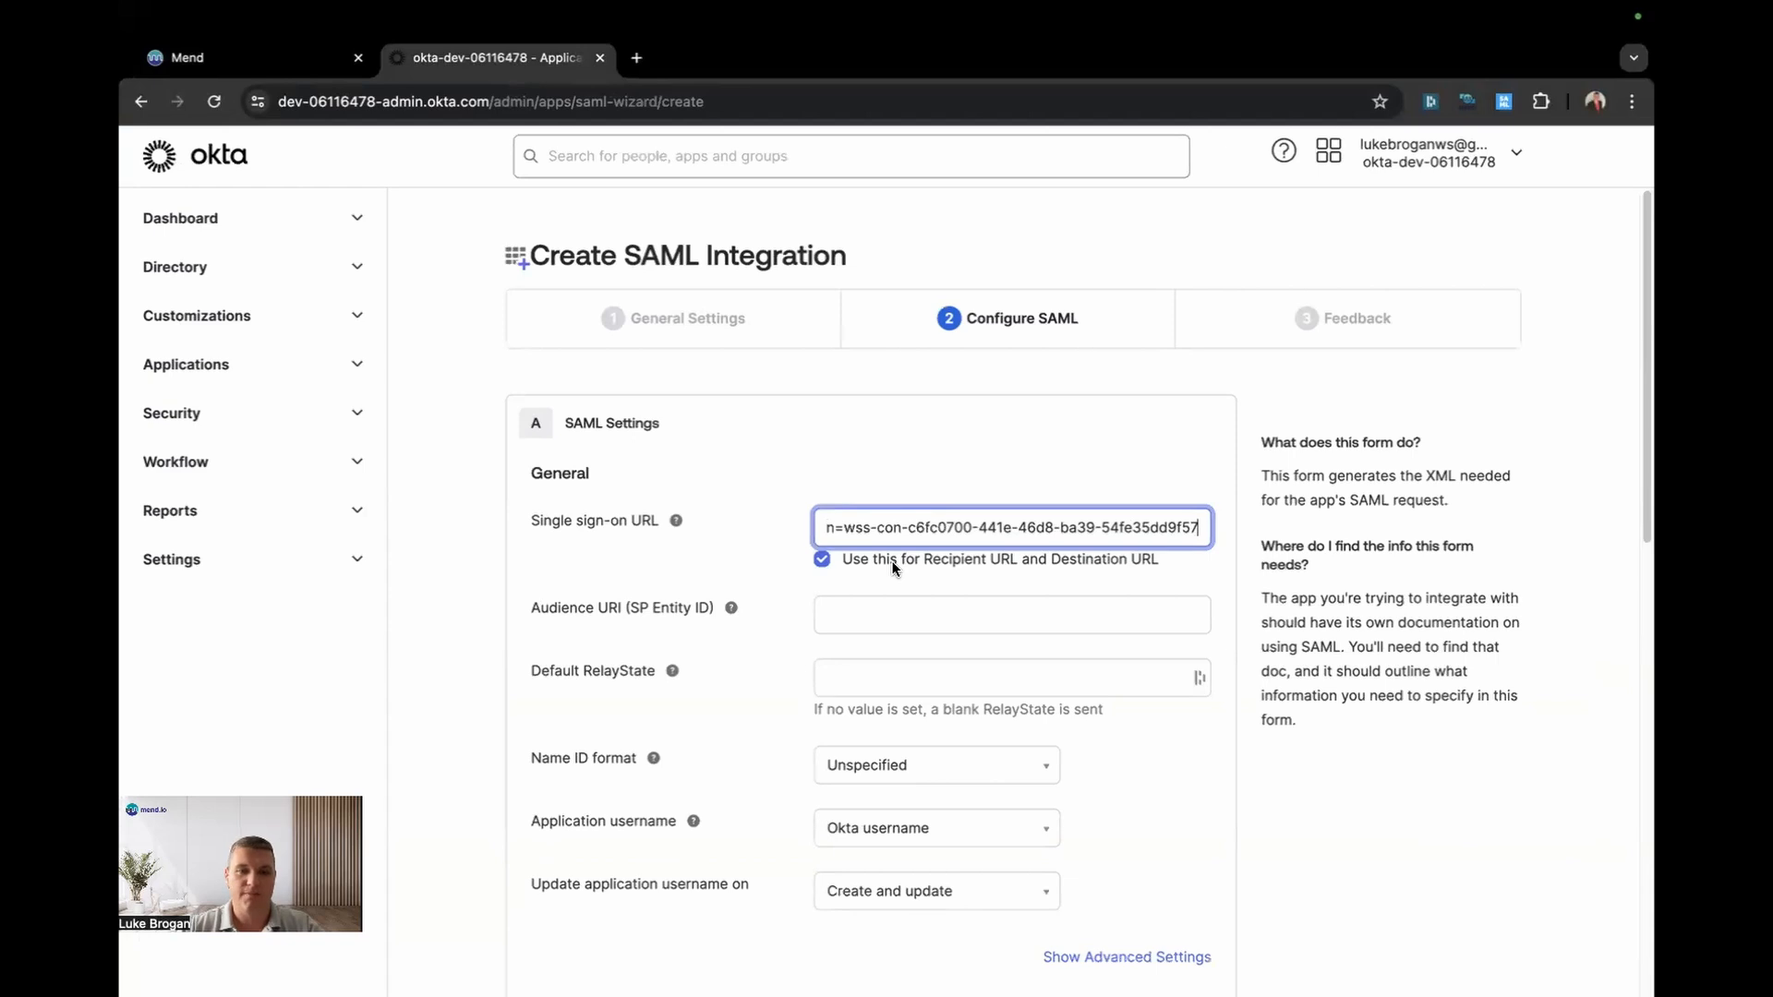
Step: Copy Mend's Entity ID and paste it as Okta's Audience URI
{"action": "left_click", "coordinate": [258, 57]}
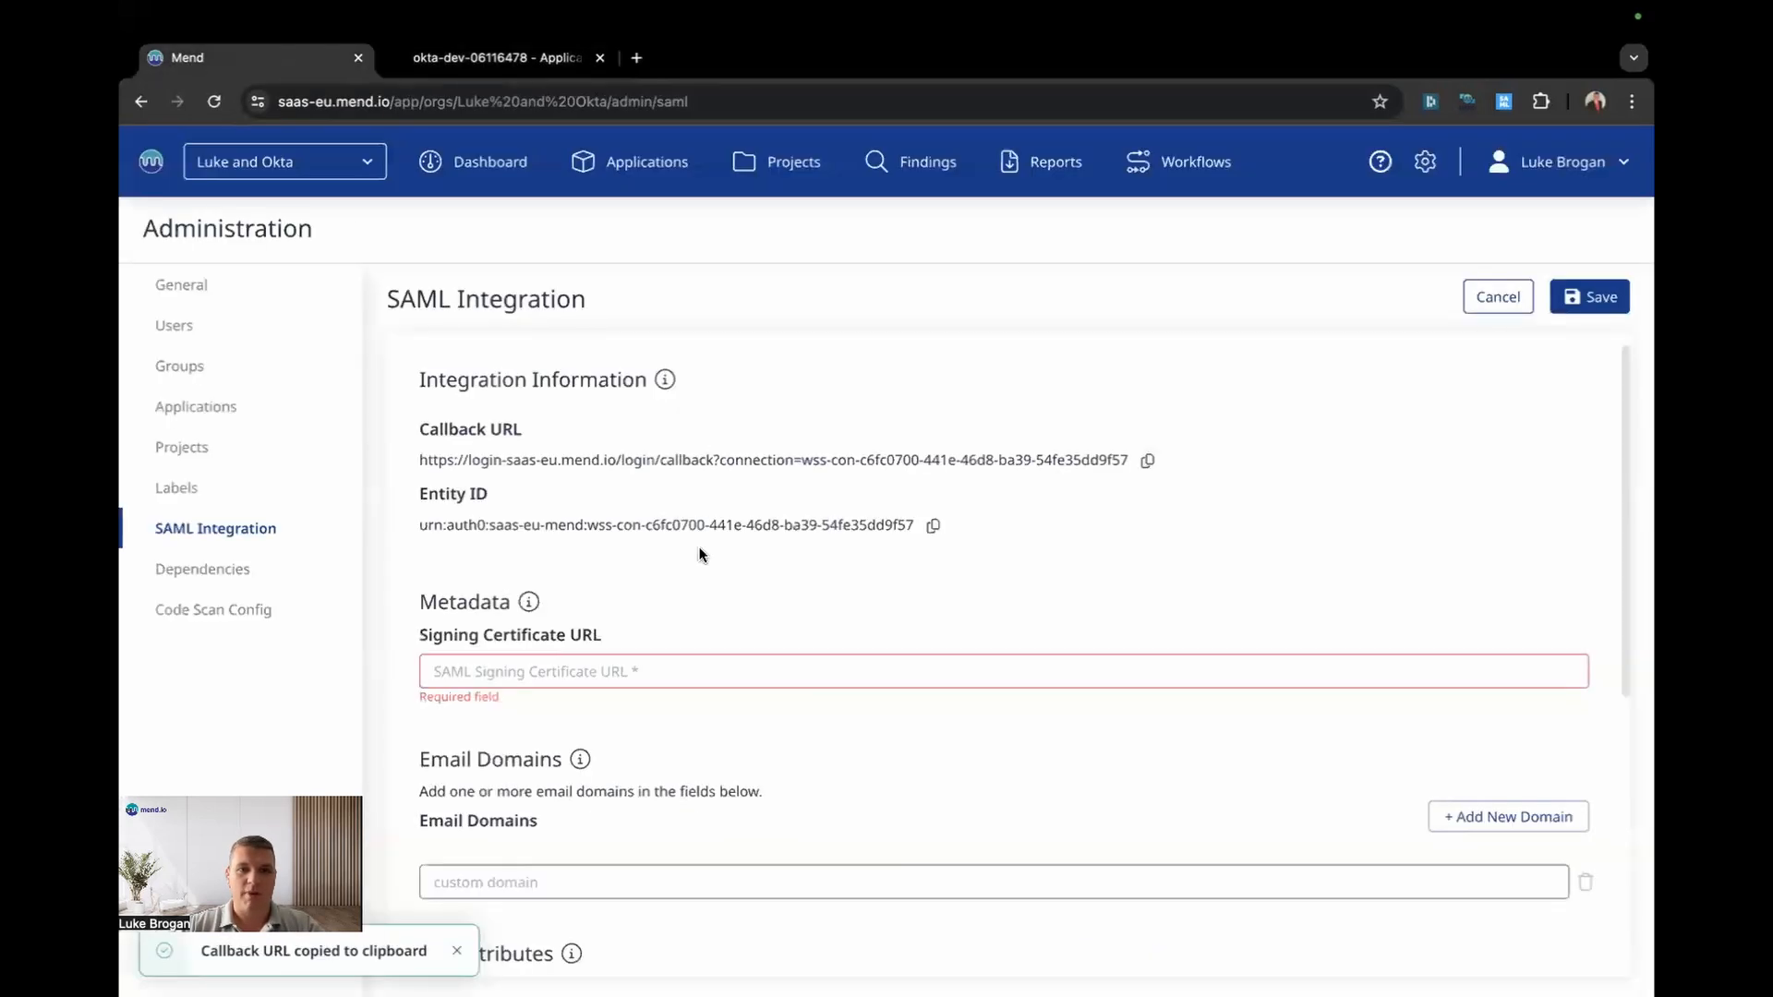
{"action": "left_click", "coordinate": [933, 525]}
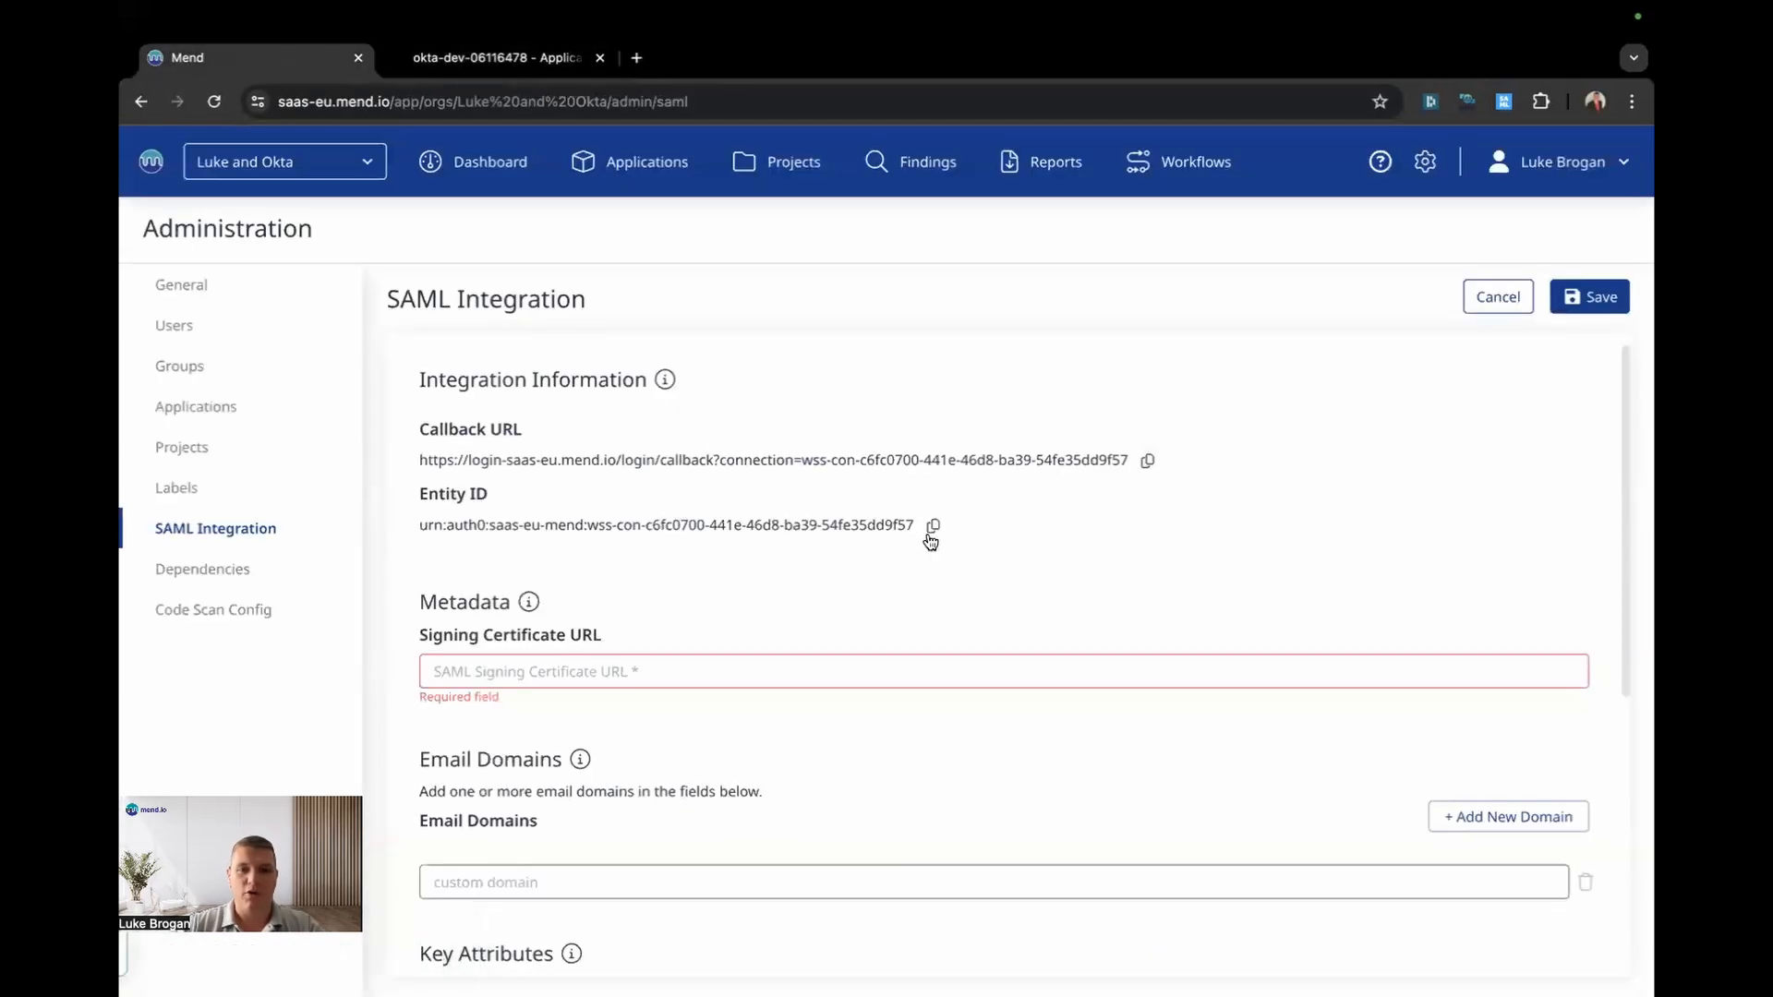
{"action": "left_click", "coordinate": [518, 59]}
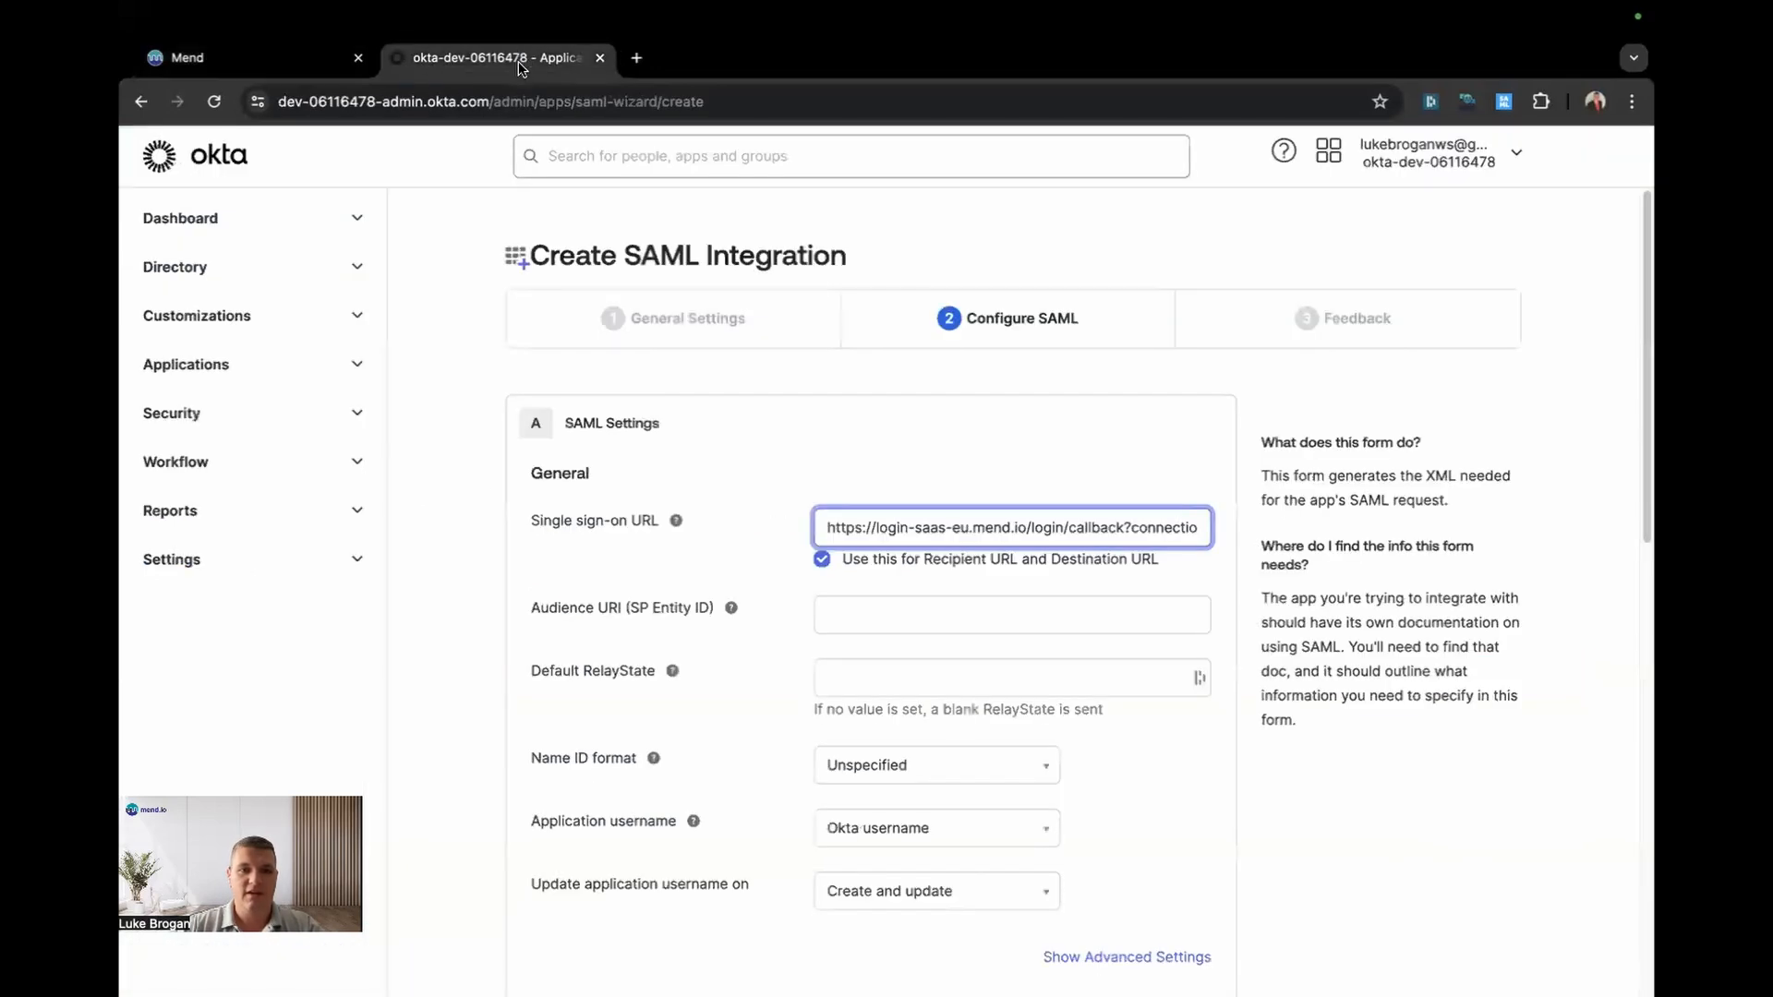
{"action": "left_click", "coordinate": [879, 617]}
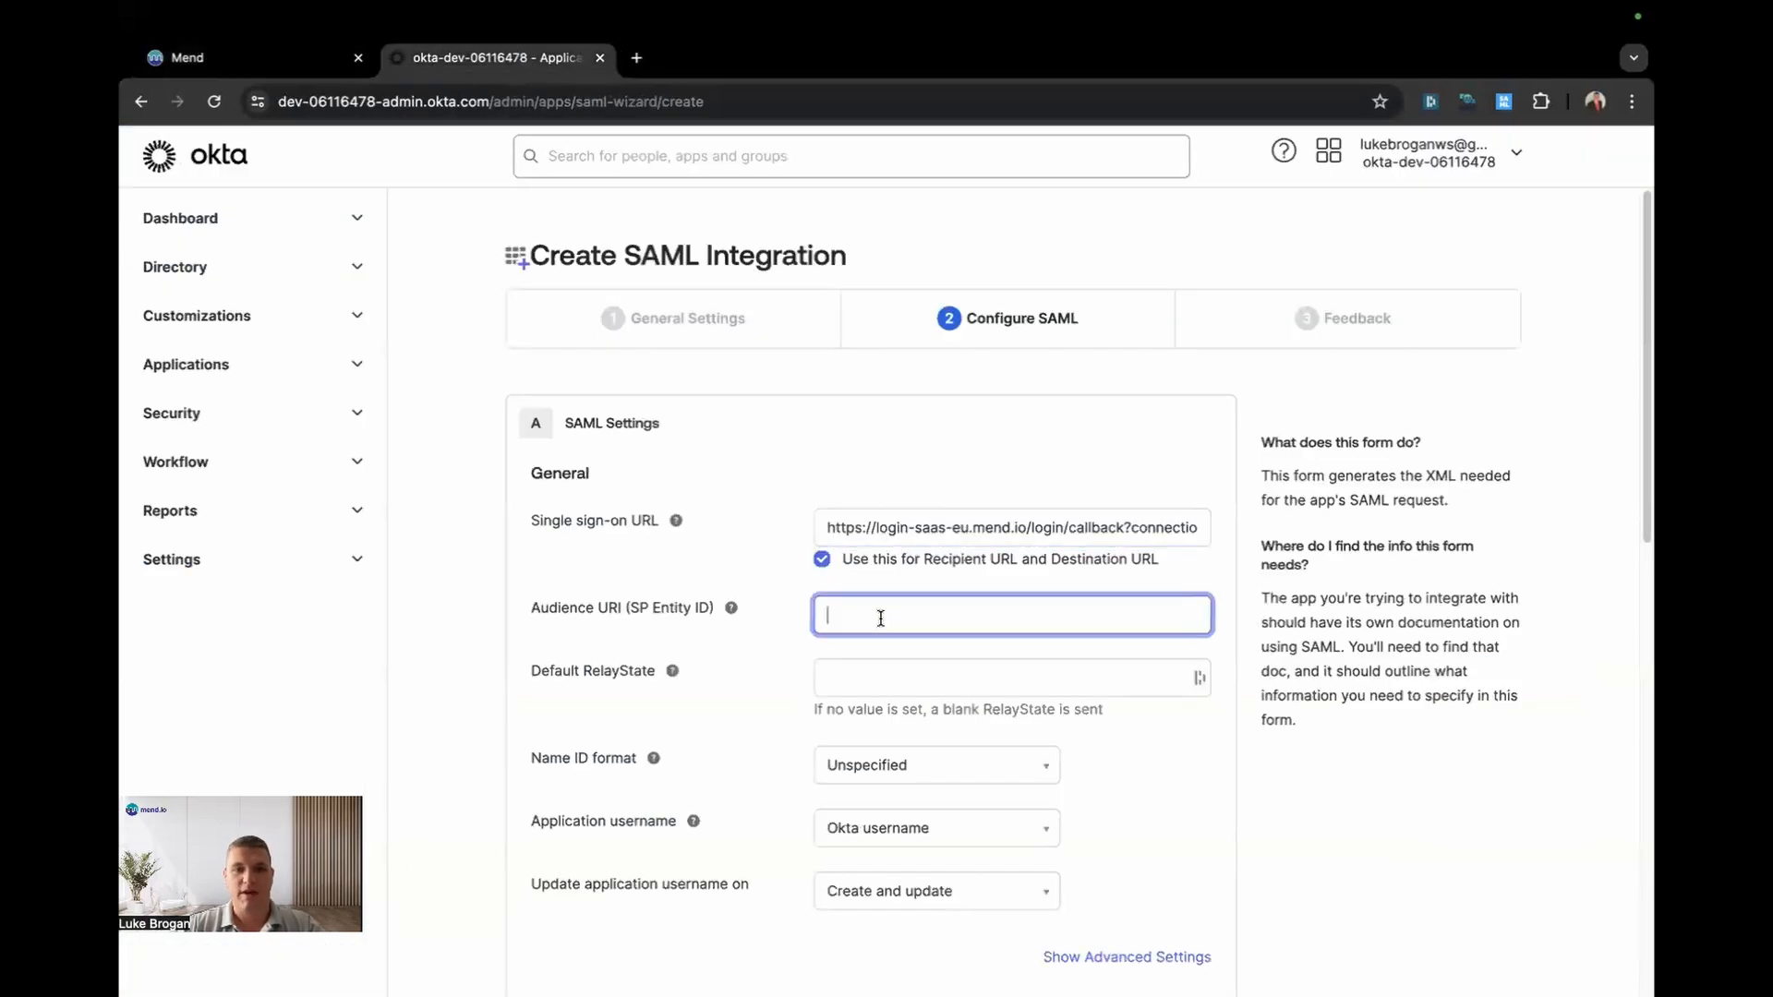
{"action": "key", "text": "super+v"}
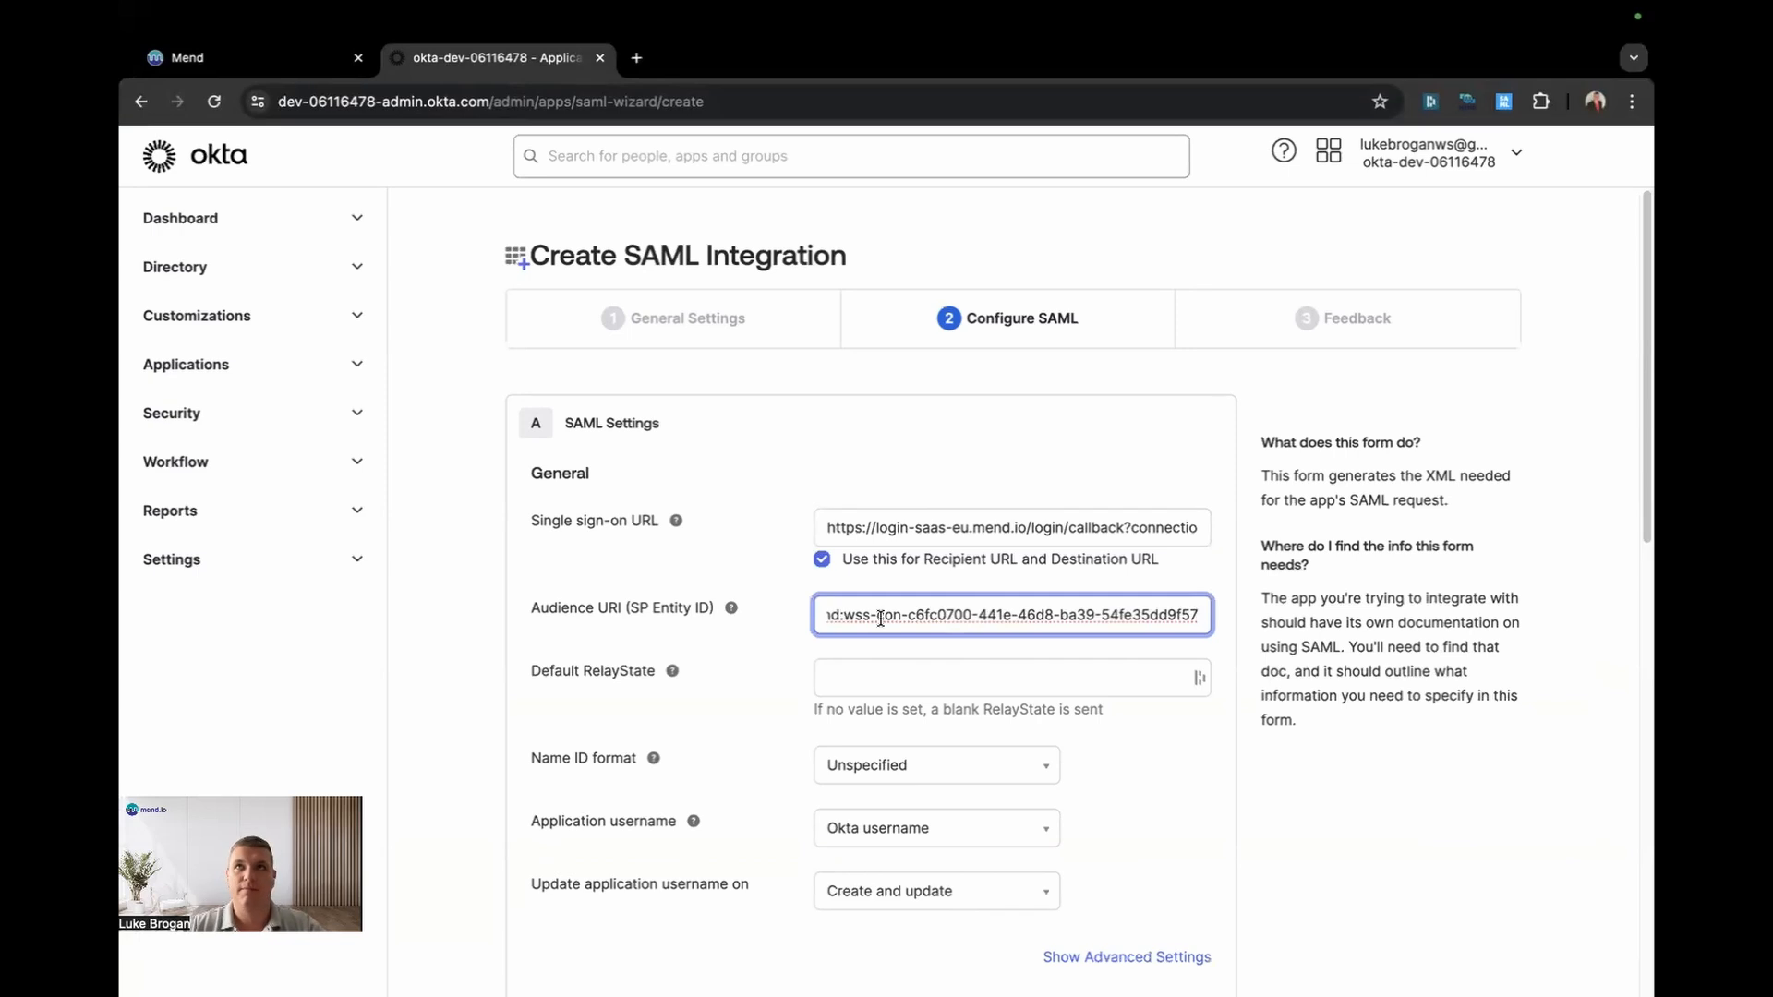
Step: Add an EmailAddress attribute statement mapped to user.email
{"action": "scroll", "coordinate": [857, 475], "scroll_direction": "down", "scroll_amount": 7}
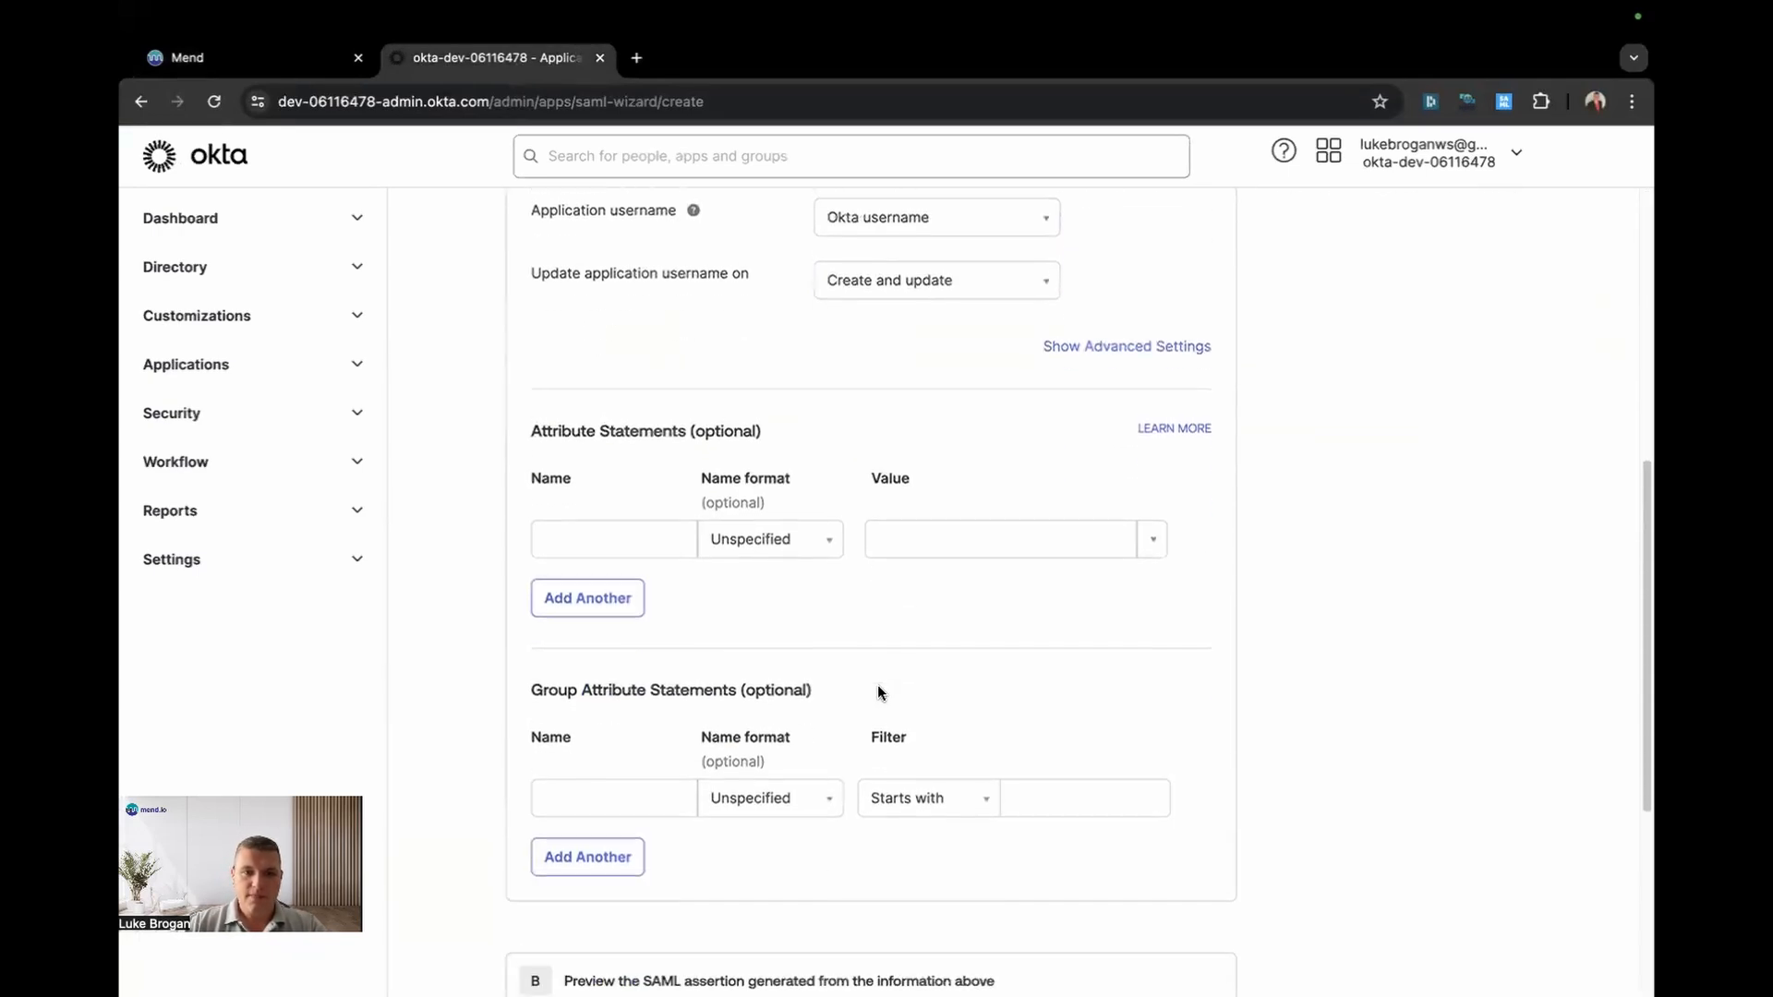
{"action": "left_click", "coordinate": [646, 543]}
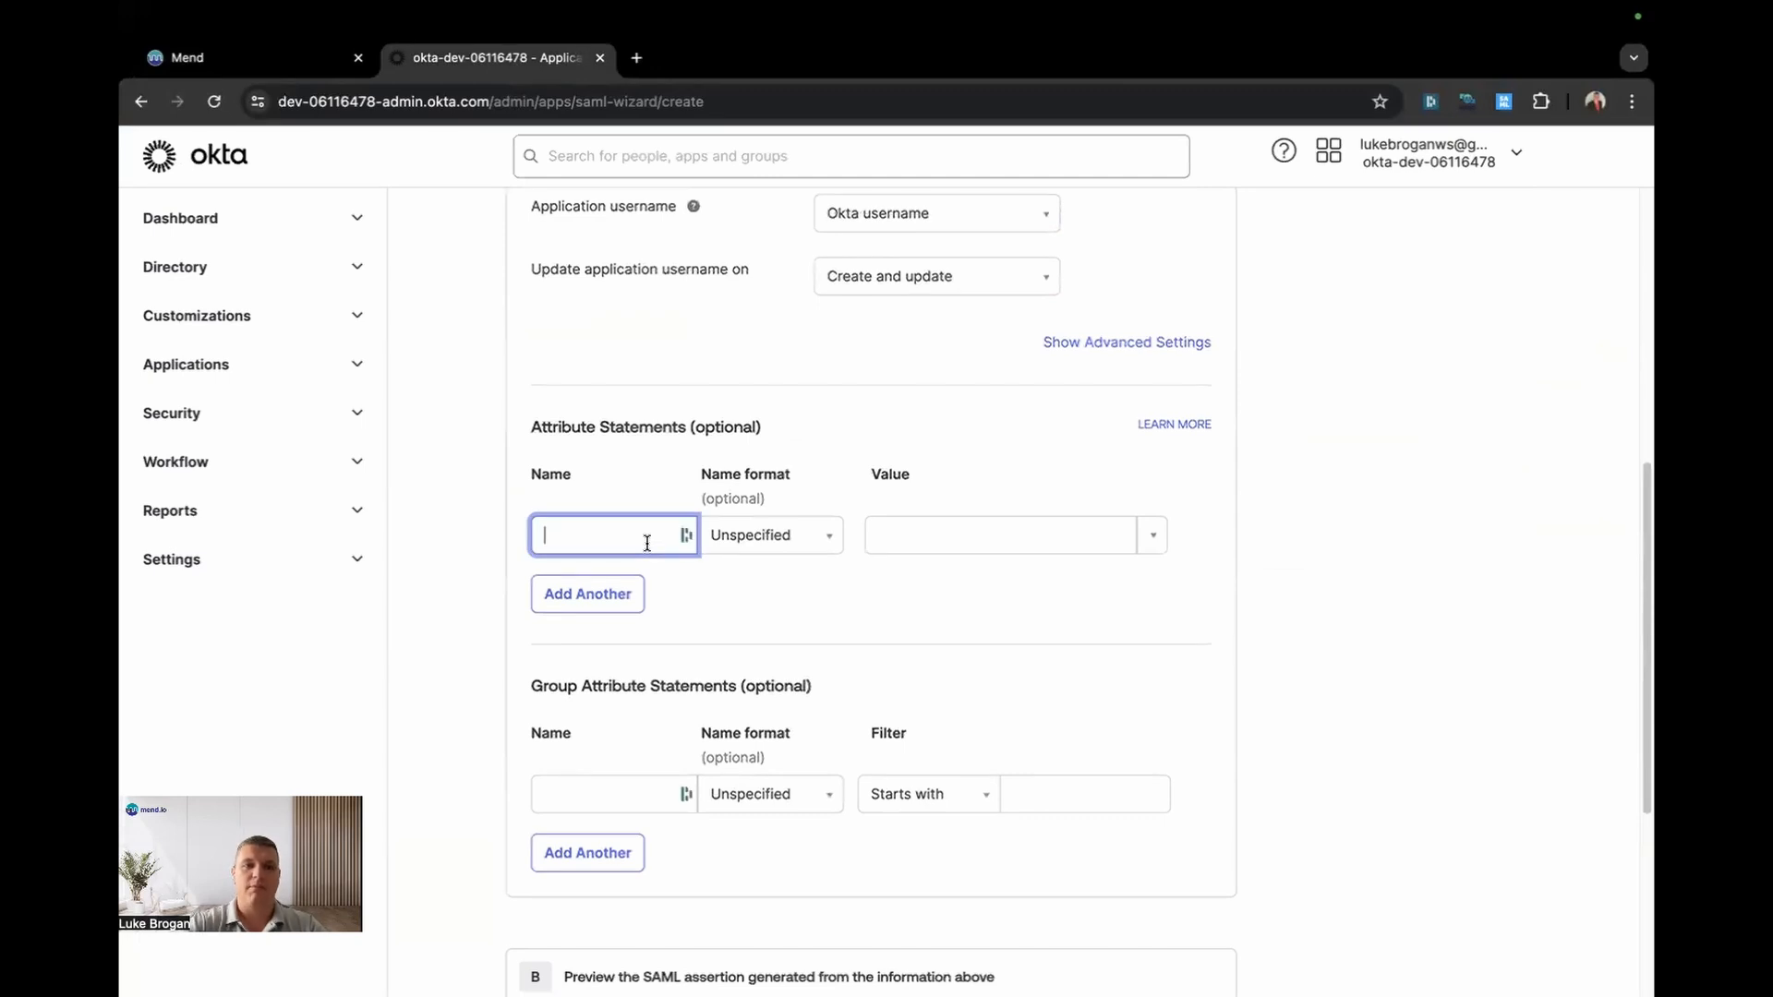
{"action": "type", "text": "Emeail"}
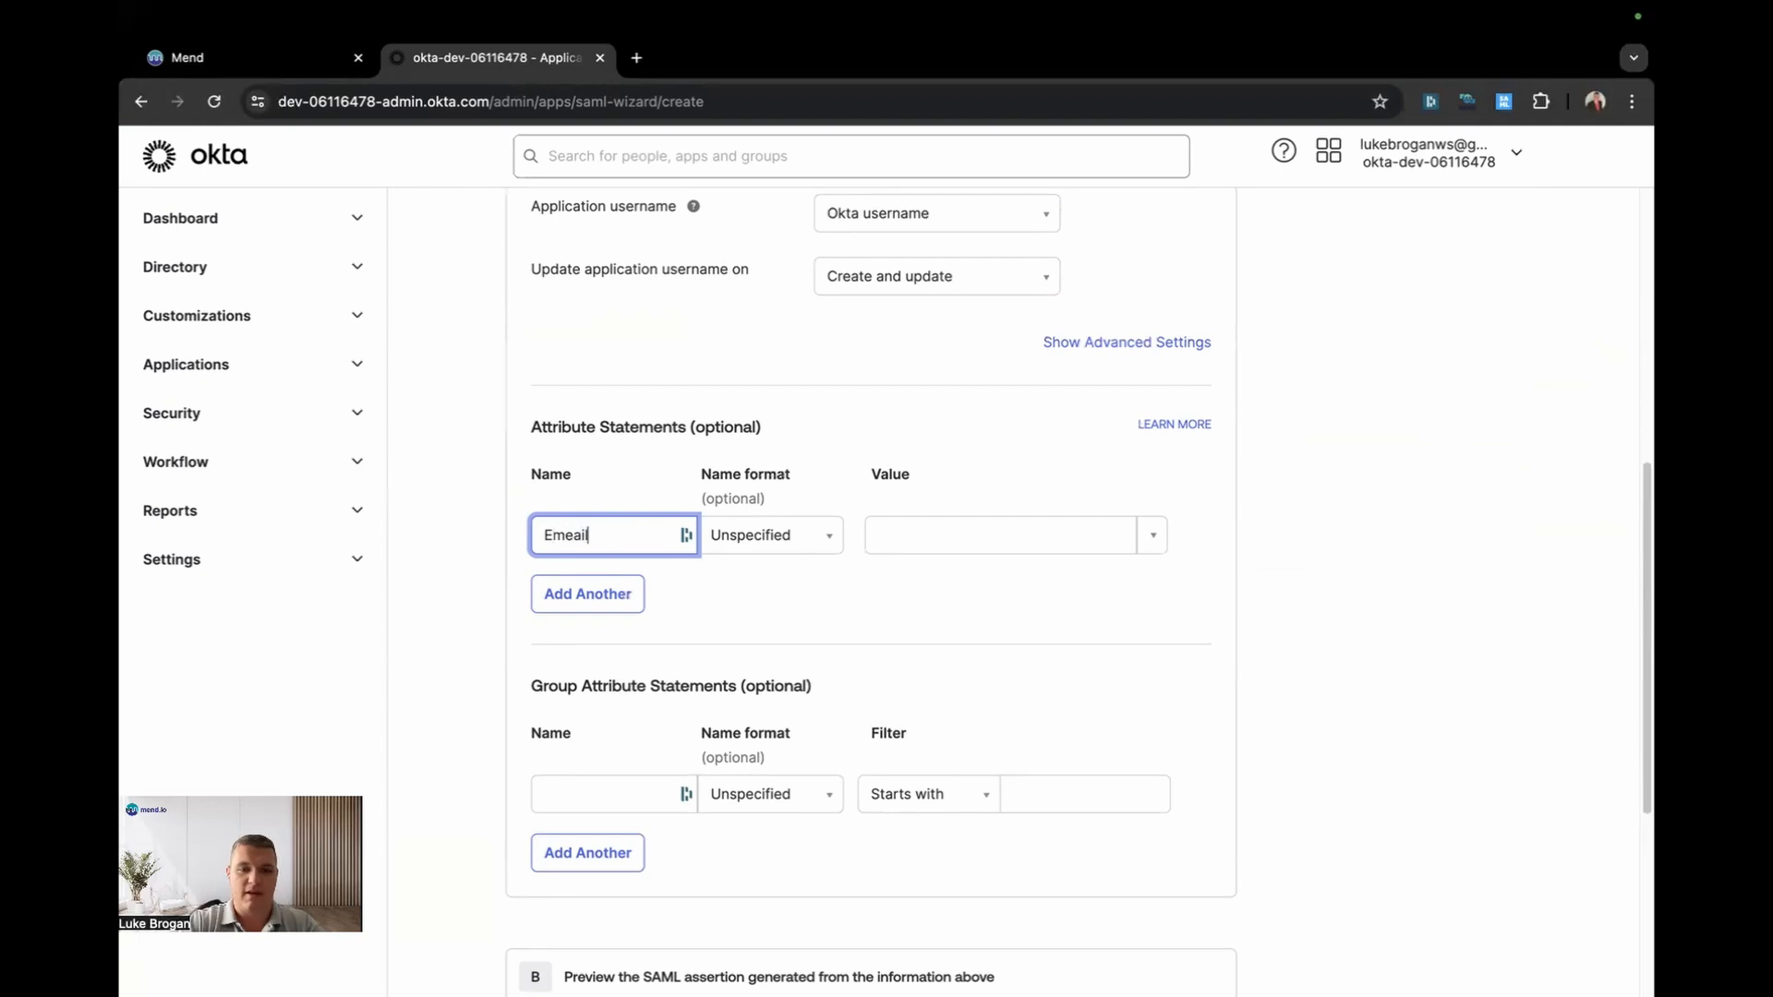
{"action": "key", "text": "BackSpace"}
{"action": "key", "text": "BackSpace"}
{"action": "key", "text": "BackSpace"}
{"action": "key", "text": "BackSpace"}
{"action": "type", "text": "ailAddress"}
{"action": "key", "text": "Tab"}
{"action": "key", "text": "Tab"}
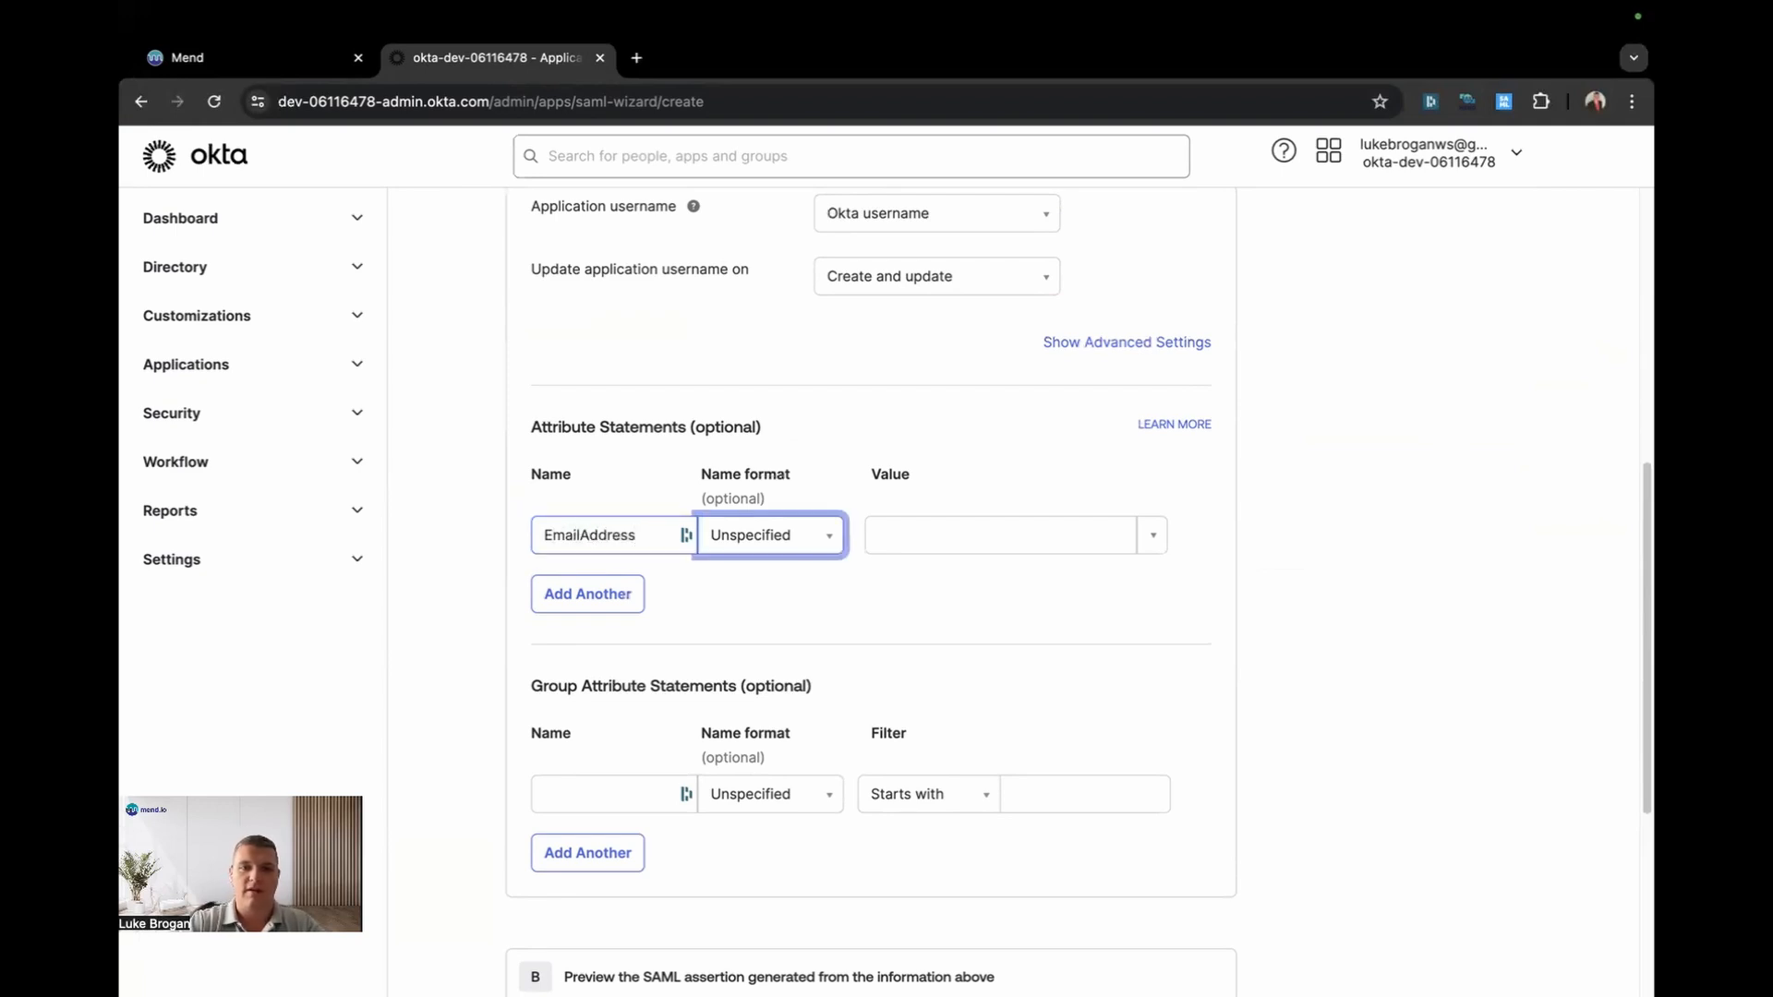
{"action": "left_click", "coordinate": [1155, 543]}
{"action": "left_click", "coordinate": [1078, 652]}
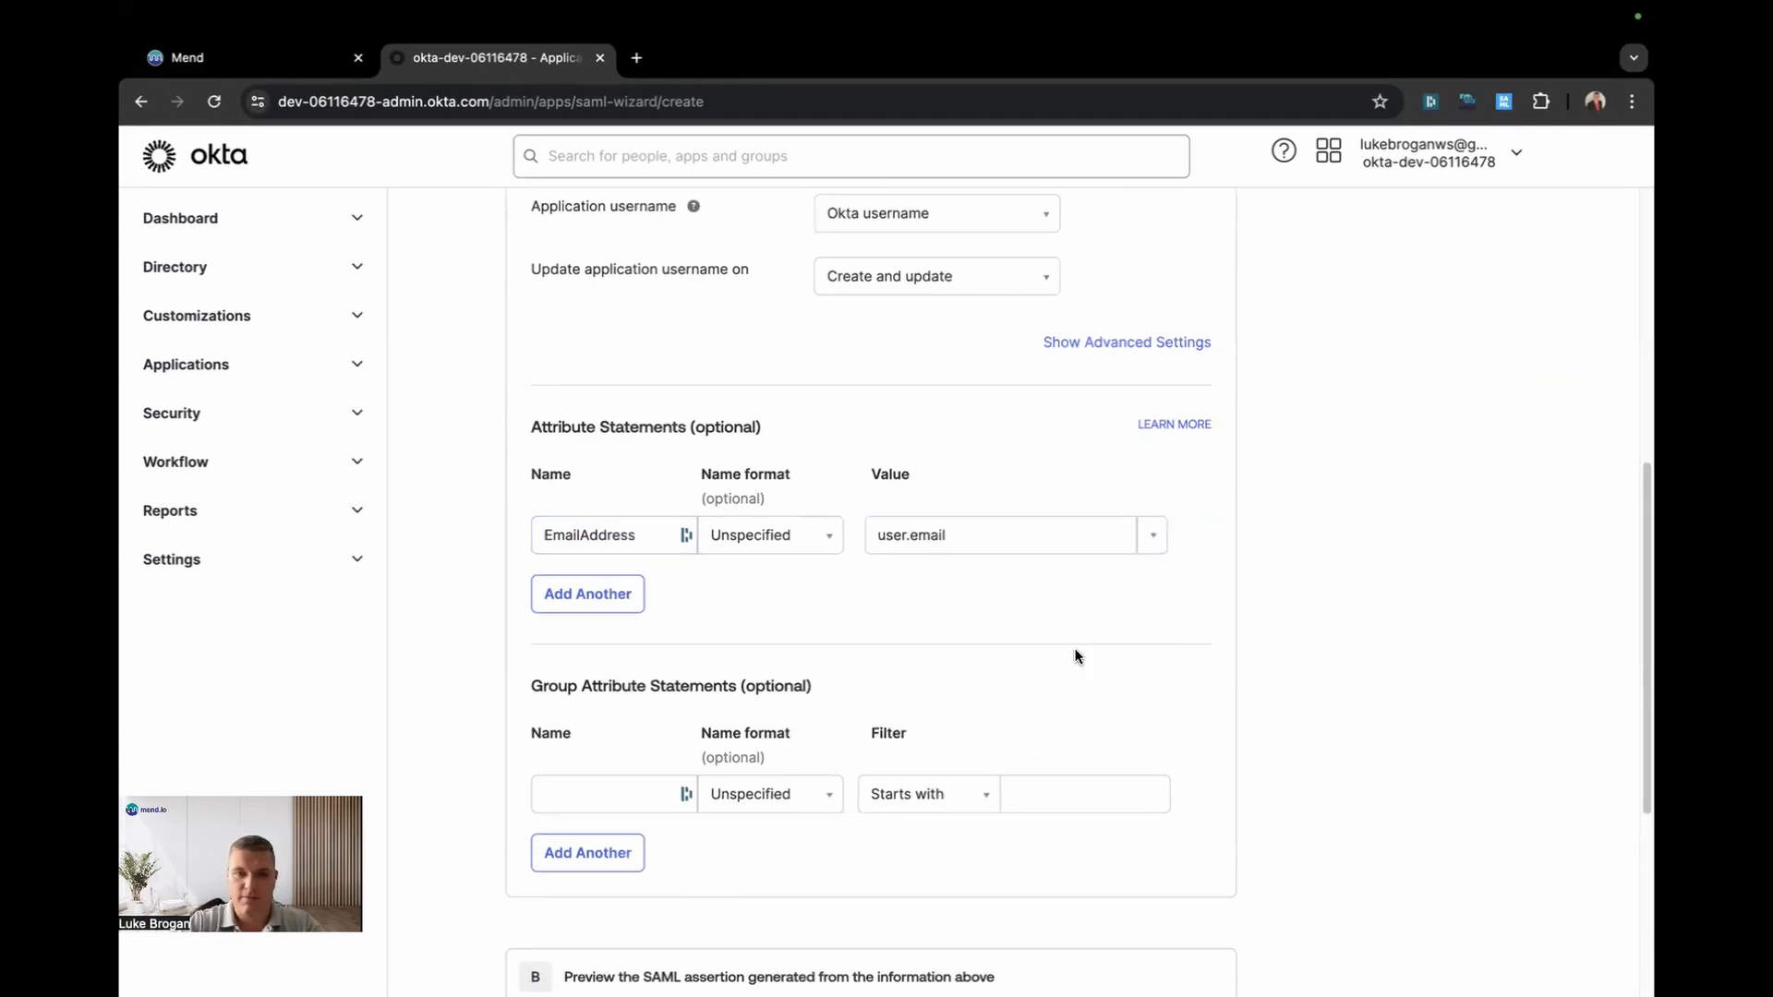
Step: Add a groupname group attribute with a Matches regex filter of .*
{"action": "left_click", "coordinate": [635, 798]}
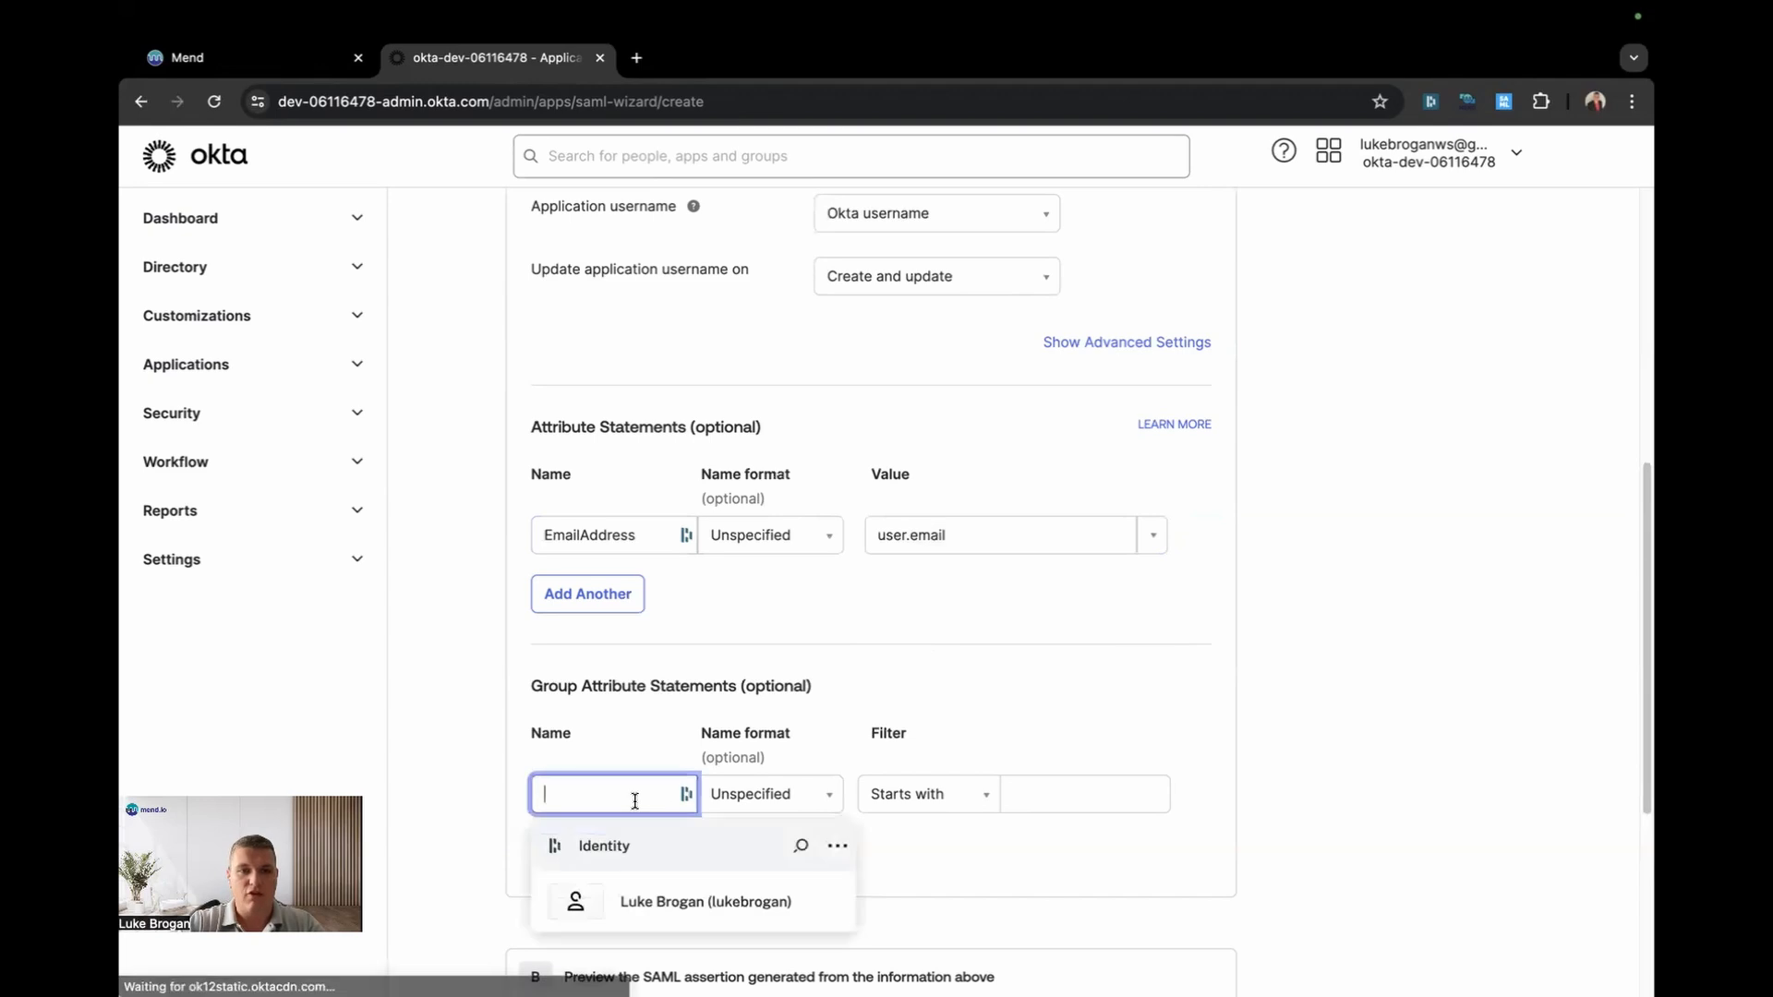
{"action": "type", "text": "groupname"}
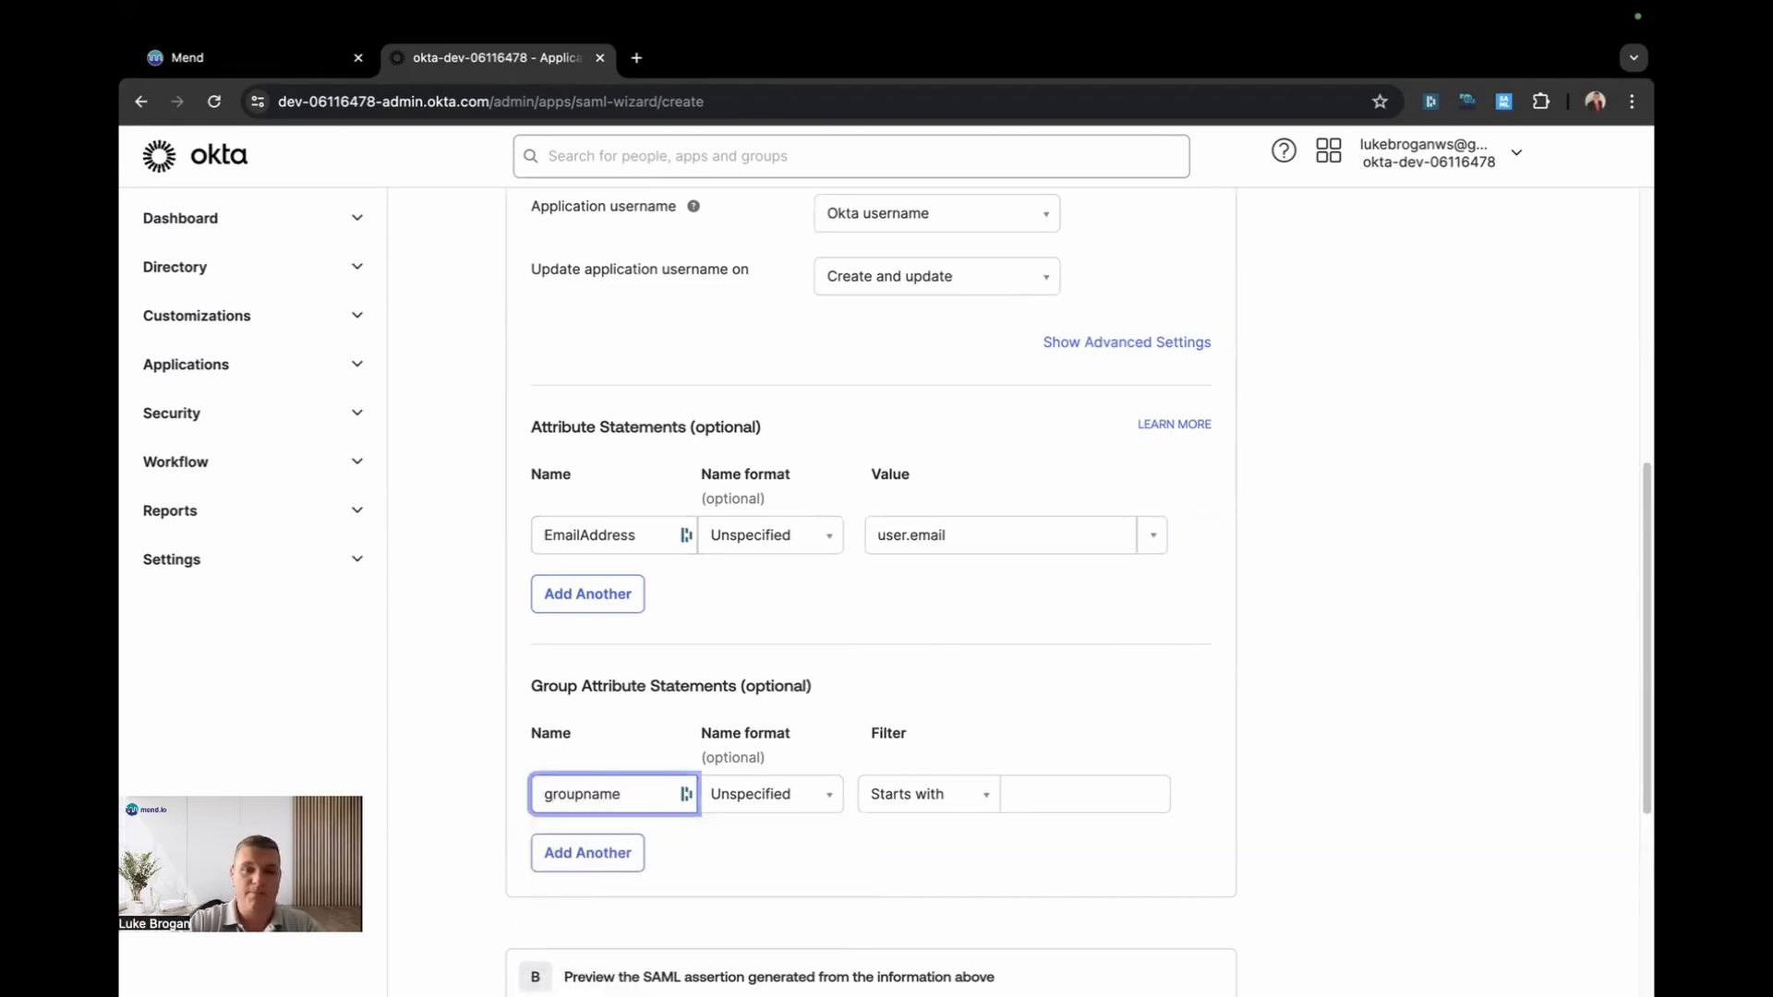
{"action": "left_click", "coordinate": [1000, 794]}
{"action": "left_click", "coordinate": [984, 795]}
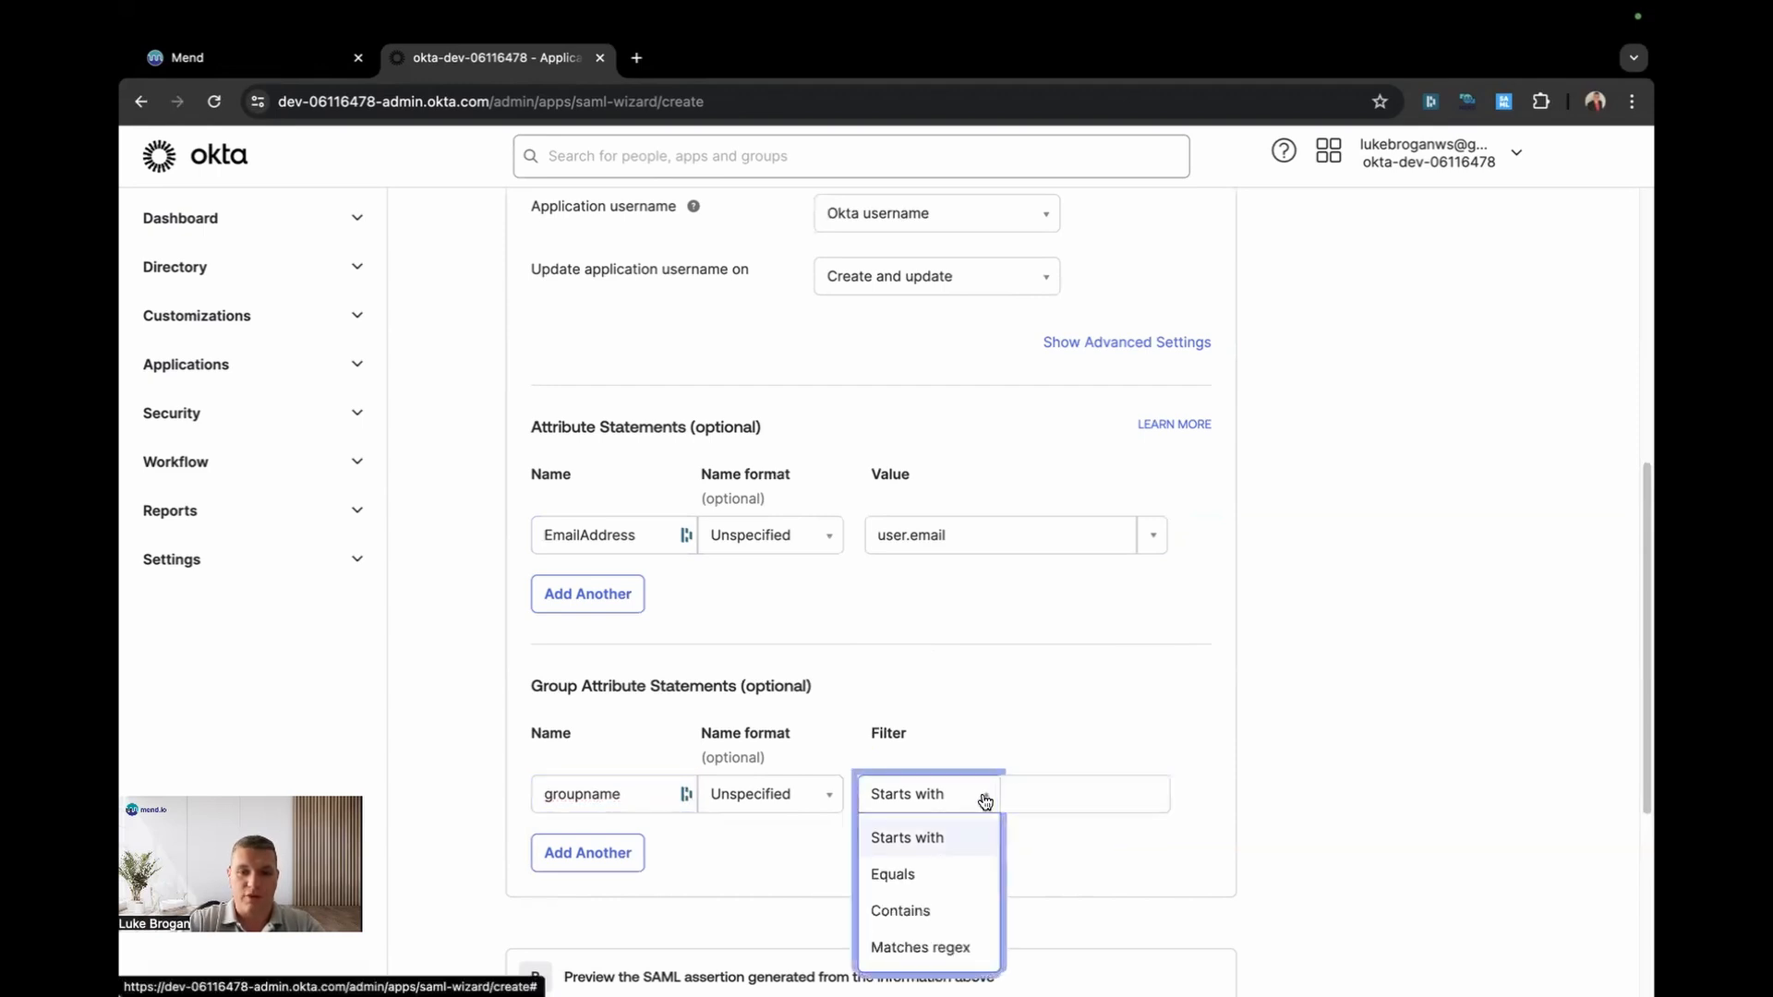
{"action": "left_click", "coordinate": [943, 944]}
{"action": "left_click", "coordinate": [1079, 785]}
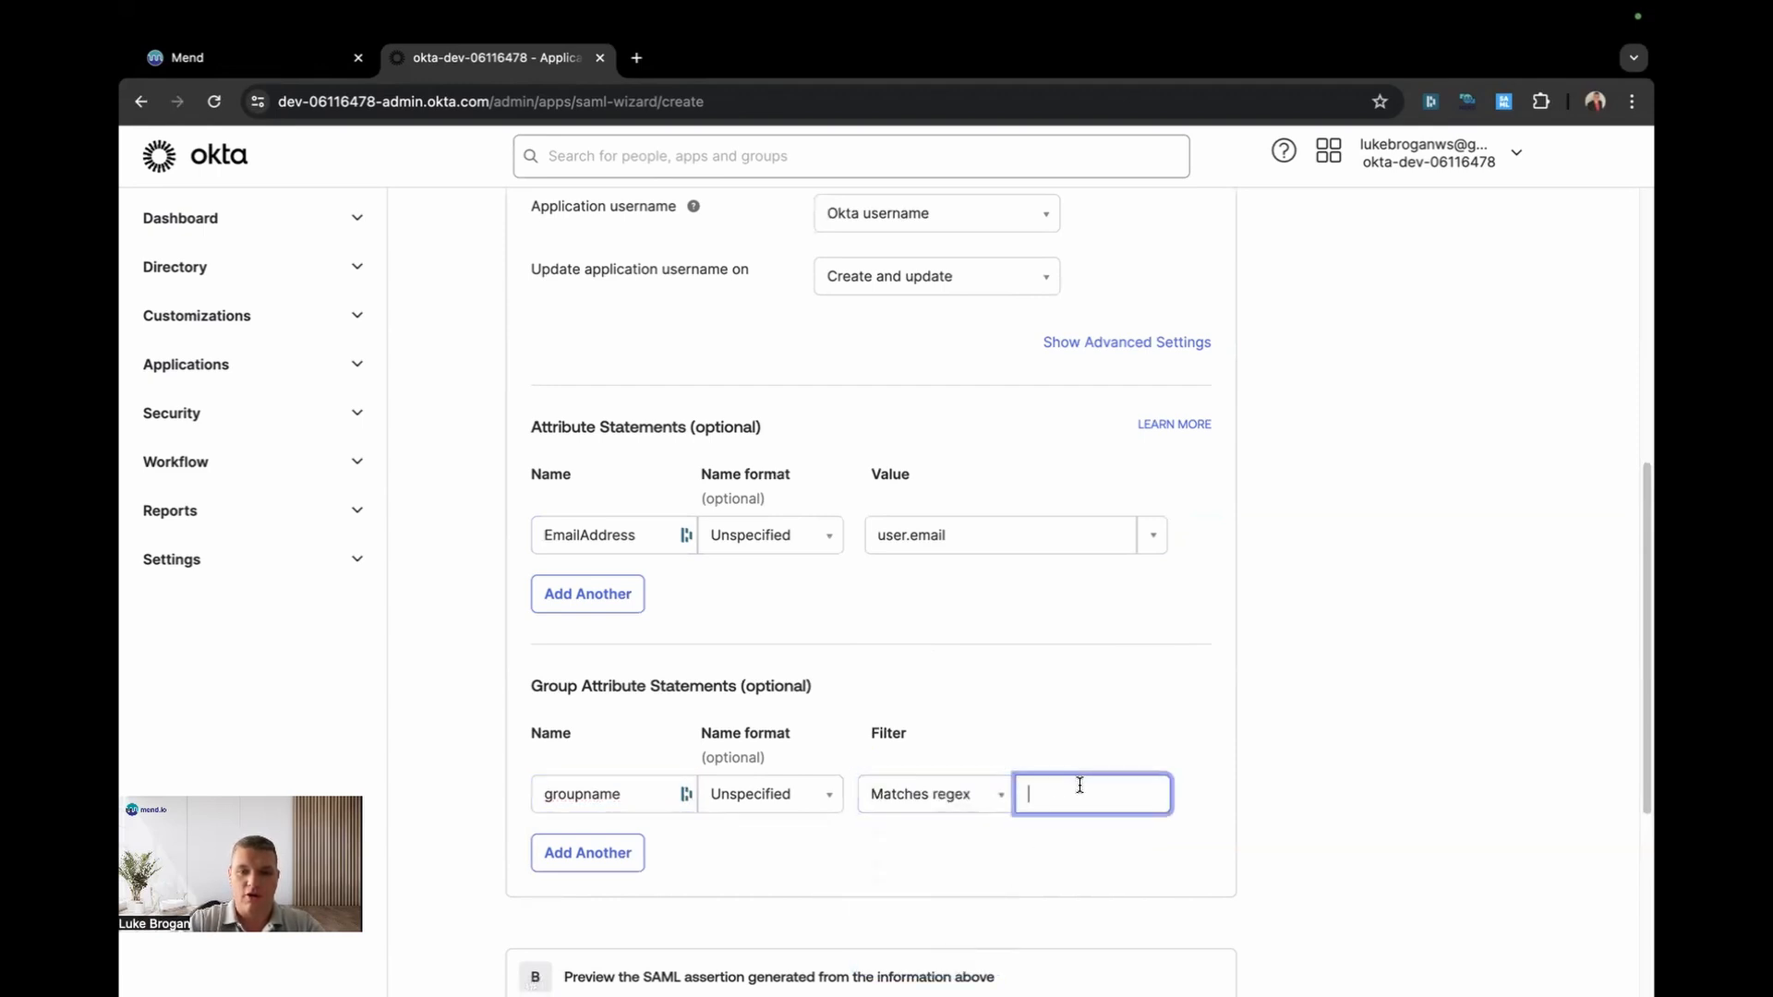
{"action": "type", "text": ".*"}
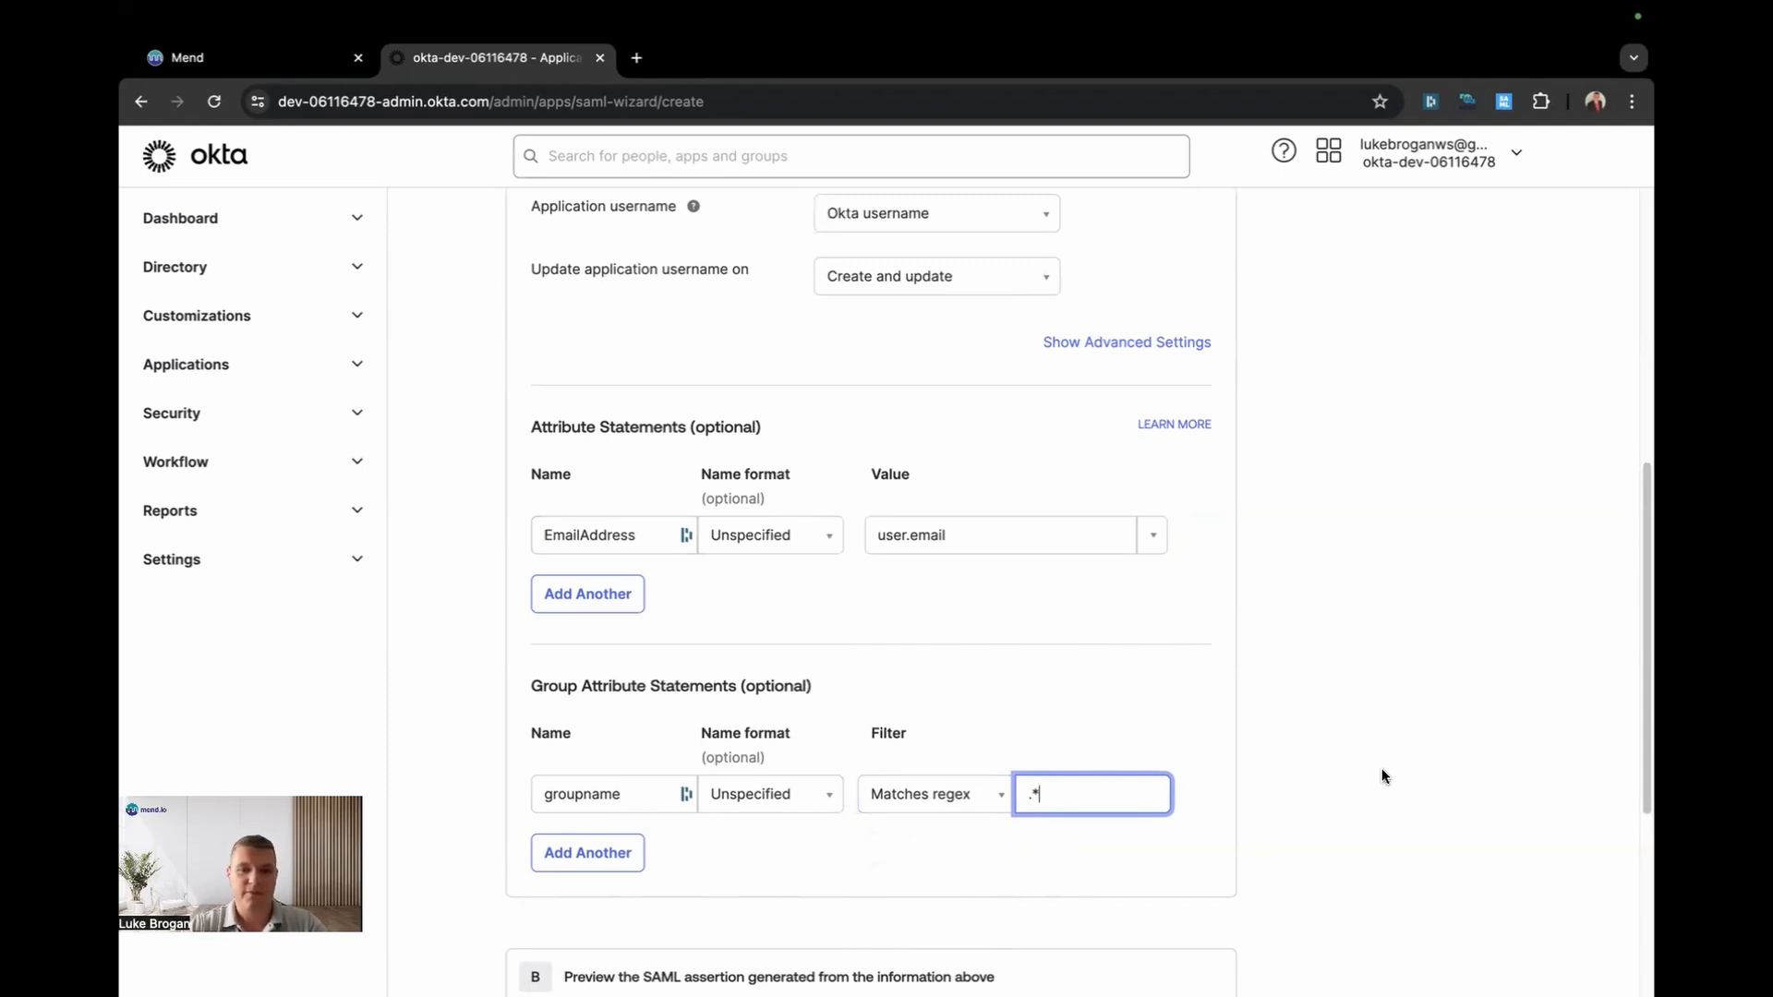
{"action": "scroll", "coordinate": [1383, 775], "scroll_direction": "down", "scroll_amount": 5}
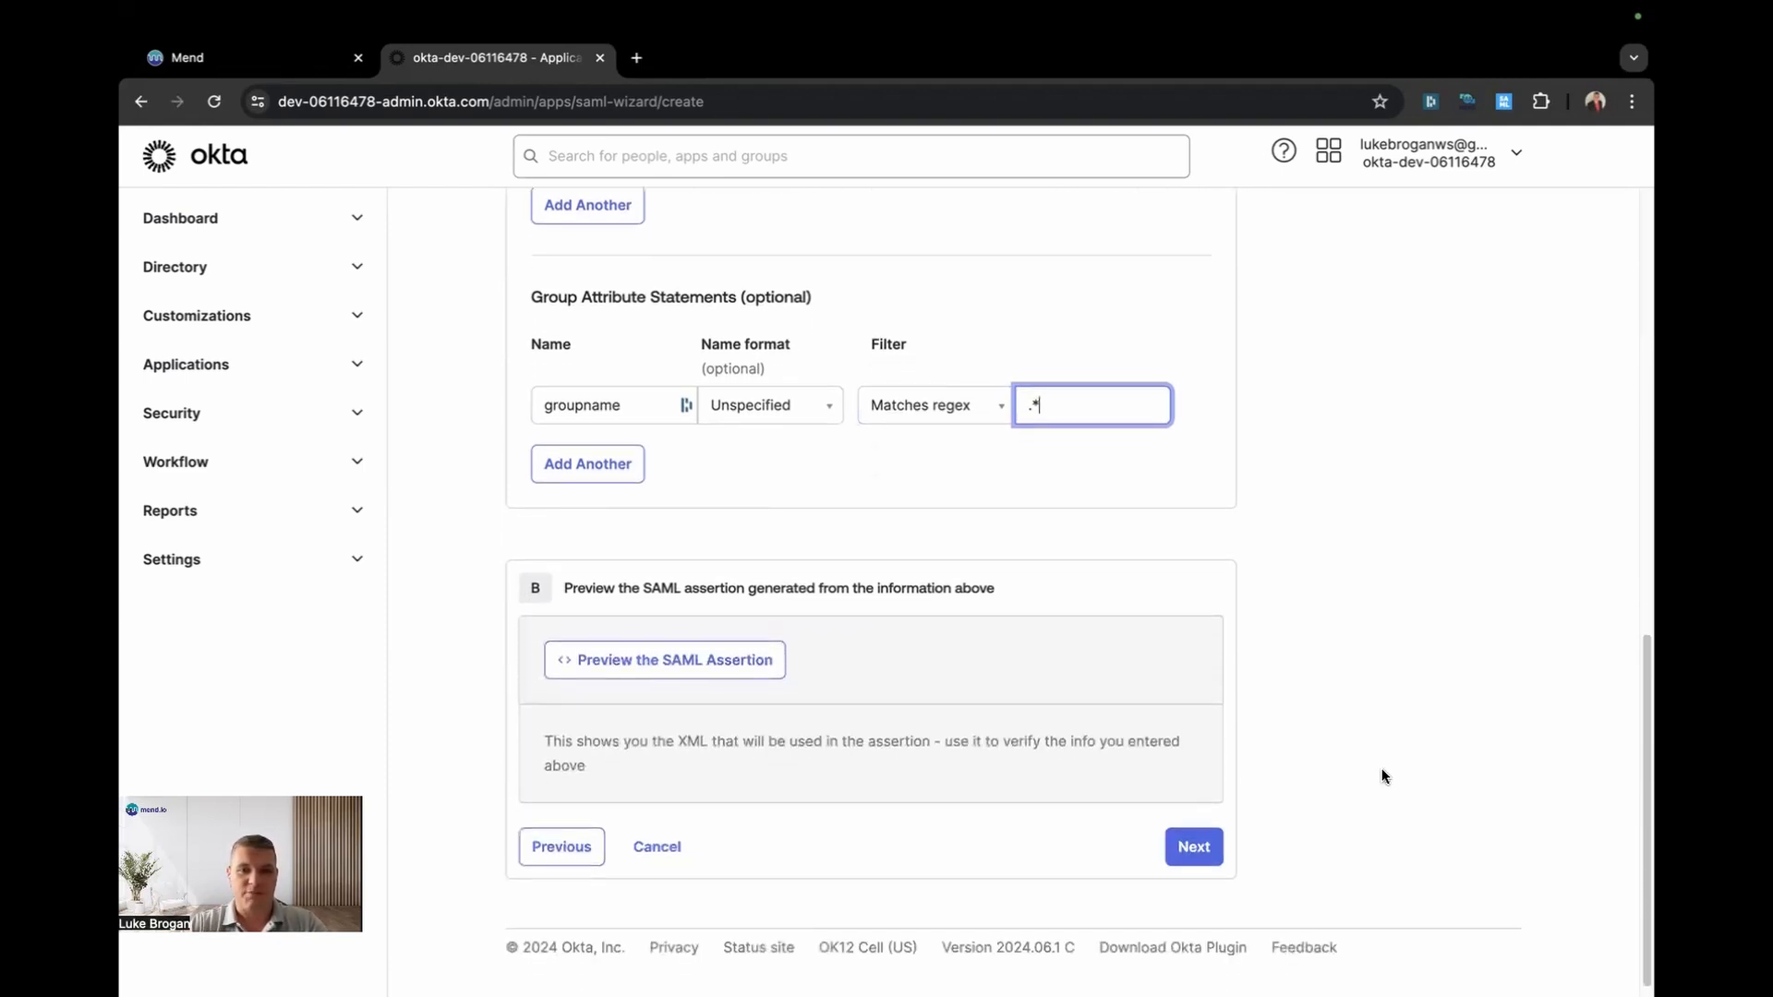
Step: Finish the Mend Platform SAML app, marking it as an internal app
{"action": "left_click", "coordinate": [1193, 845]}
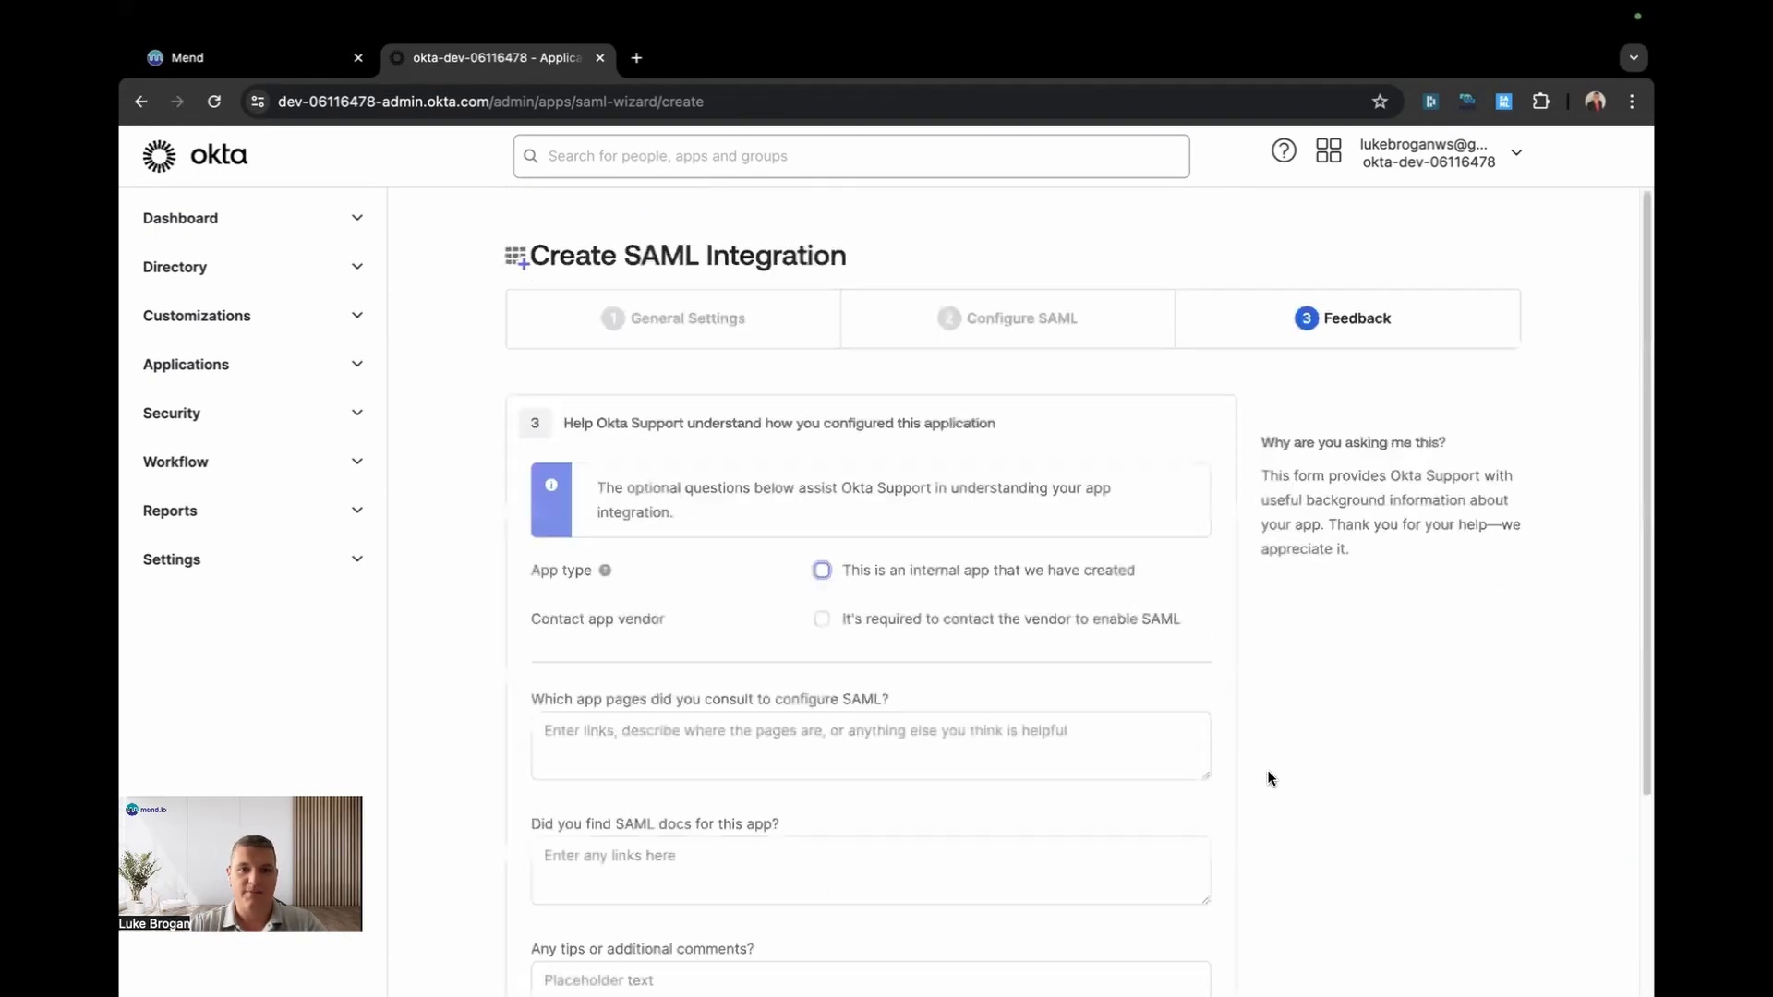
{"action": "left_click", "coordinate": [821, 569]}
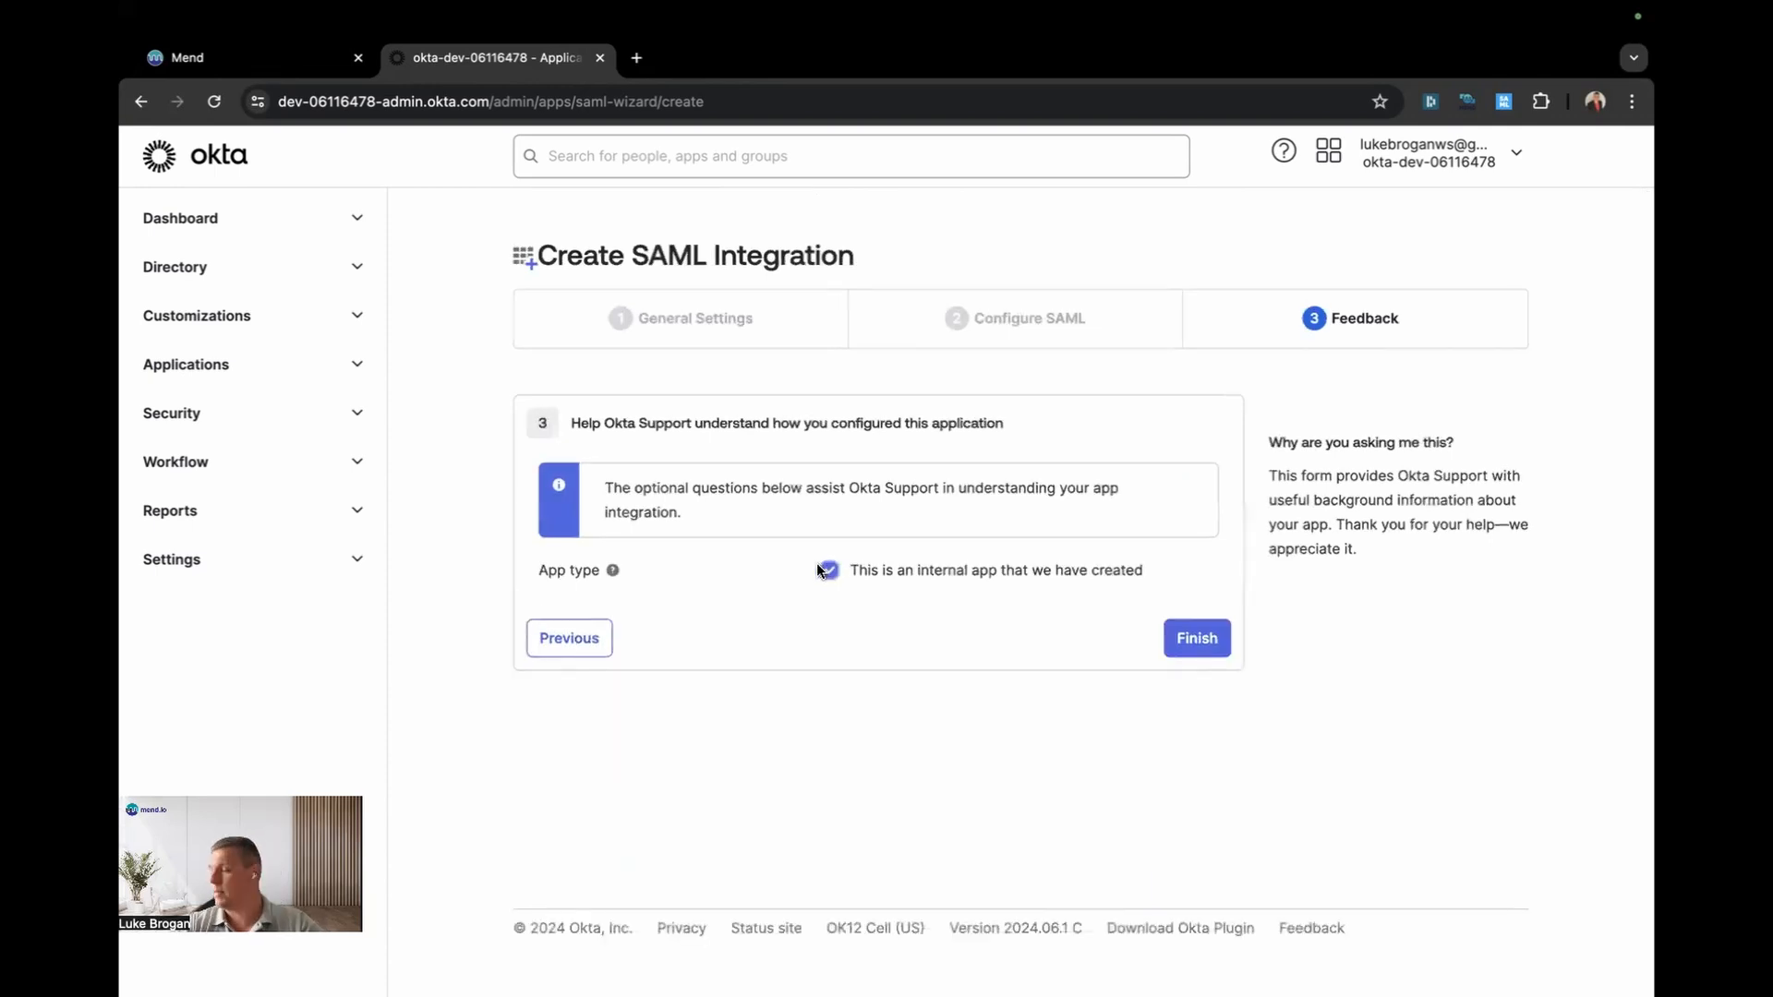
{"action": "left_click", "coordinate": [1185, 638]}
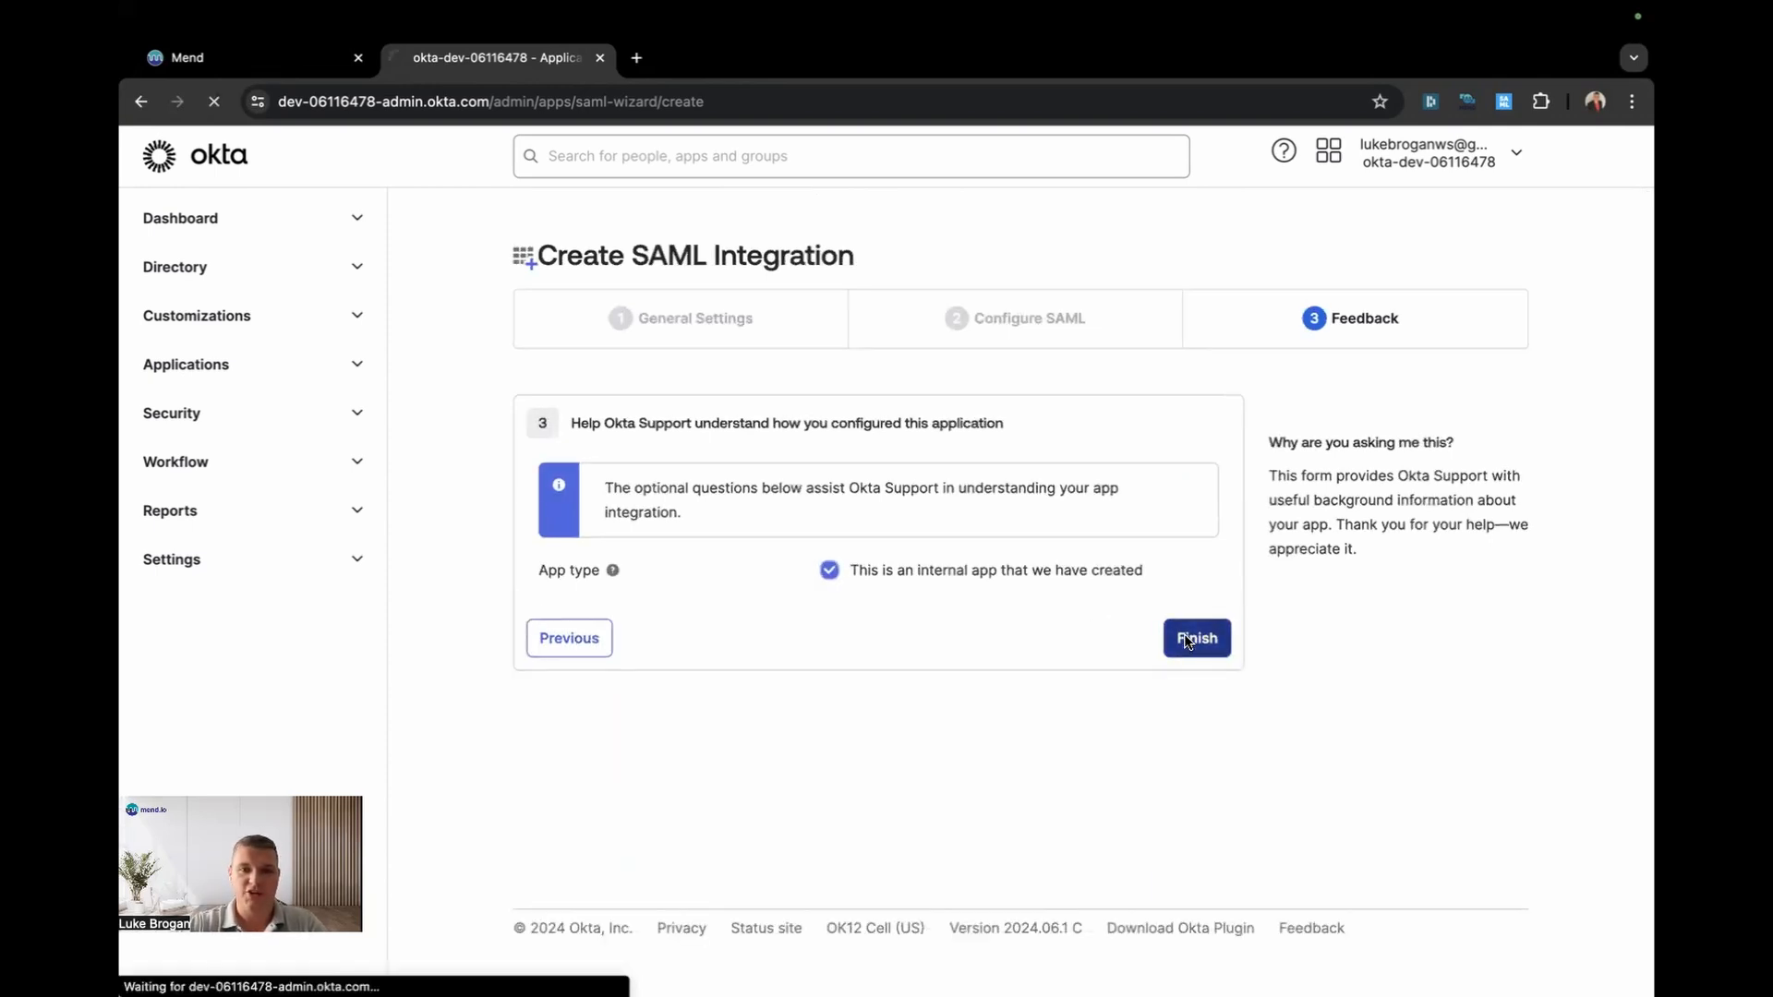
Step: Copy the app's SAML 2.0 metadata URL from its Sign On settings
{"action": "scroll", "coordinate": [1073, 676], "scroll_direction": "down", "scroll_amount": 3}
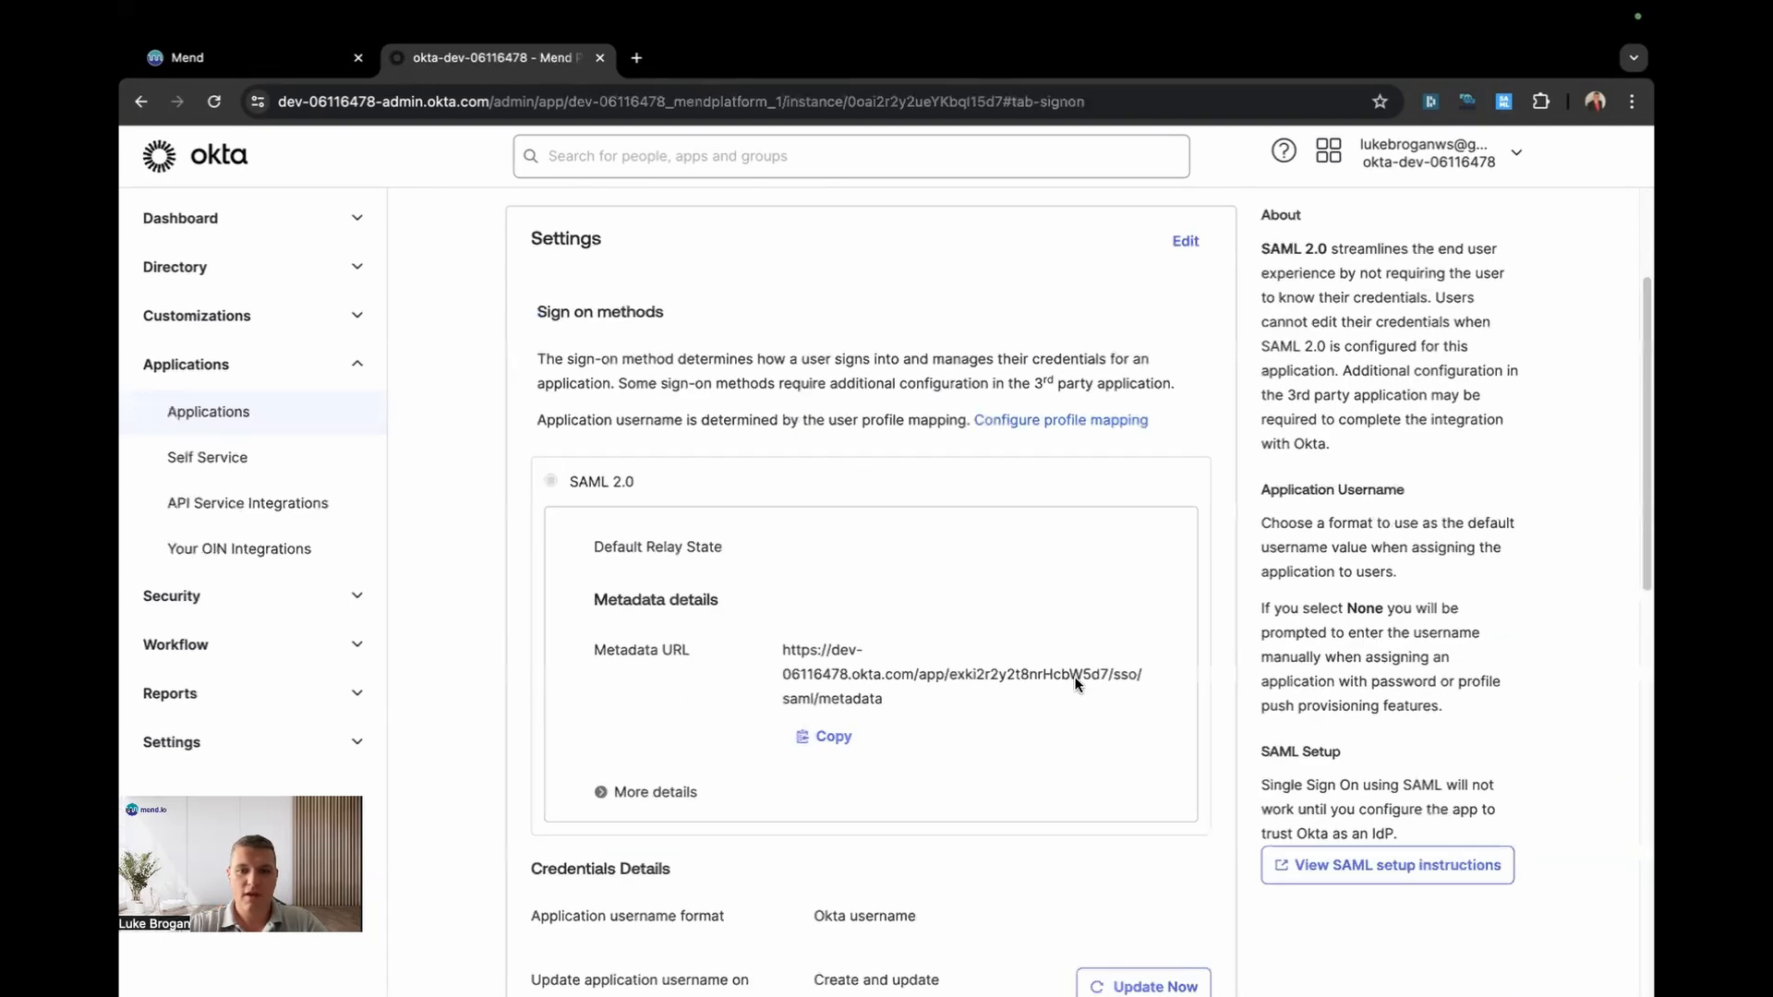
{"action": "scroll", "coordinate": [1075, 682], "scroll_direction": "down", "scroll_amount": 1}
{"action": "left_click", "coordinate": [833, 707]}
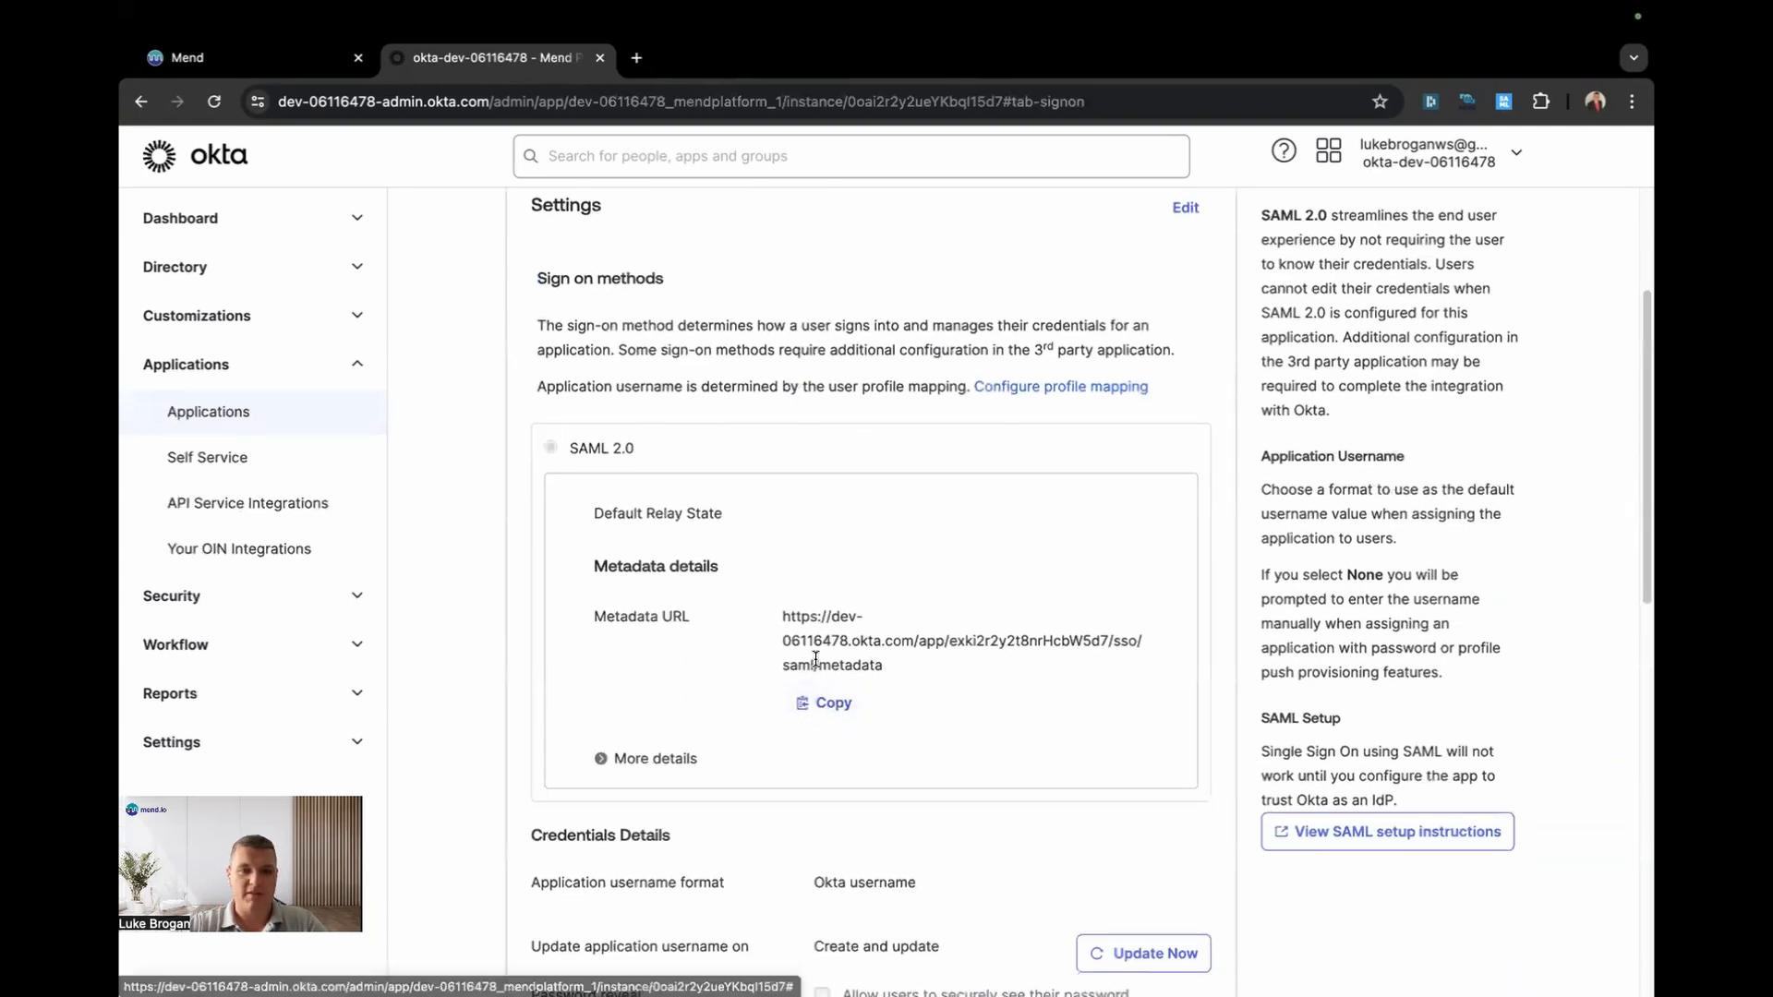
{"action": "left_click", "coordinate": [296, 71]}
Step: Paste the Okta metadata URL as Signing Certificate URL and enter the organisation's email domain
{"action": "left_click", "coordinate": [544, 672]}
{"action": "key", "text": "super+v"}
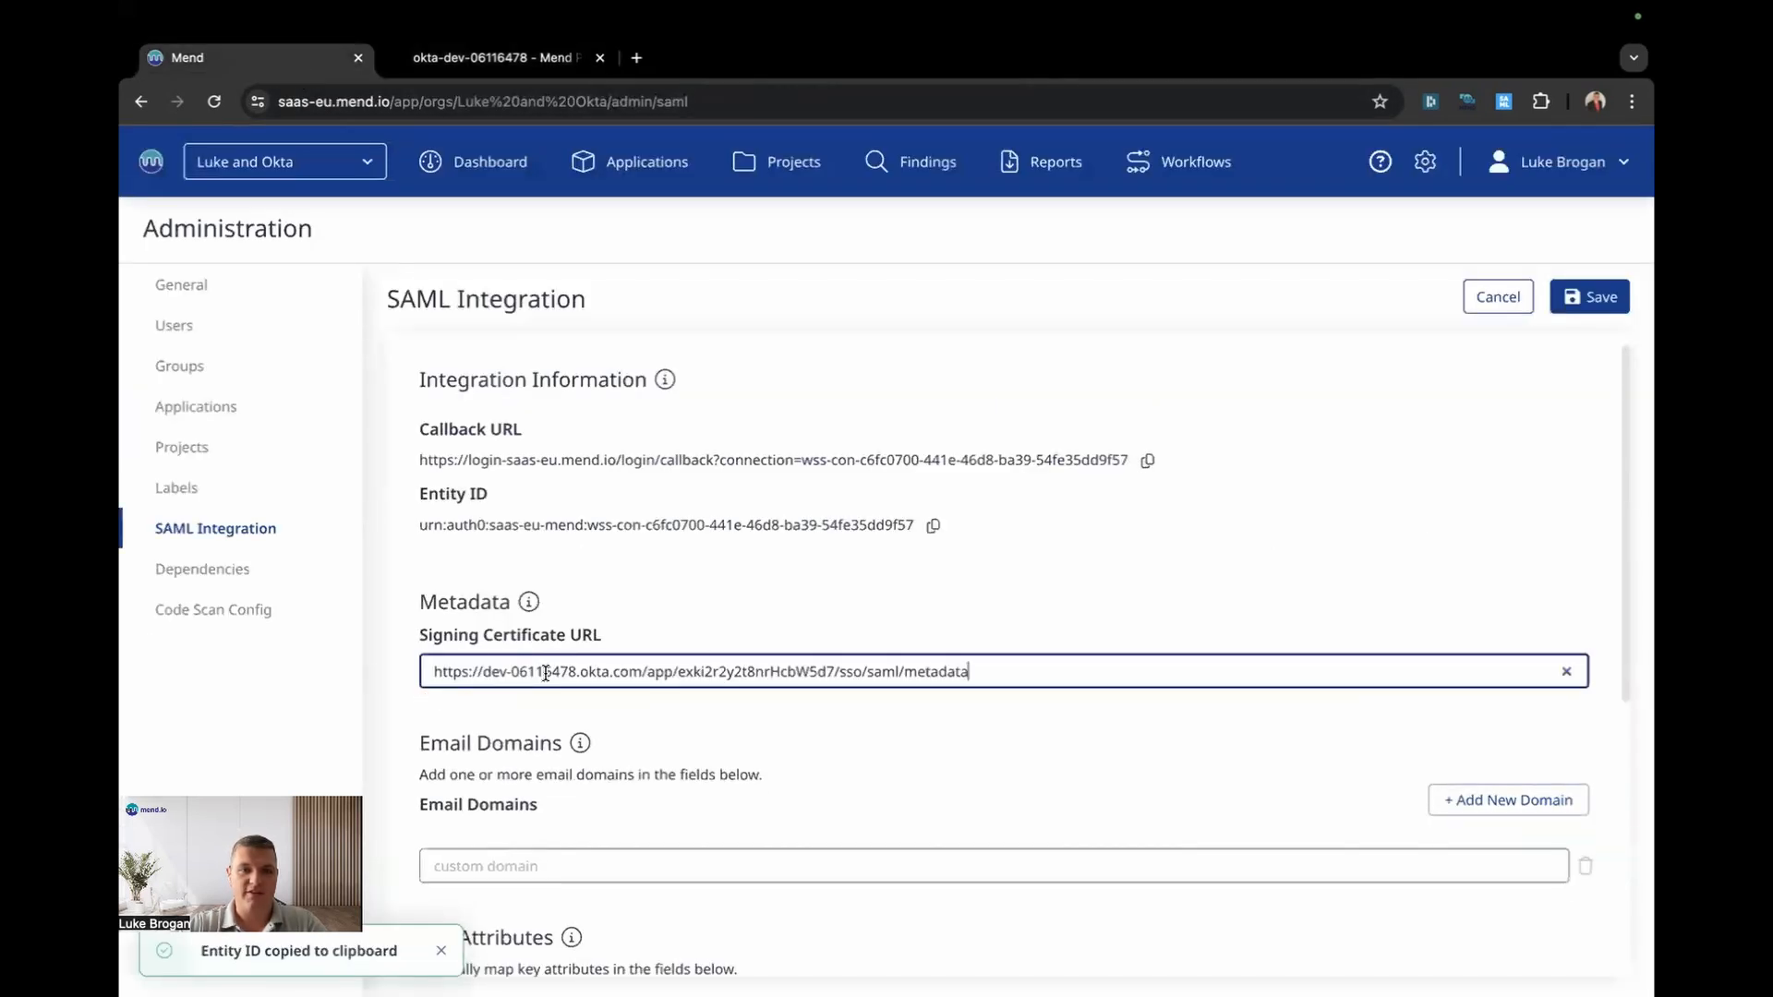
{"action": "scroll", "coordinate": [641, 617], "scroll_direction": "down", "scroll_amount": 3}
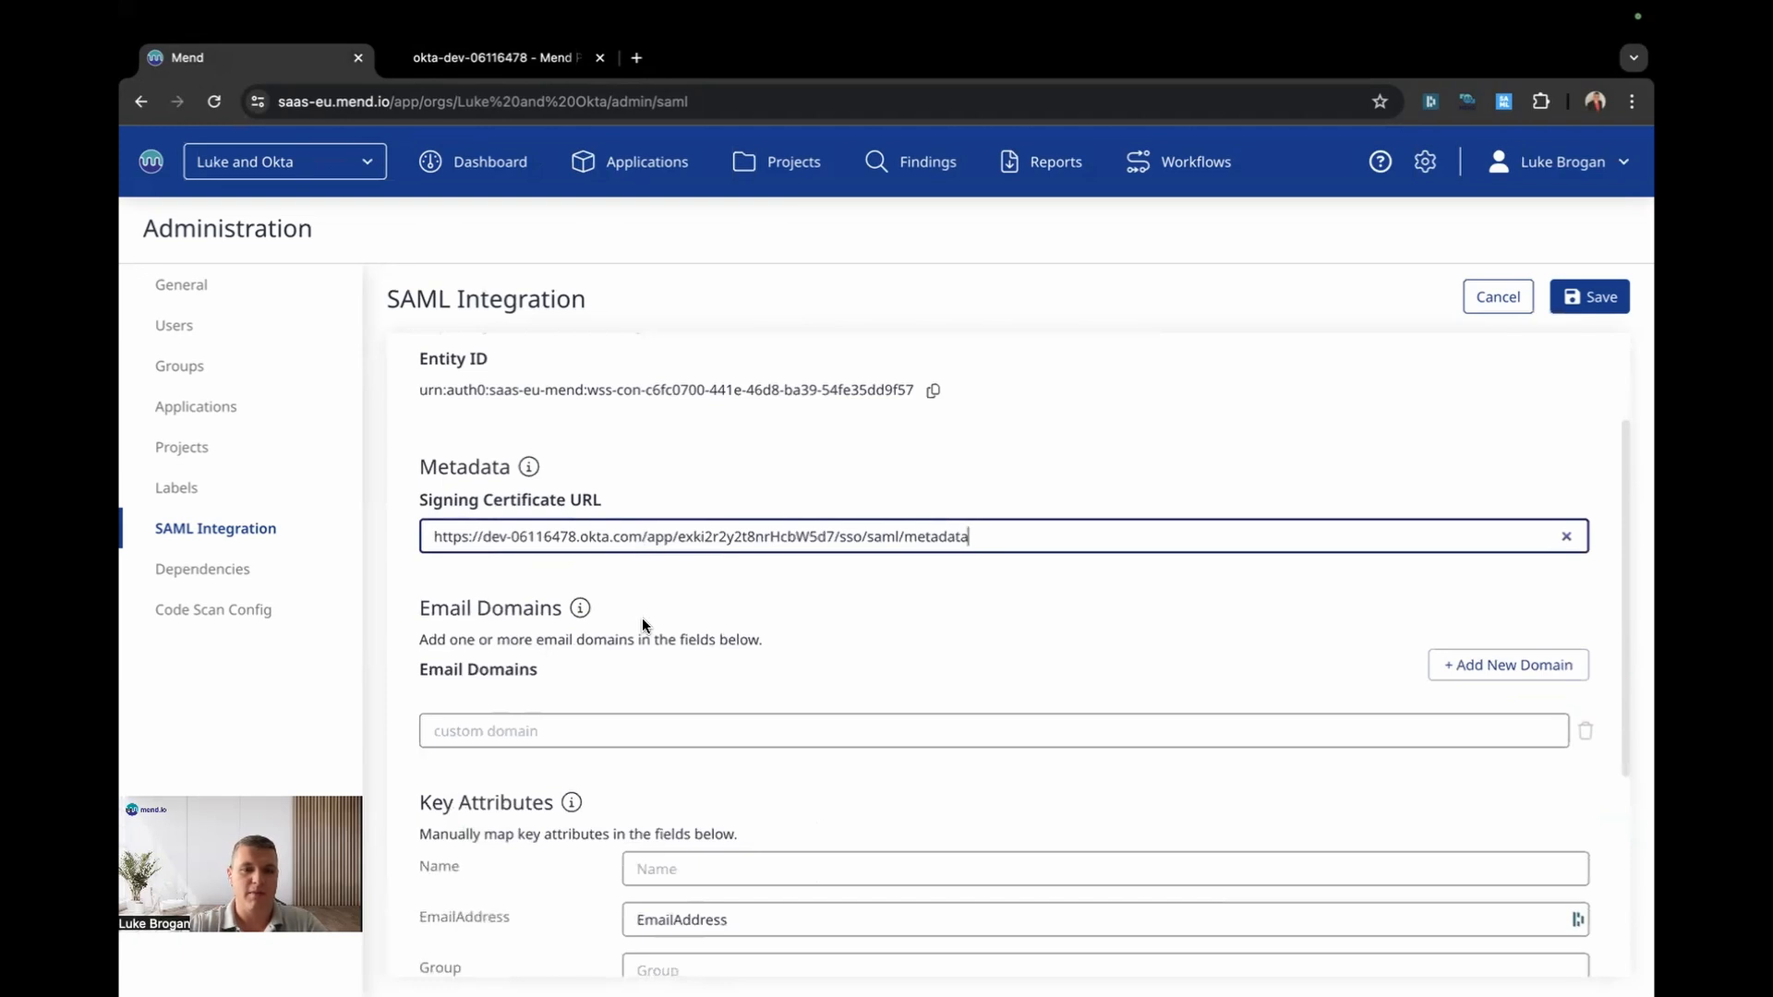
{"action": "left_click", "coordinate": [551, 724]}
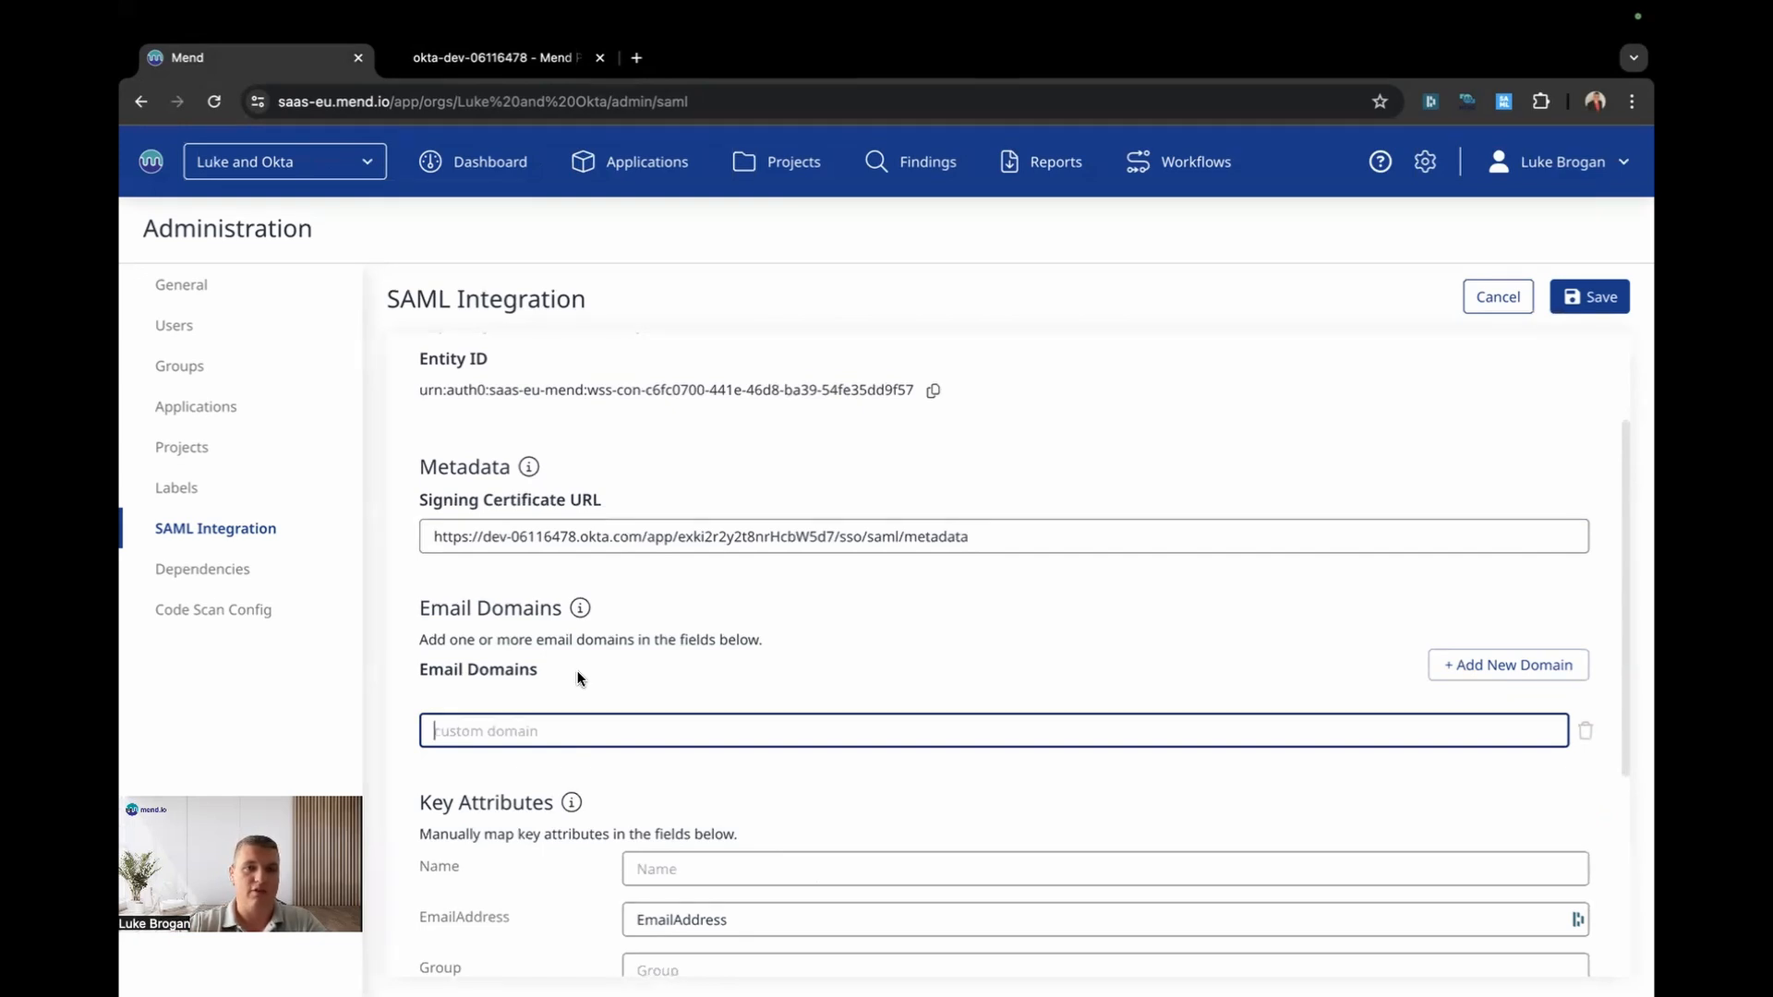
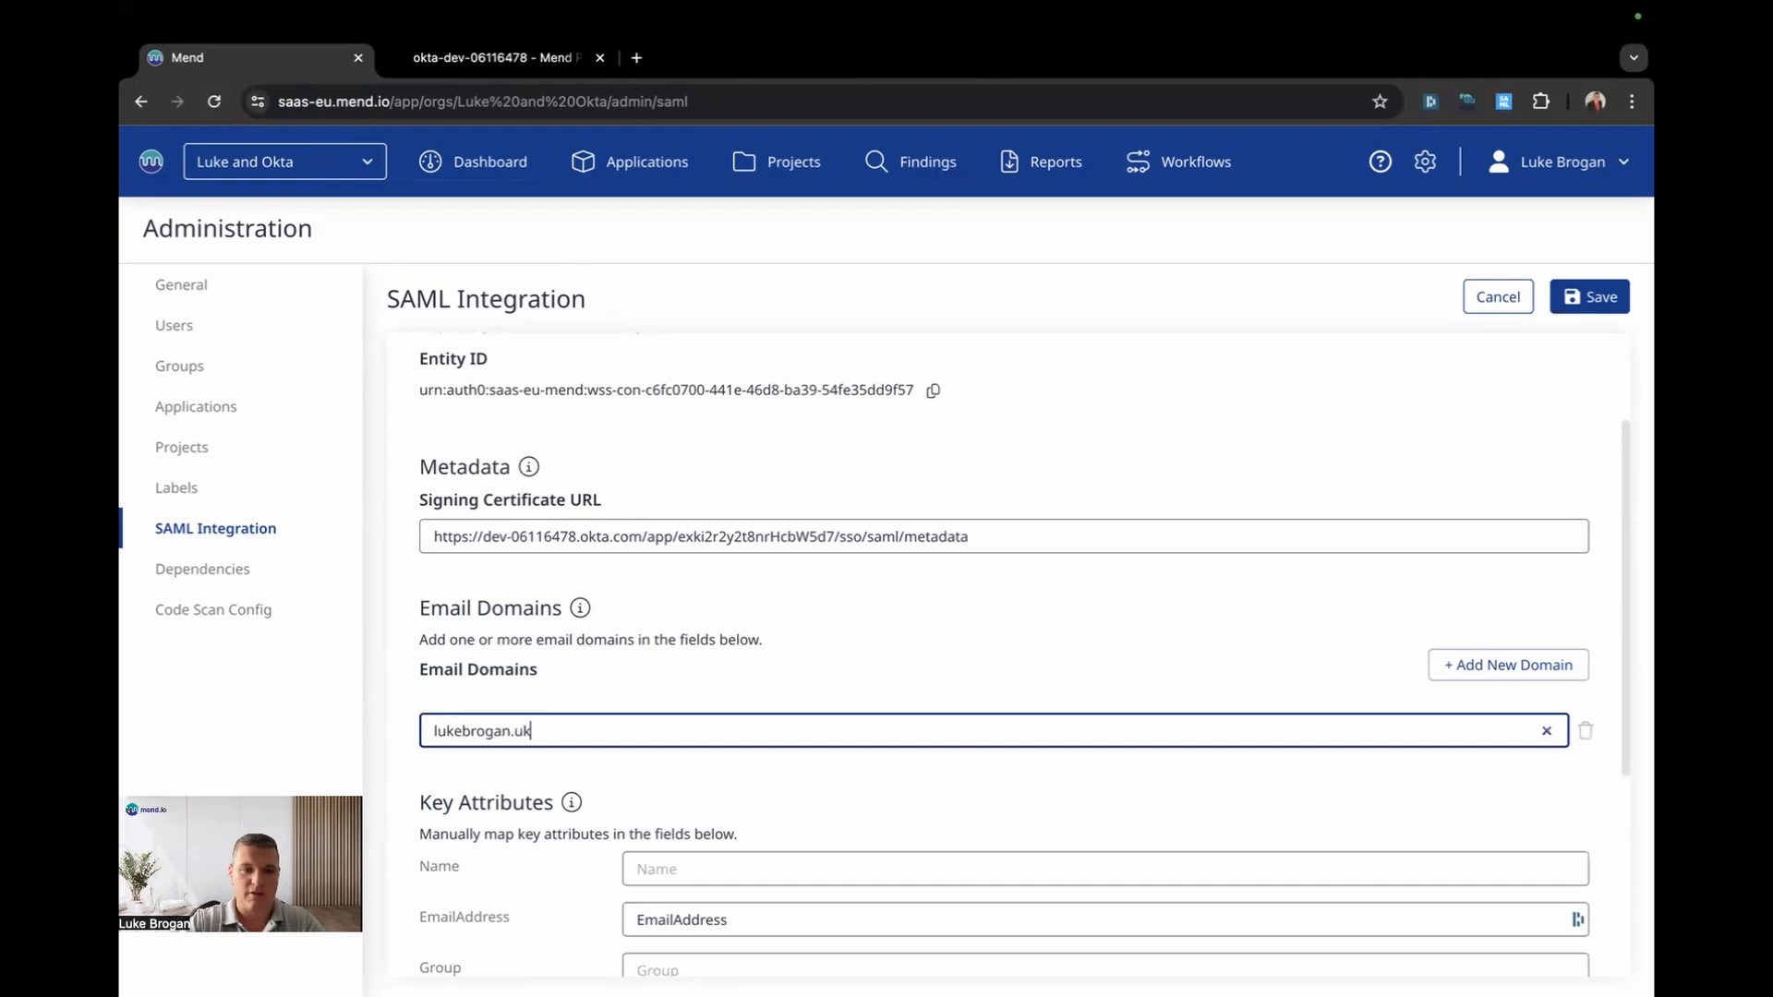
{"action": "key", "text": "ctrl+a"}
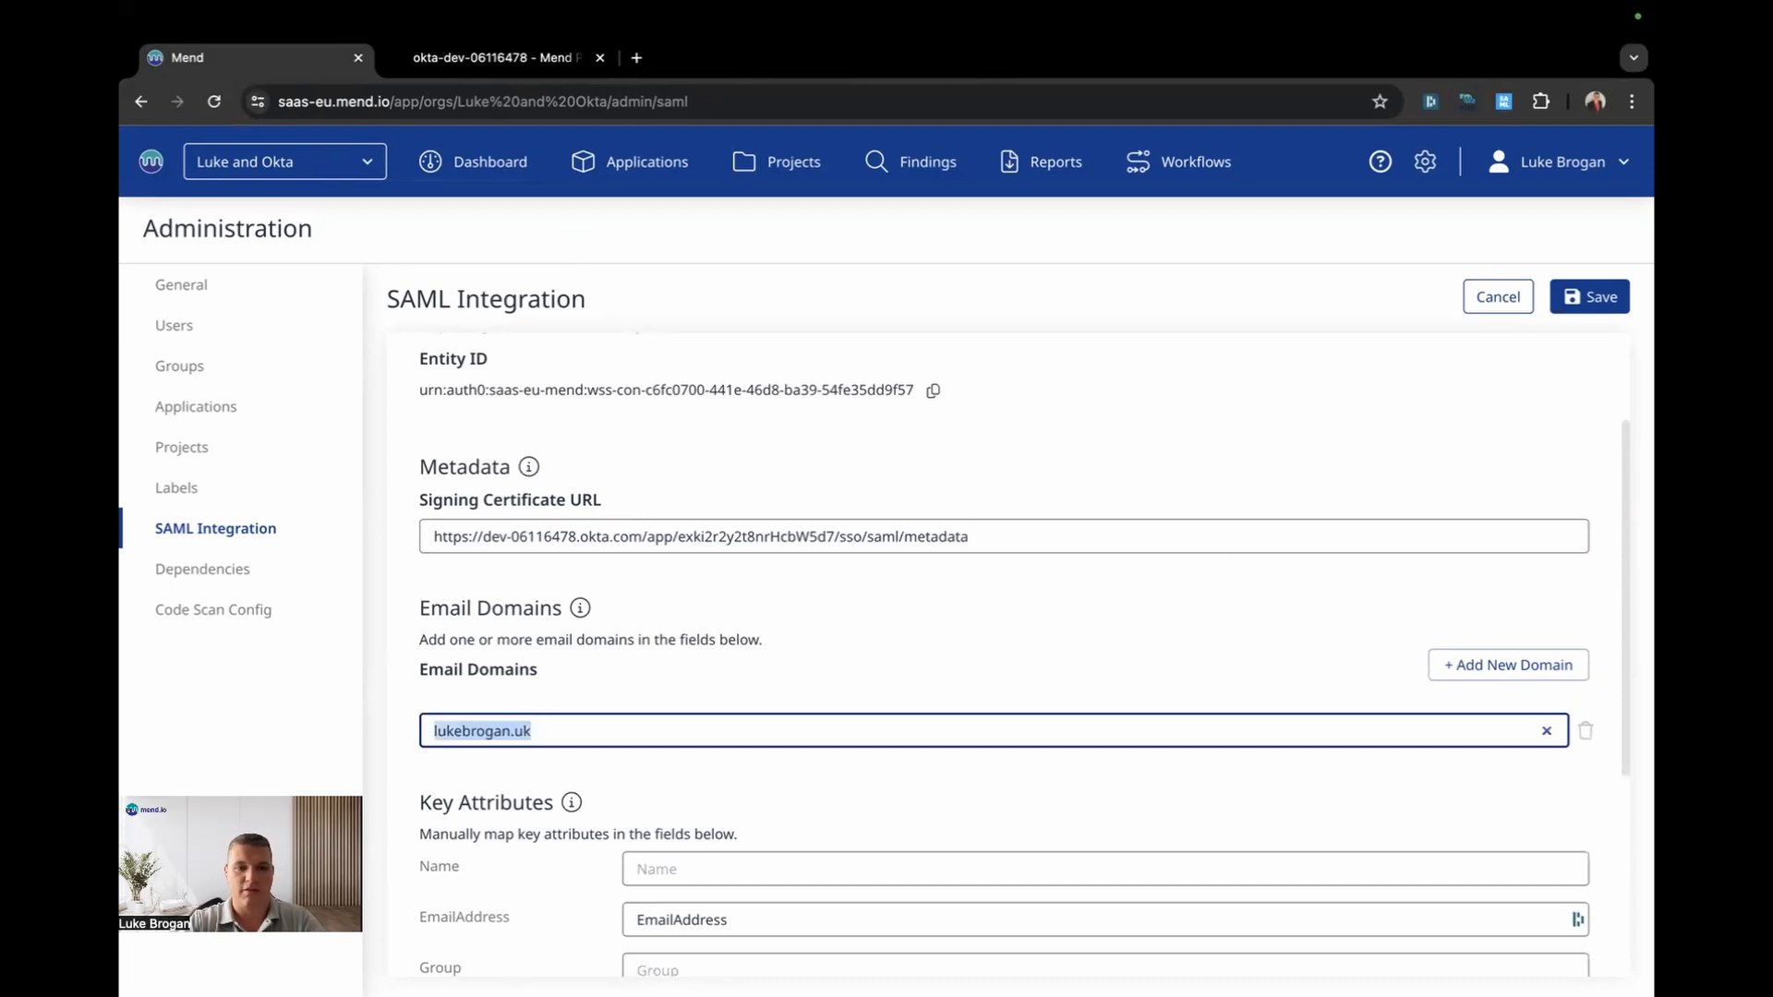
{"action": "scroll", "coordinate": [922, 643], "scroll_direction": "down", "scroll_amount": 3}
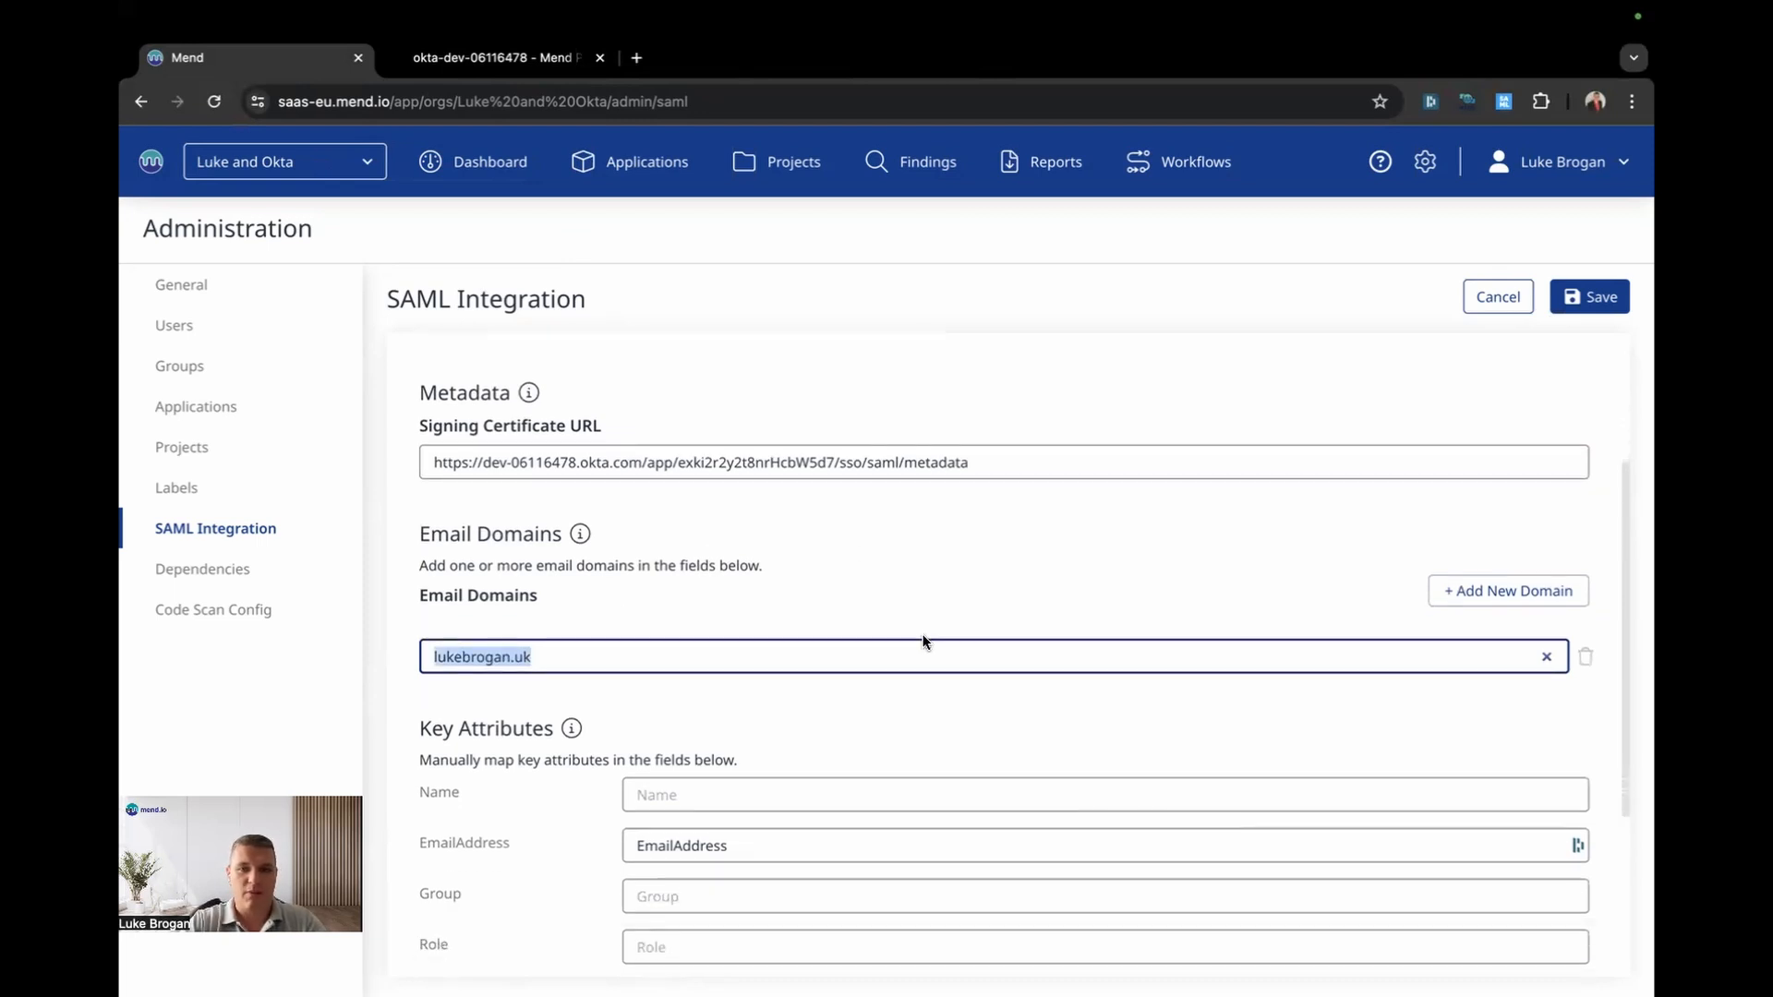
{"action": "scroll", "coordinate": [1221, 505], "scroll_direction": "down", "scroll_amount": 2}
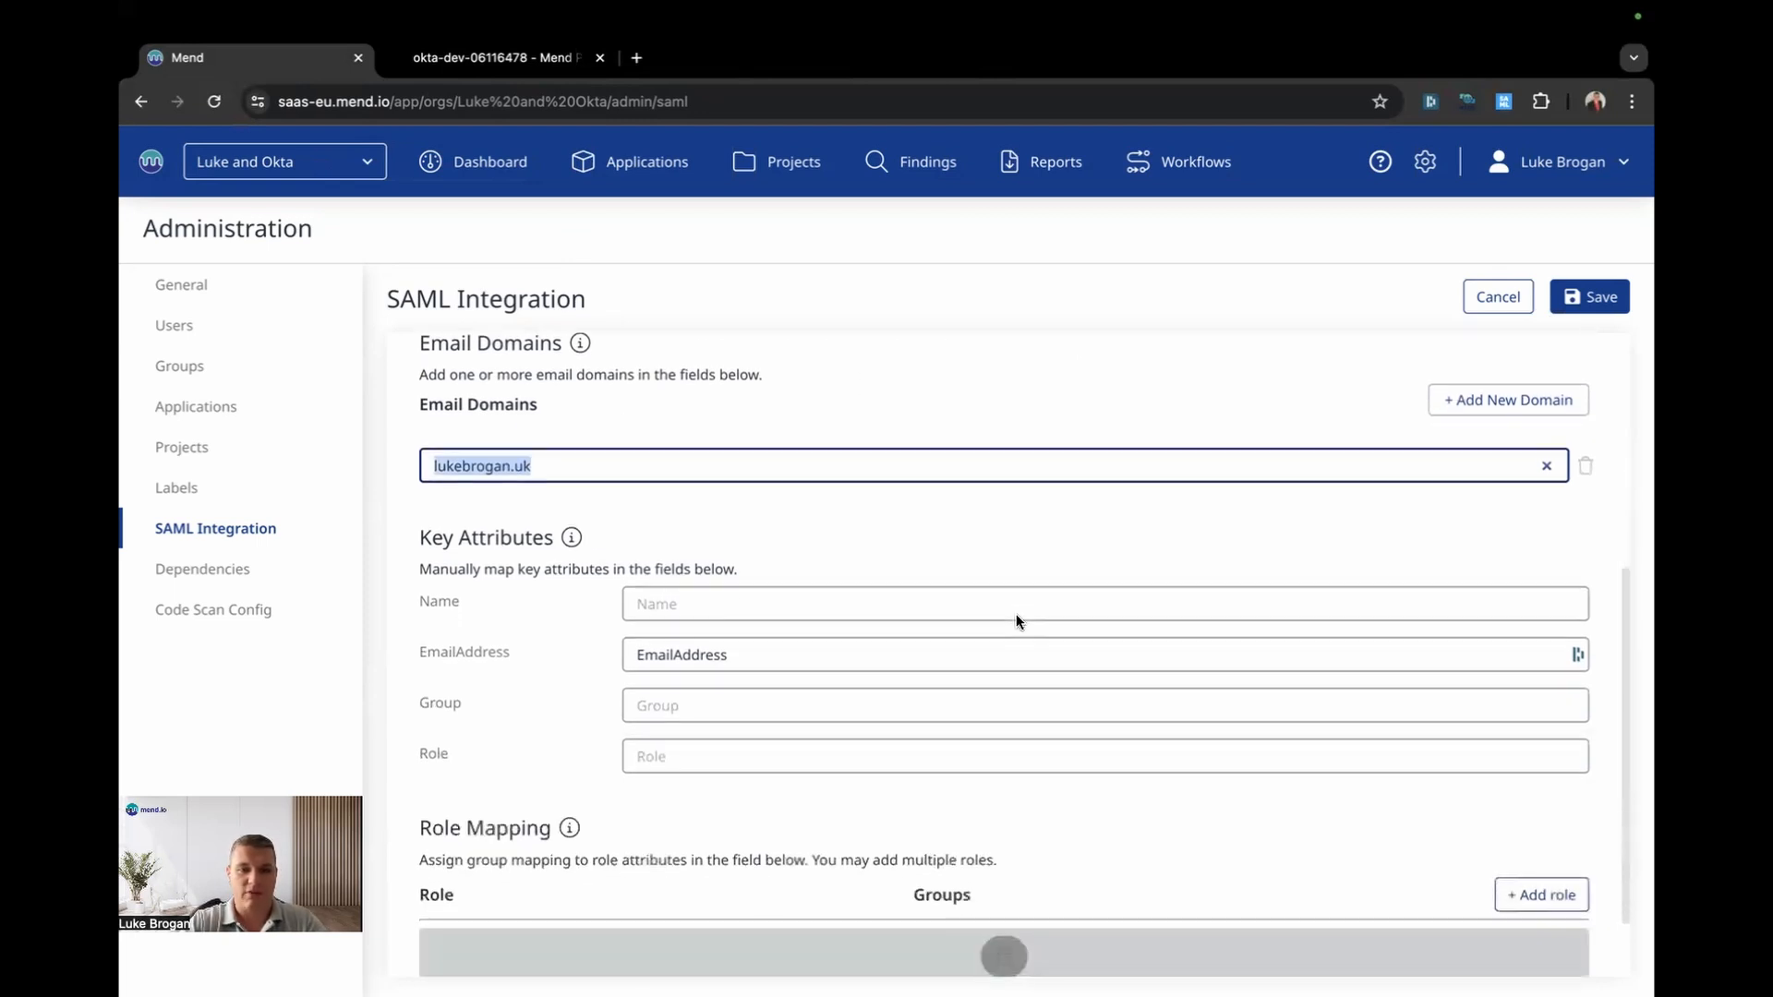
Step: Set the Group key attribute to groupname, then save and confirm the SAML integration
{"action": "left_click", "coordinate": [734, 705]}
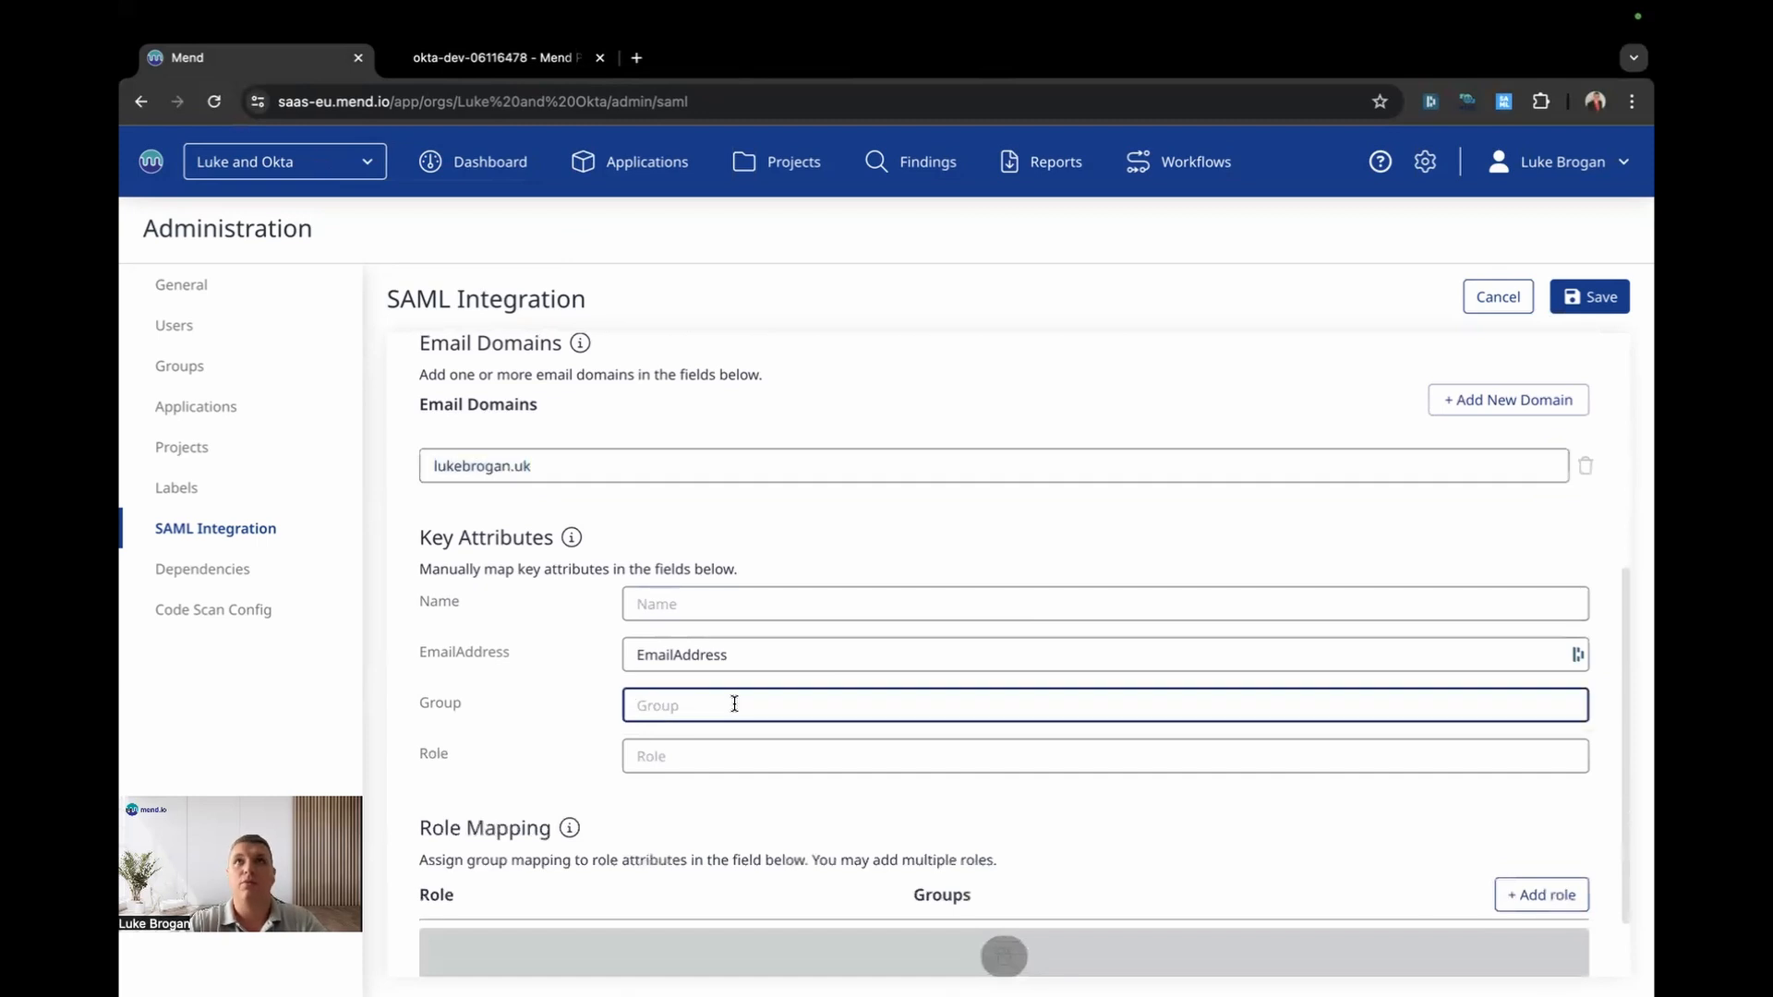
{"action": "type", "text": "groupname"}
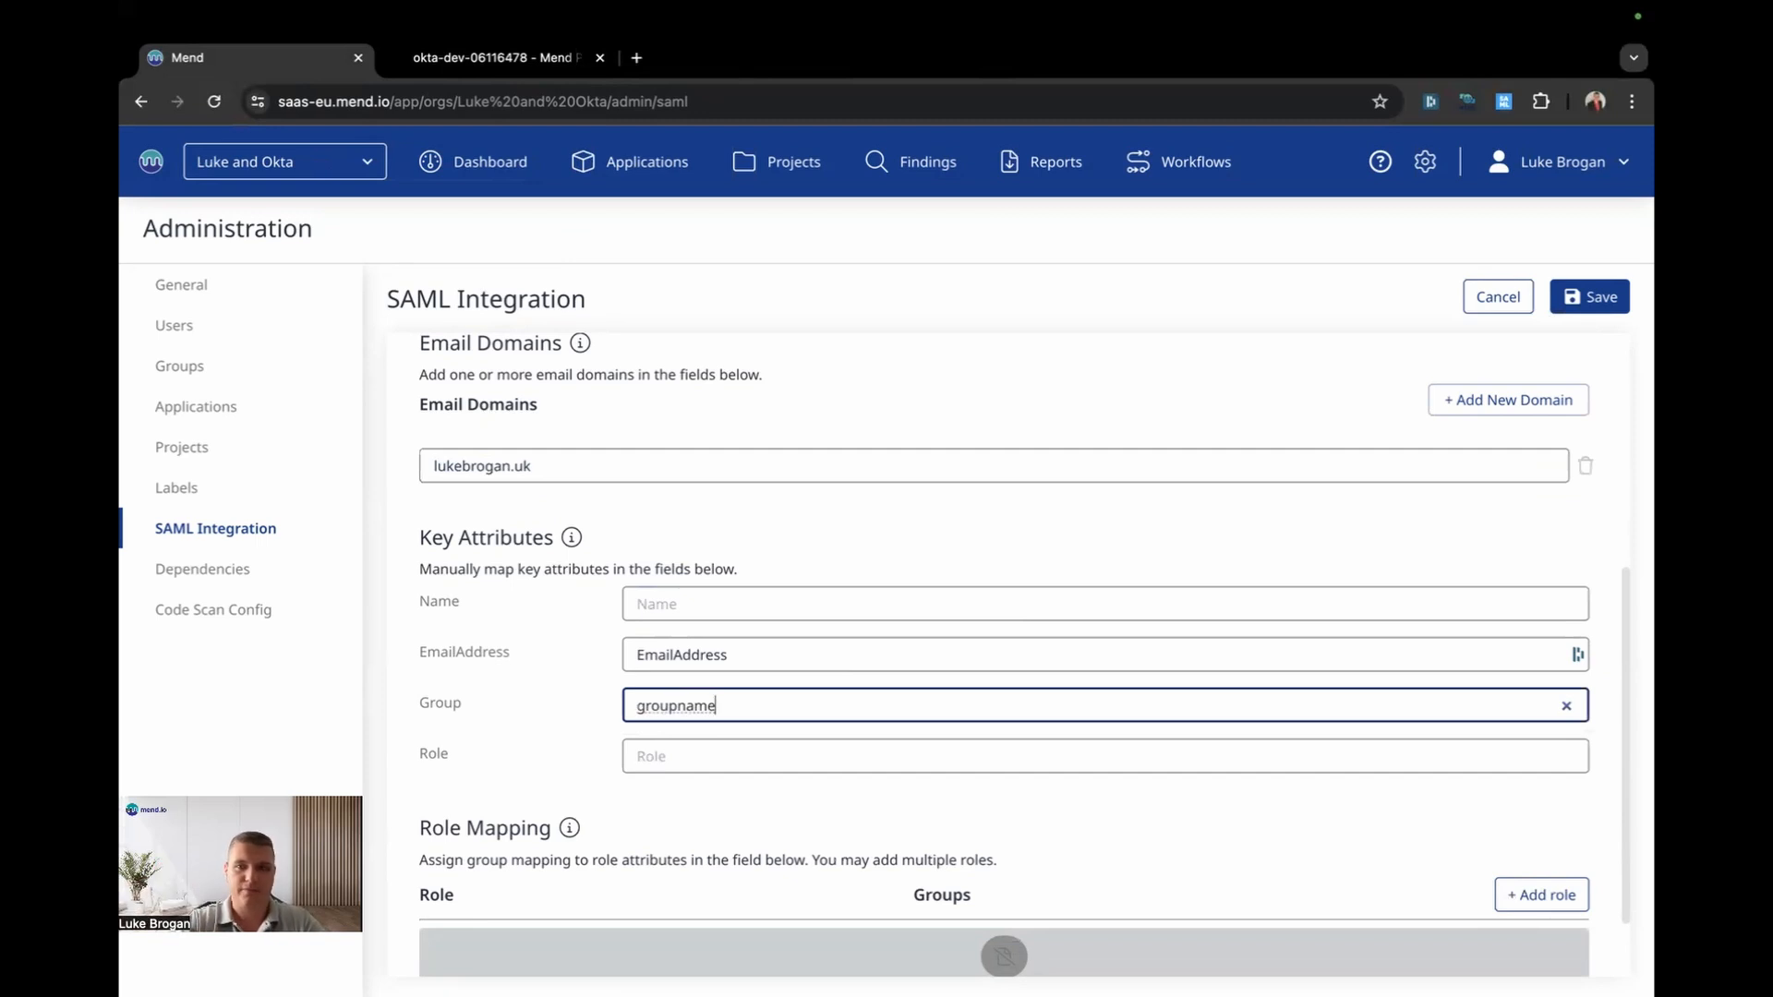
{"action": "left_click", "coordinate": [1549, 297]}
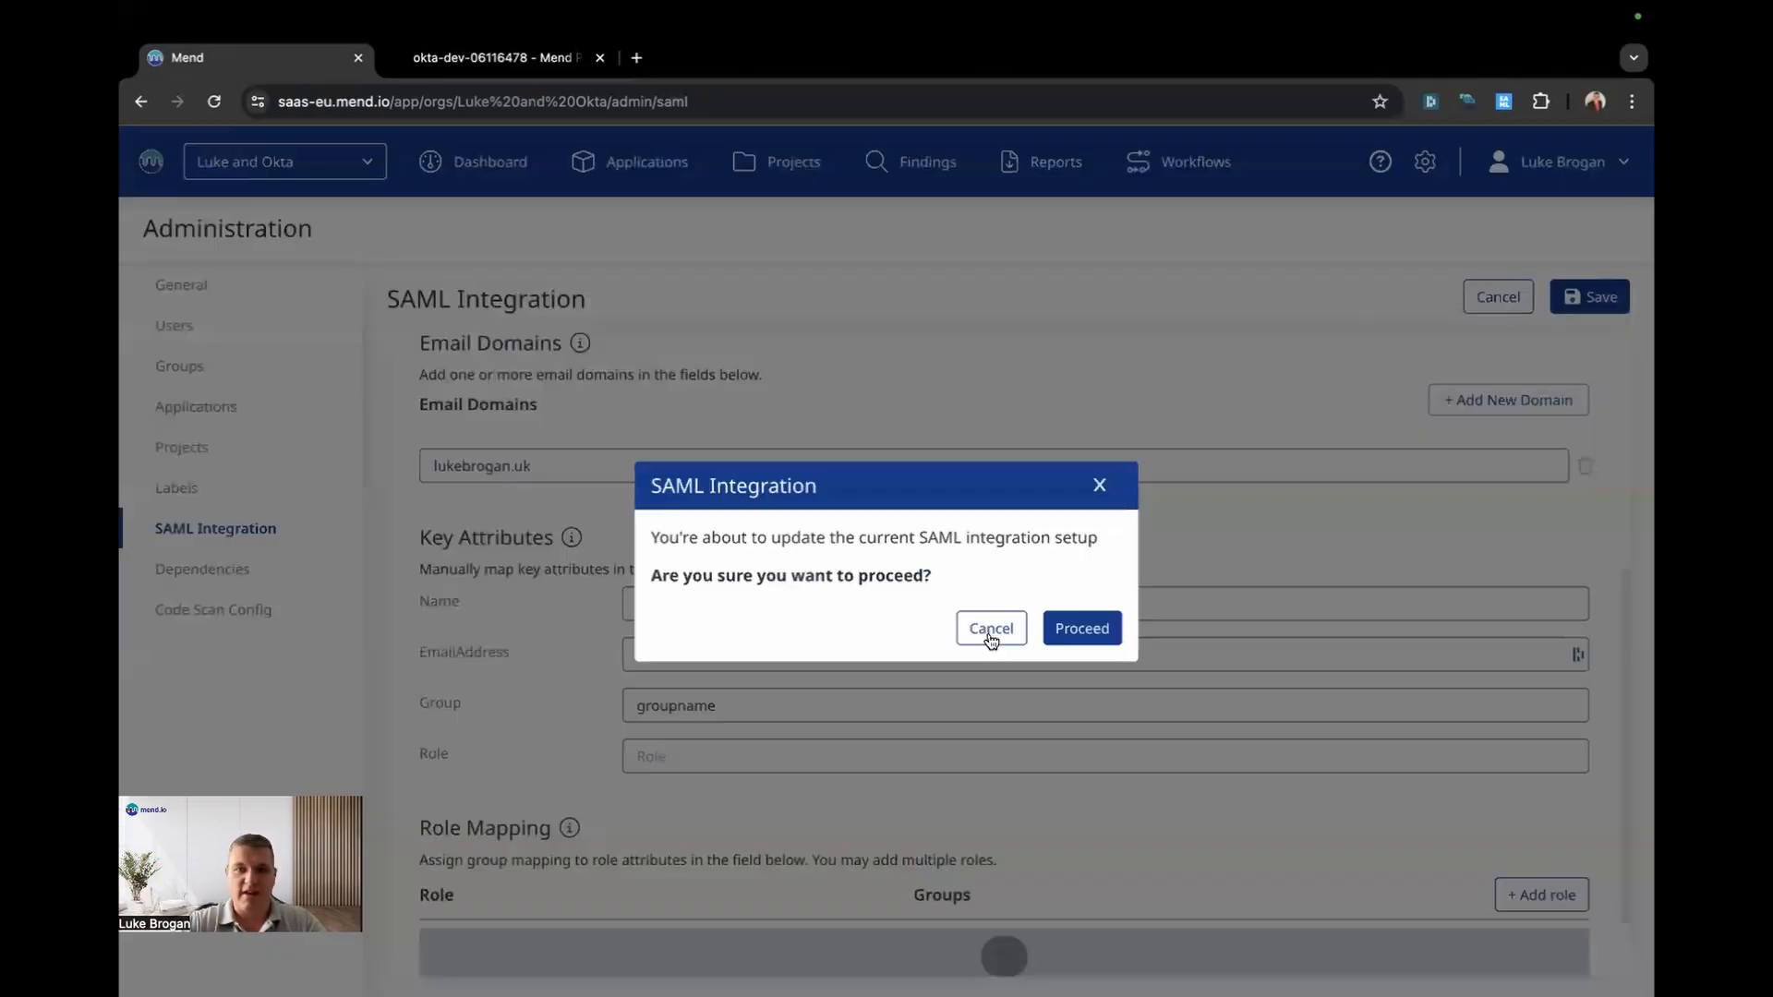
{"action": "left_click", "coordinate": [1081, 630]}
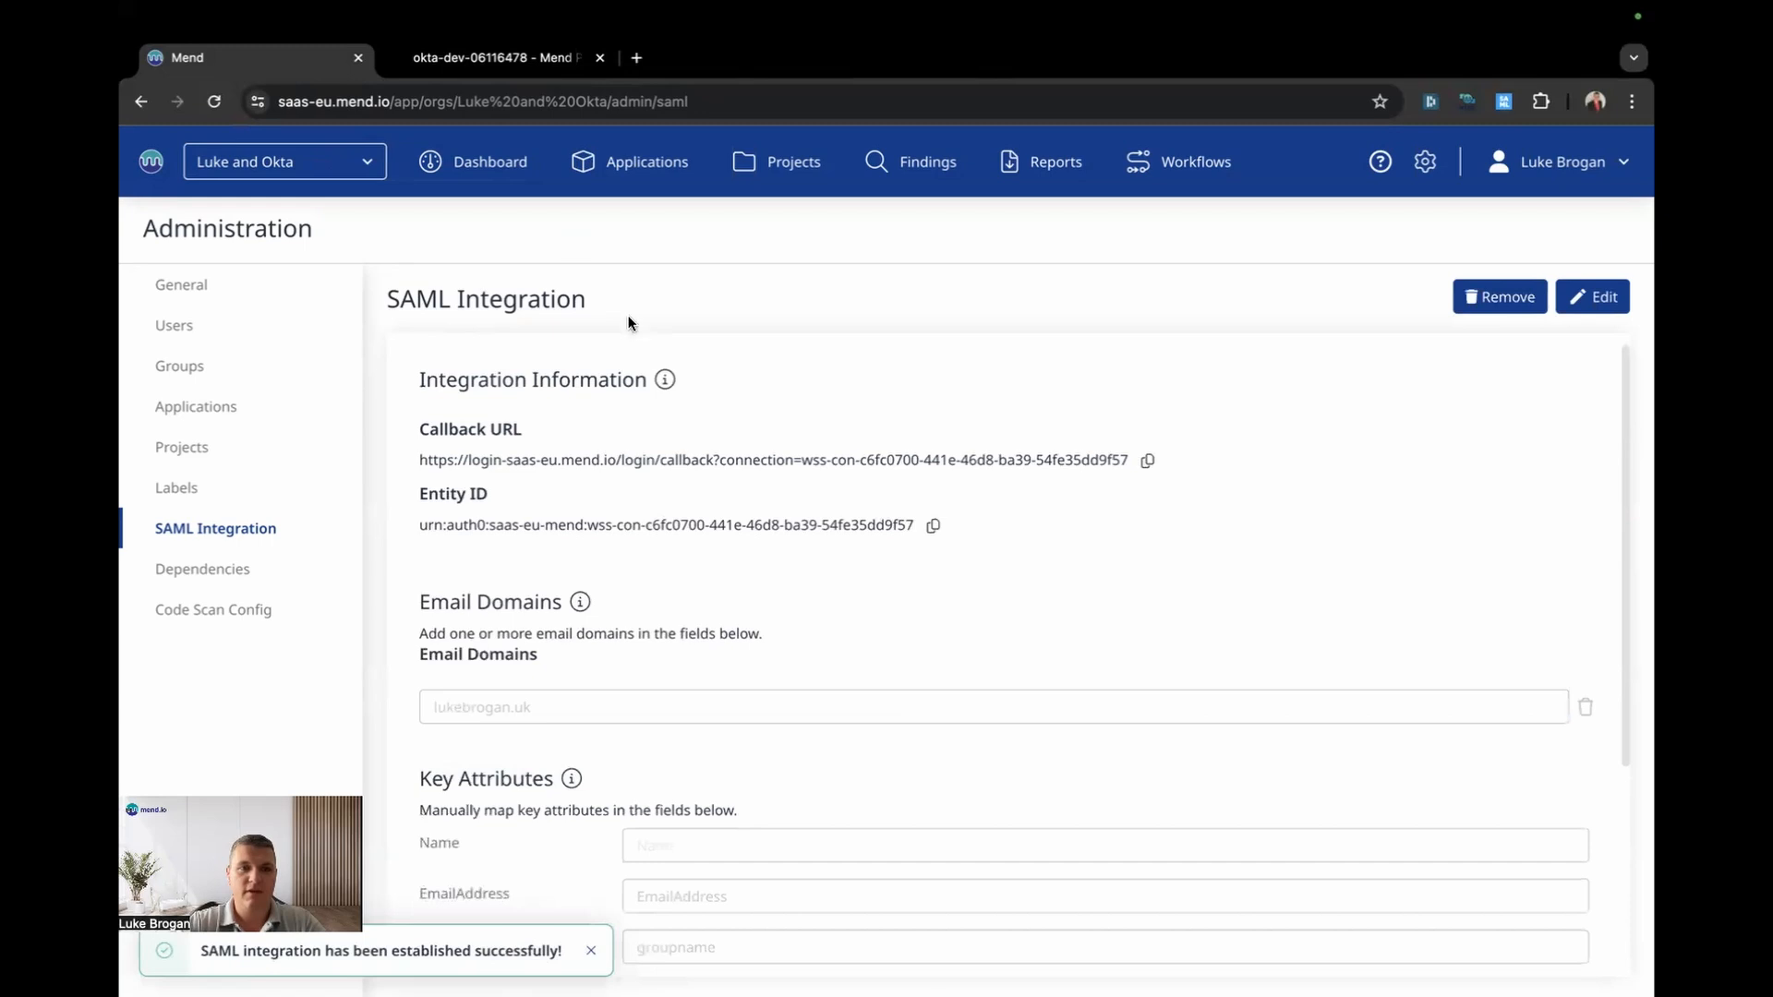
Step: Review Okta's five Directory groups, including Dev-Squad, then open the People list
{"action": "left_click", "coordinate": [552, 66]}
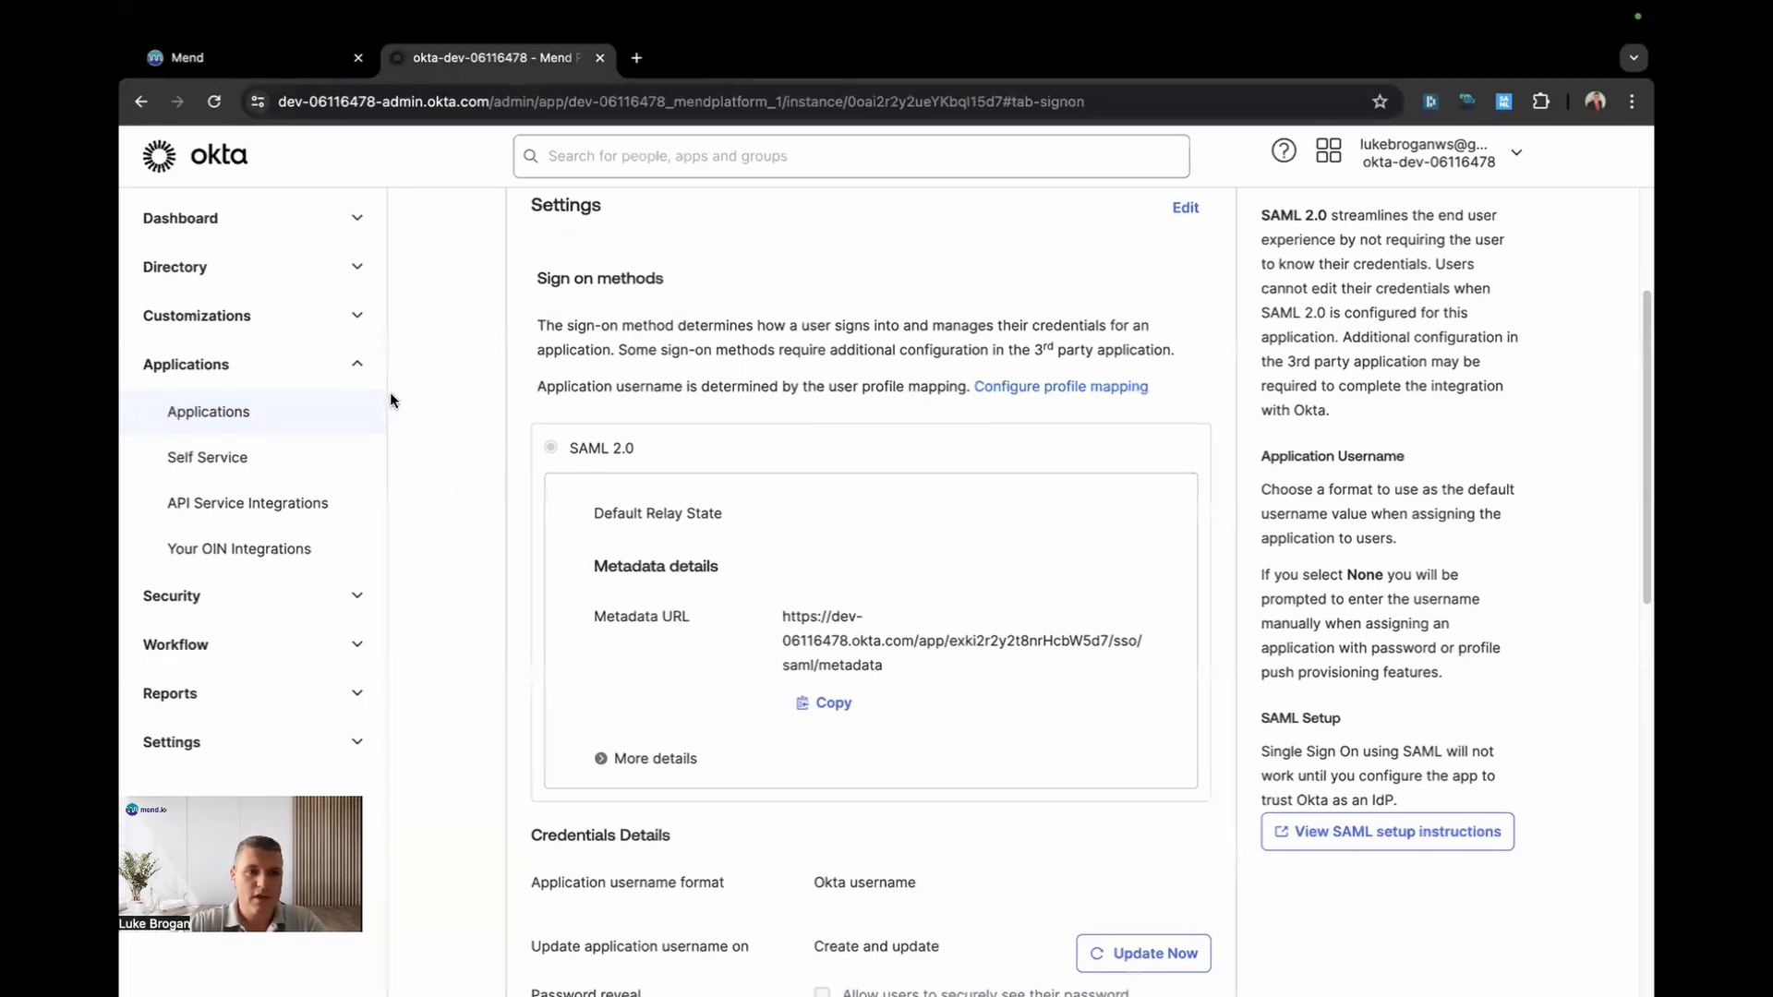
{"action": "left_click", "coordinate": [343, 268]}
{"action": "left_click", "coordinate": [275, 359]}
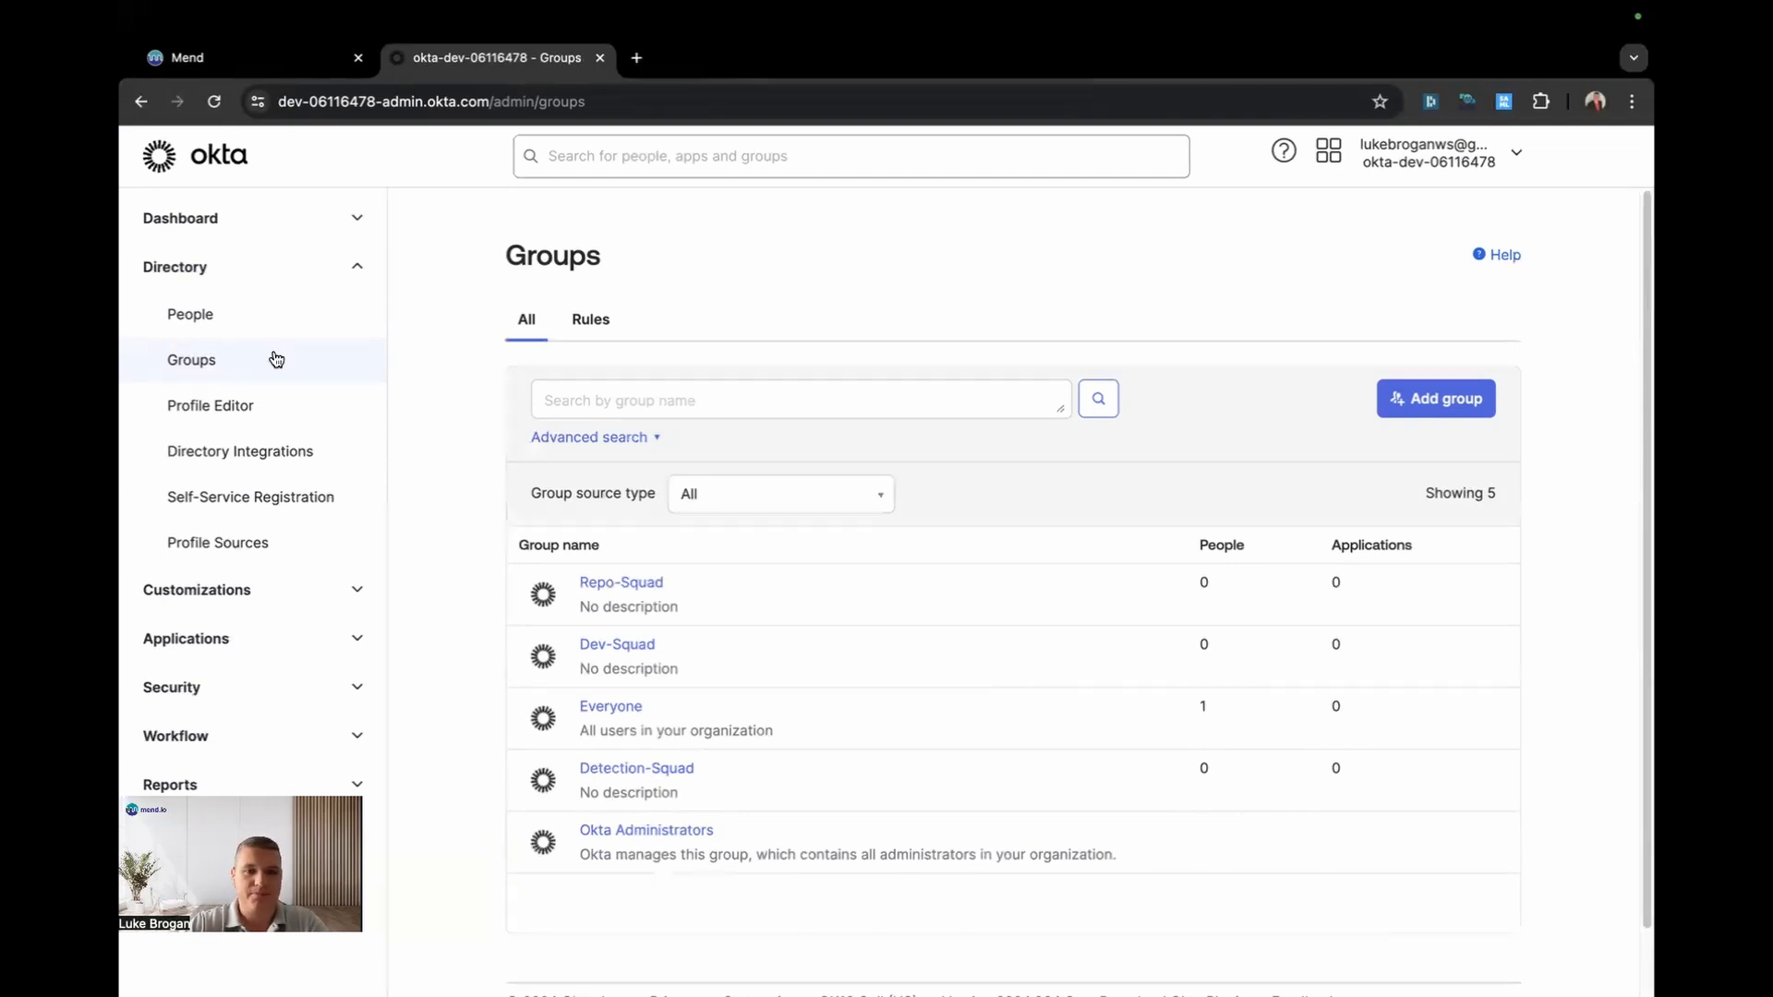
{"action": "left_click", "coordinate": [254, 327]}
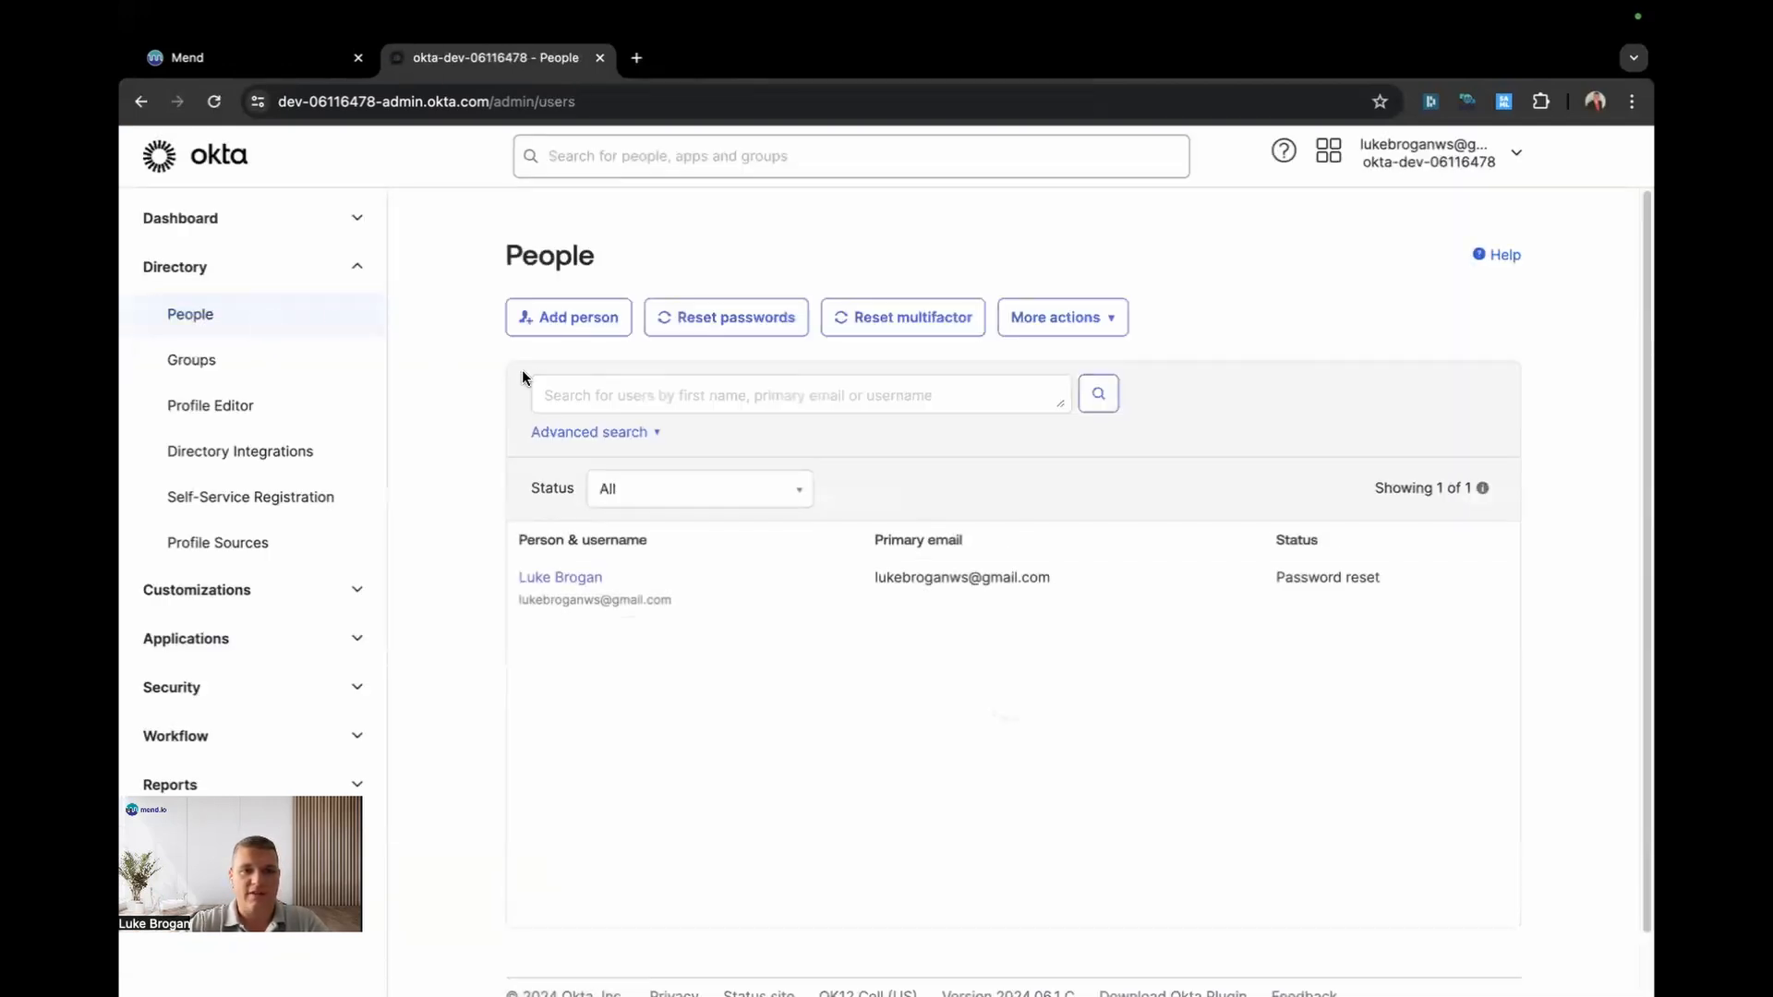
Step: Add a new person, entering their first name, last name and primary email
{"action": "left_click", "coordinate": [600, 321]}
{"action": "left_click", "coordinate": [917, 388]}
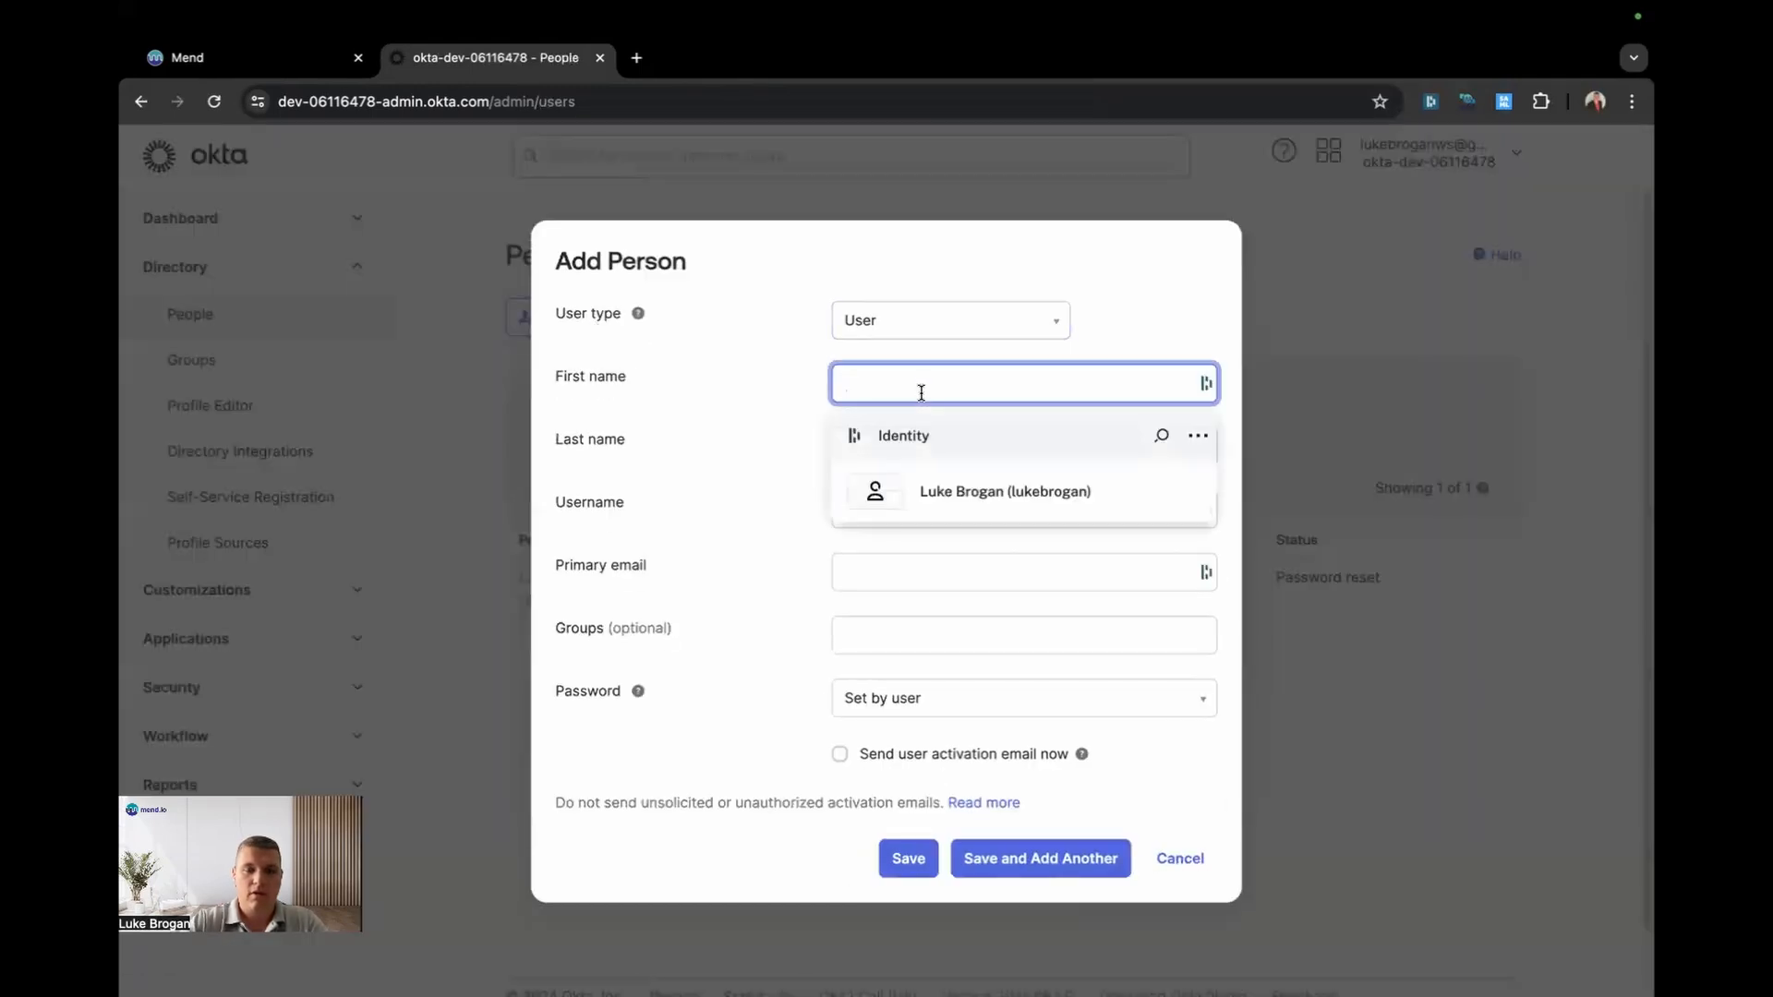
{"action": "key", "text": "Tab"}
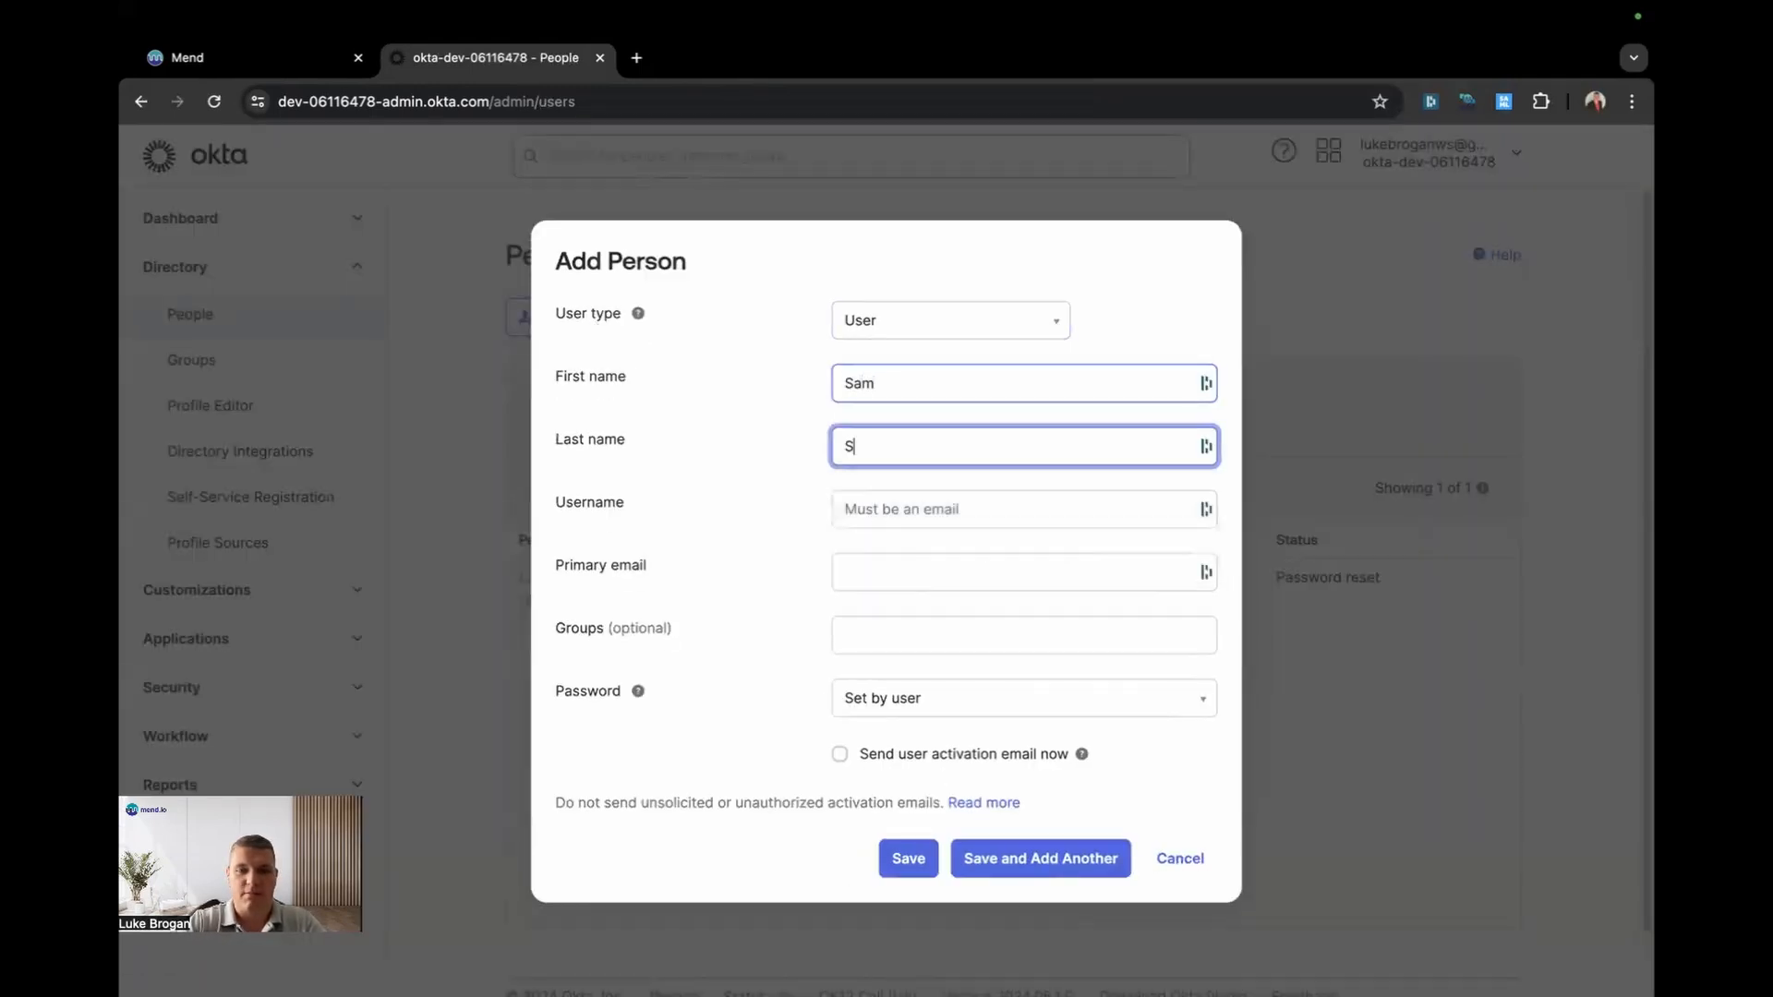
{"action": "left_click", "coordinate": [905, 568]}
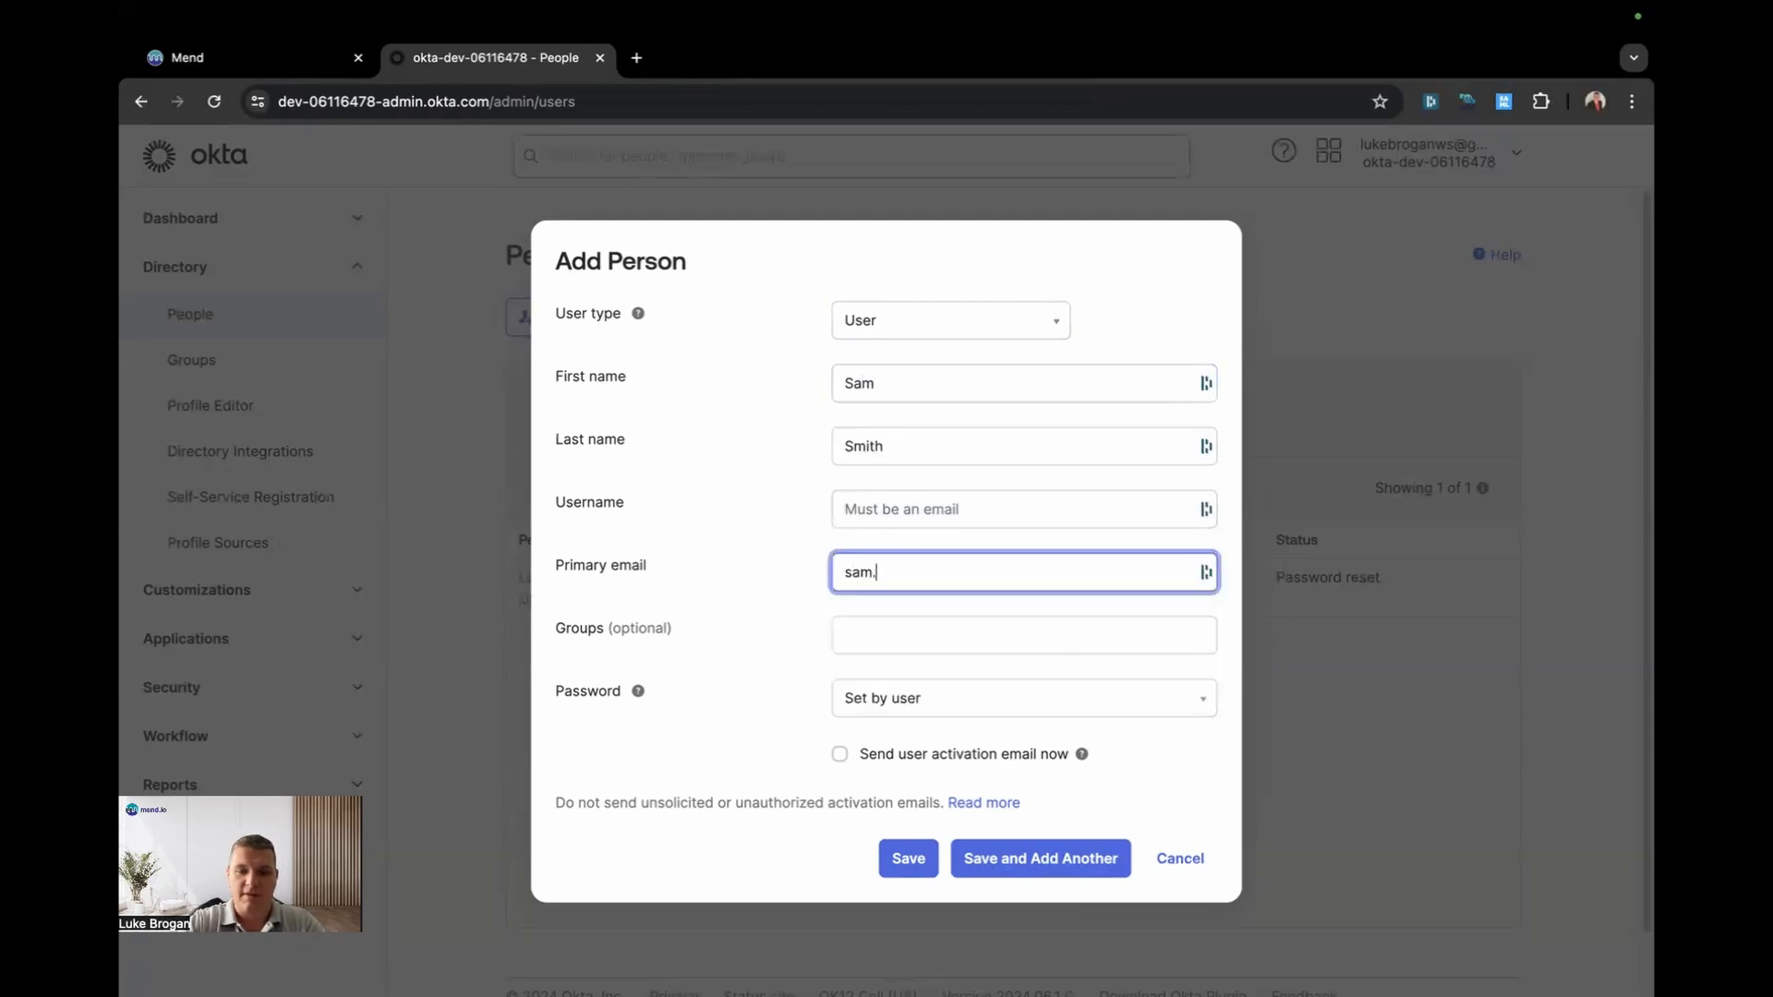
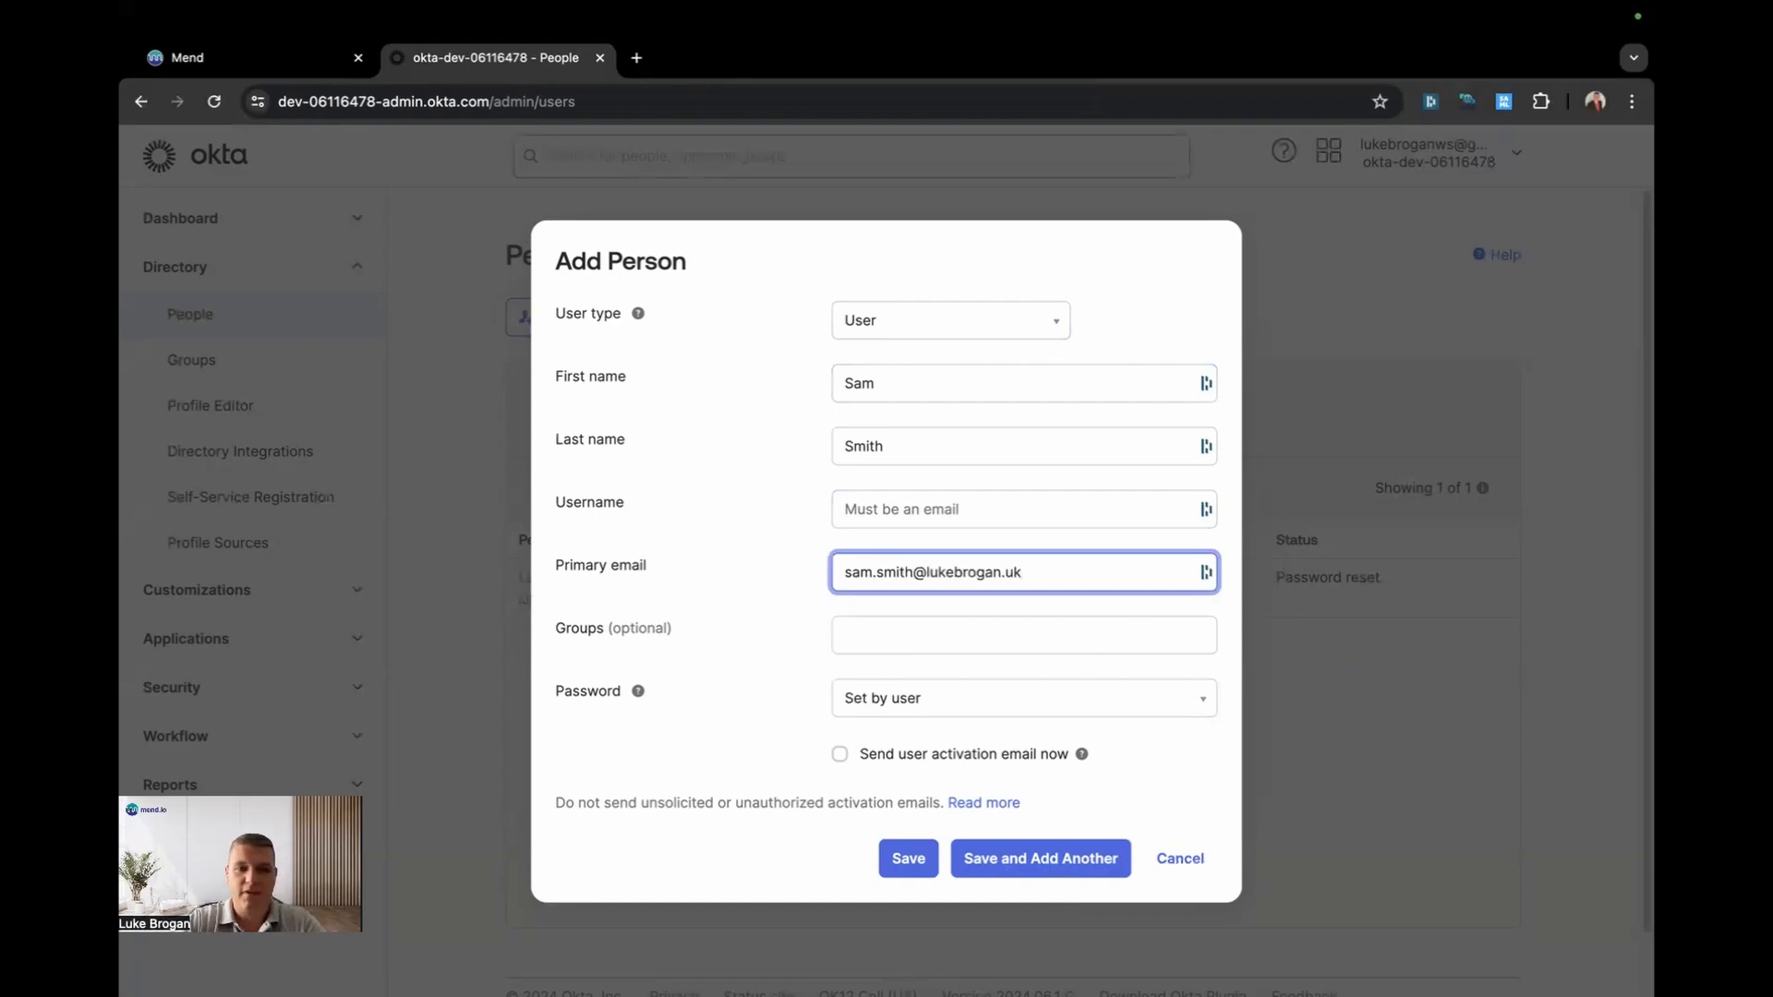
Step: Assign the new person to the Dev-Squad group
{"action": "left_click", "coordinate": [891, 635]}
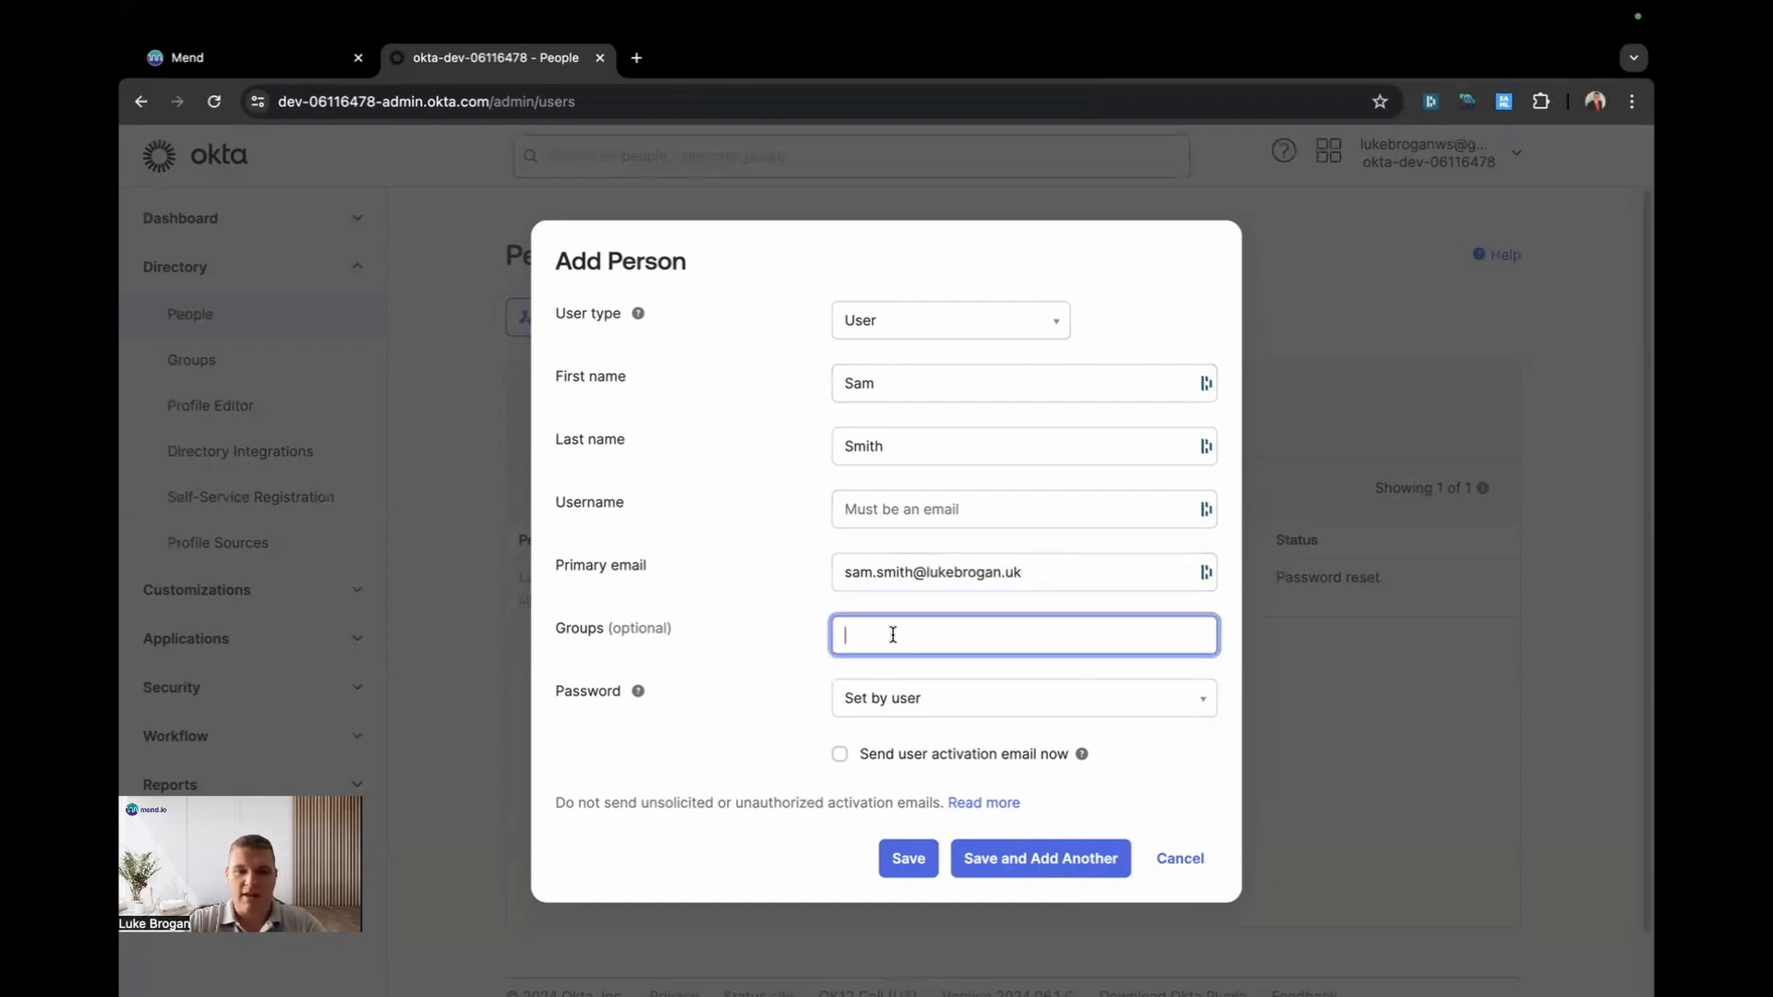
{"action": "type", "text": "squad"}
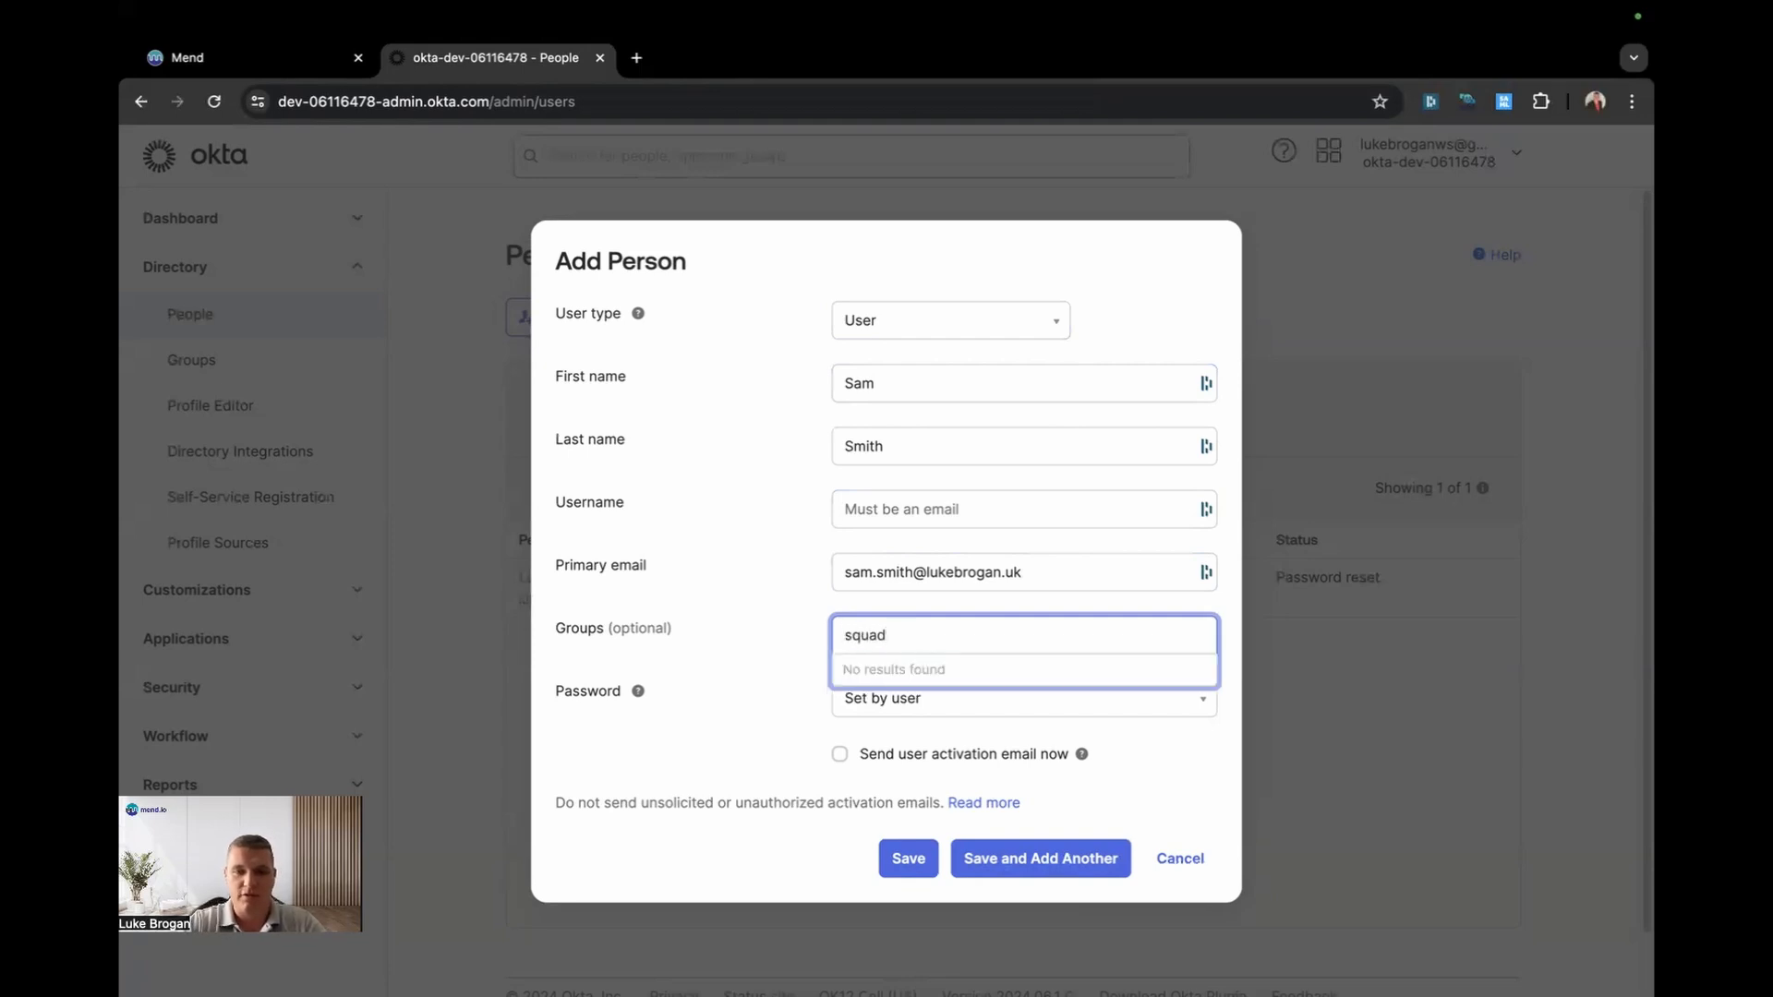
{"action": "key", "text": "super+a"}
{"action": "type", "text": "dev"}
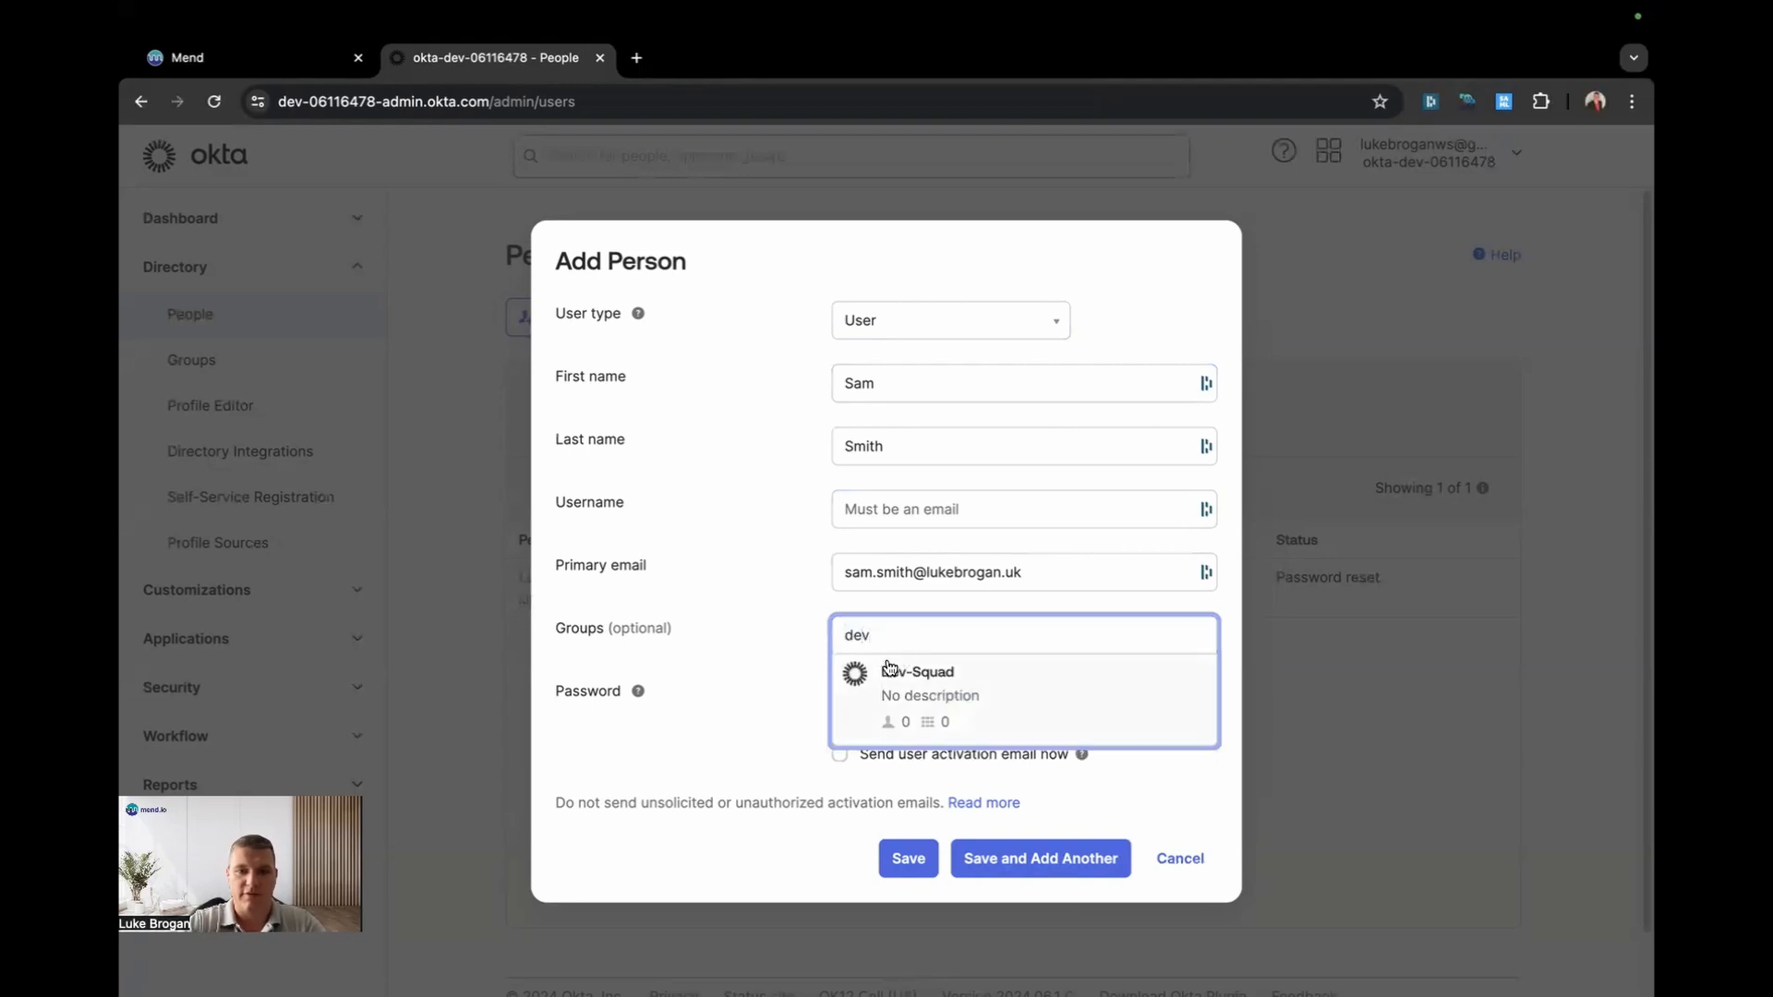
{"action": "left_click", "coordinate": [922, 677]}
Step: Give the person an admin-set password with no change required at first login, and save
{"action": "left_click", "coordinate": [928, 703]}
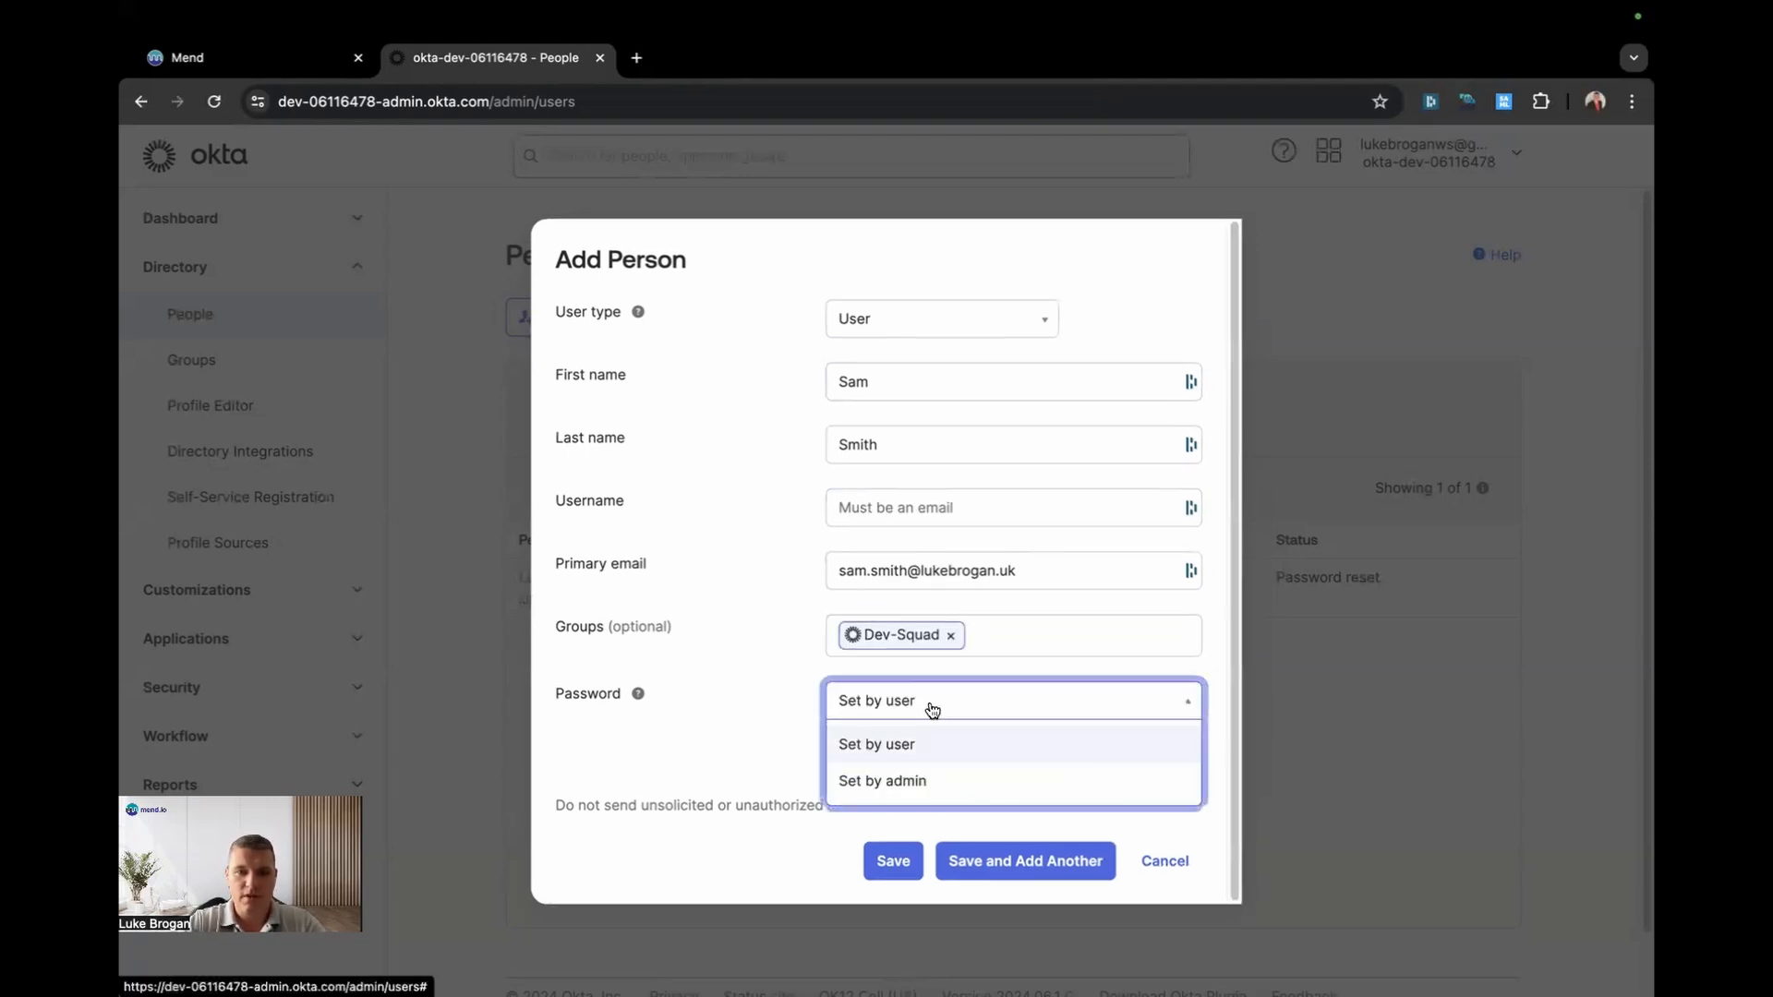
{"action": "left_click", "coordinate": [935, 780]}
{"action": "left_click", "coordinate": [929, 783]}
{"action": "left_click", "coordinate": [905, 731]}
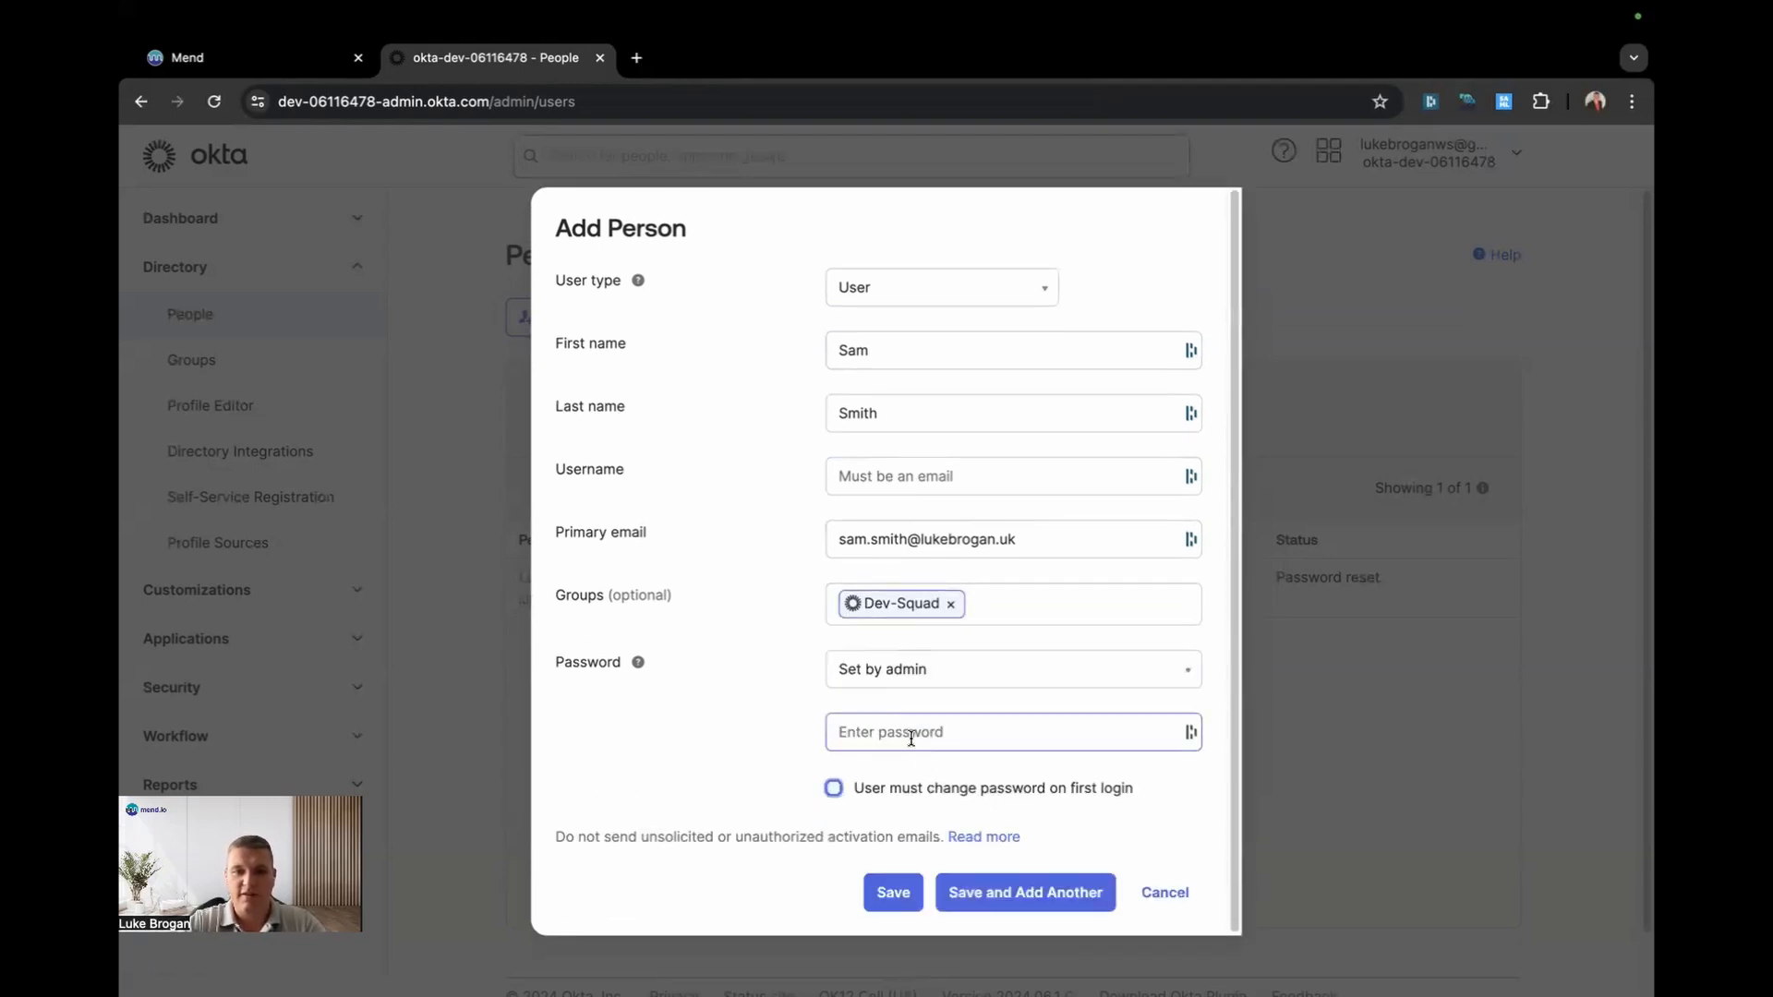
{"action": "type", "text": "•••••••••••"}
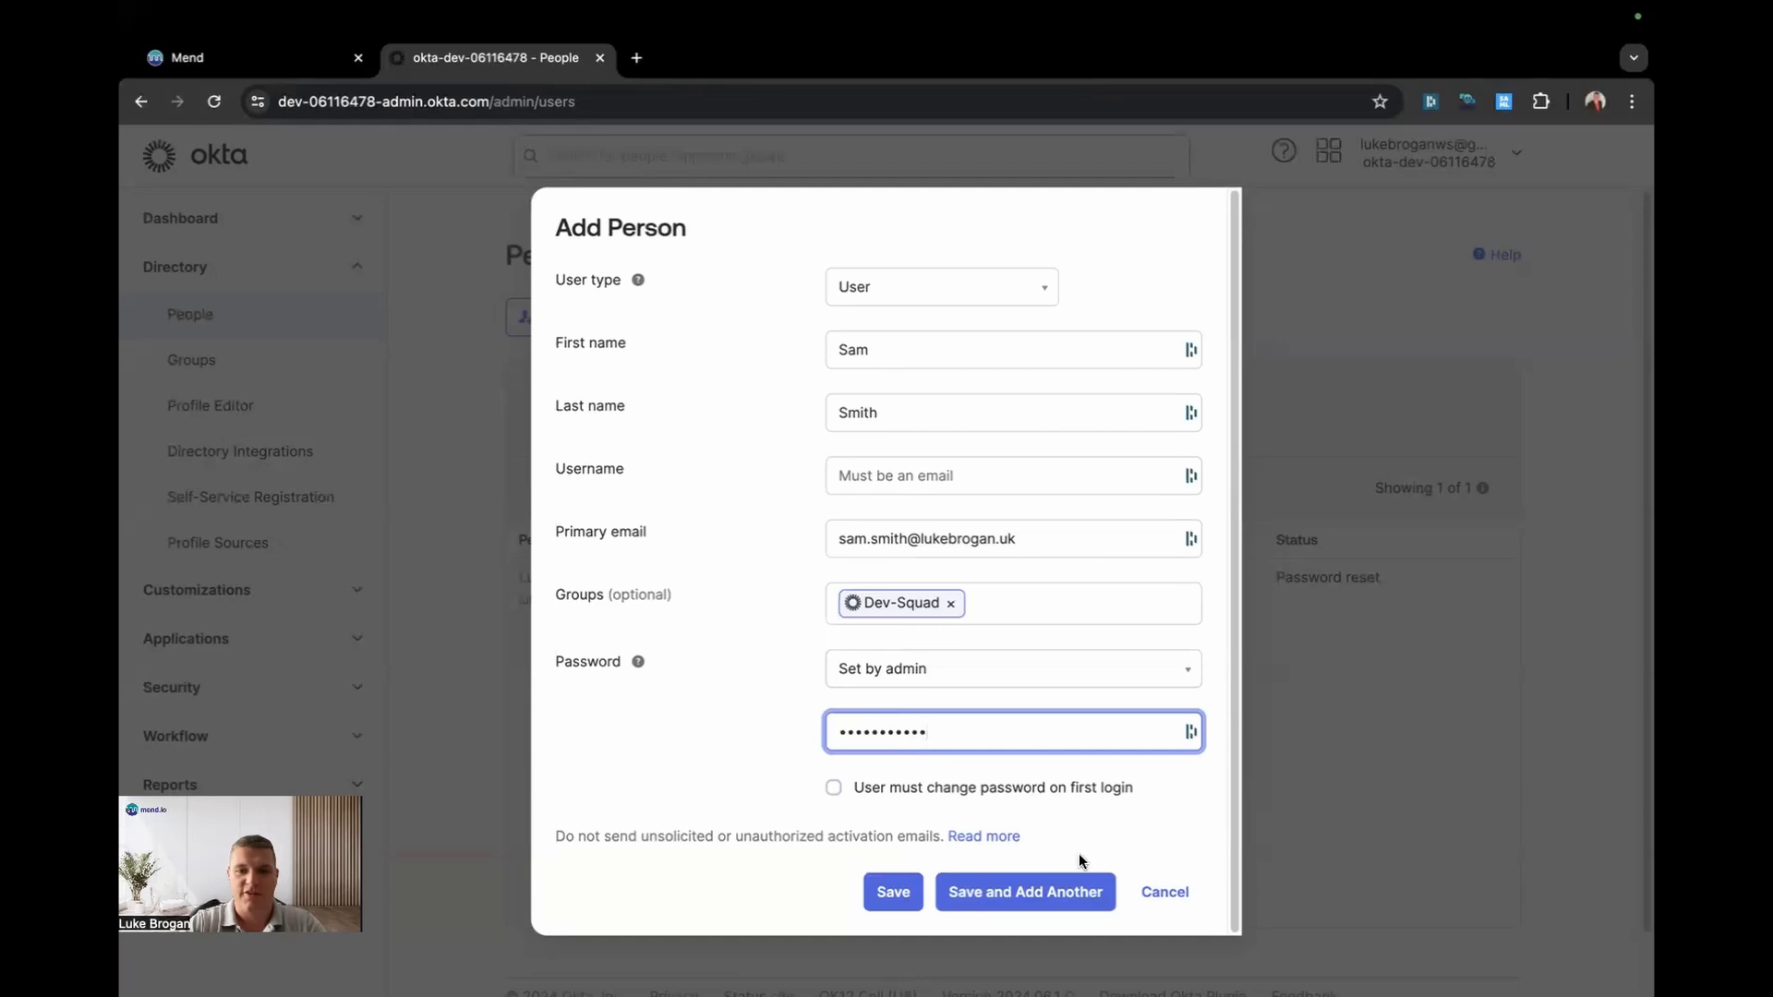
{"action": "left_click", "coordinate": [893, 892]}
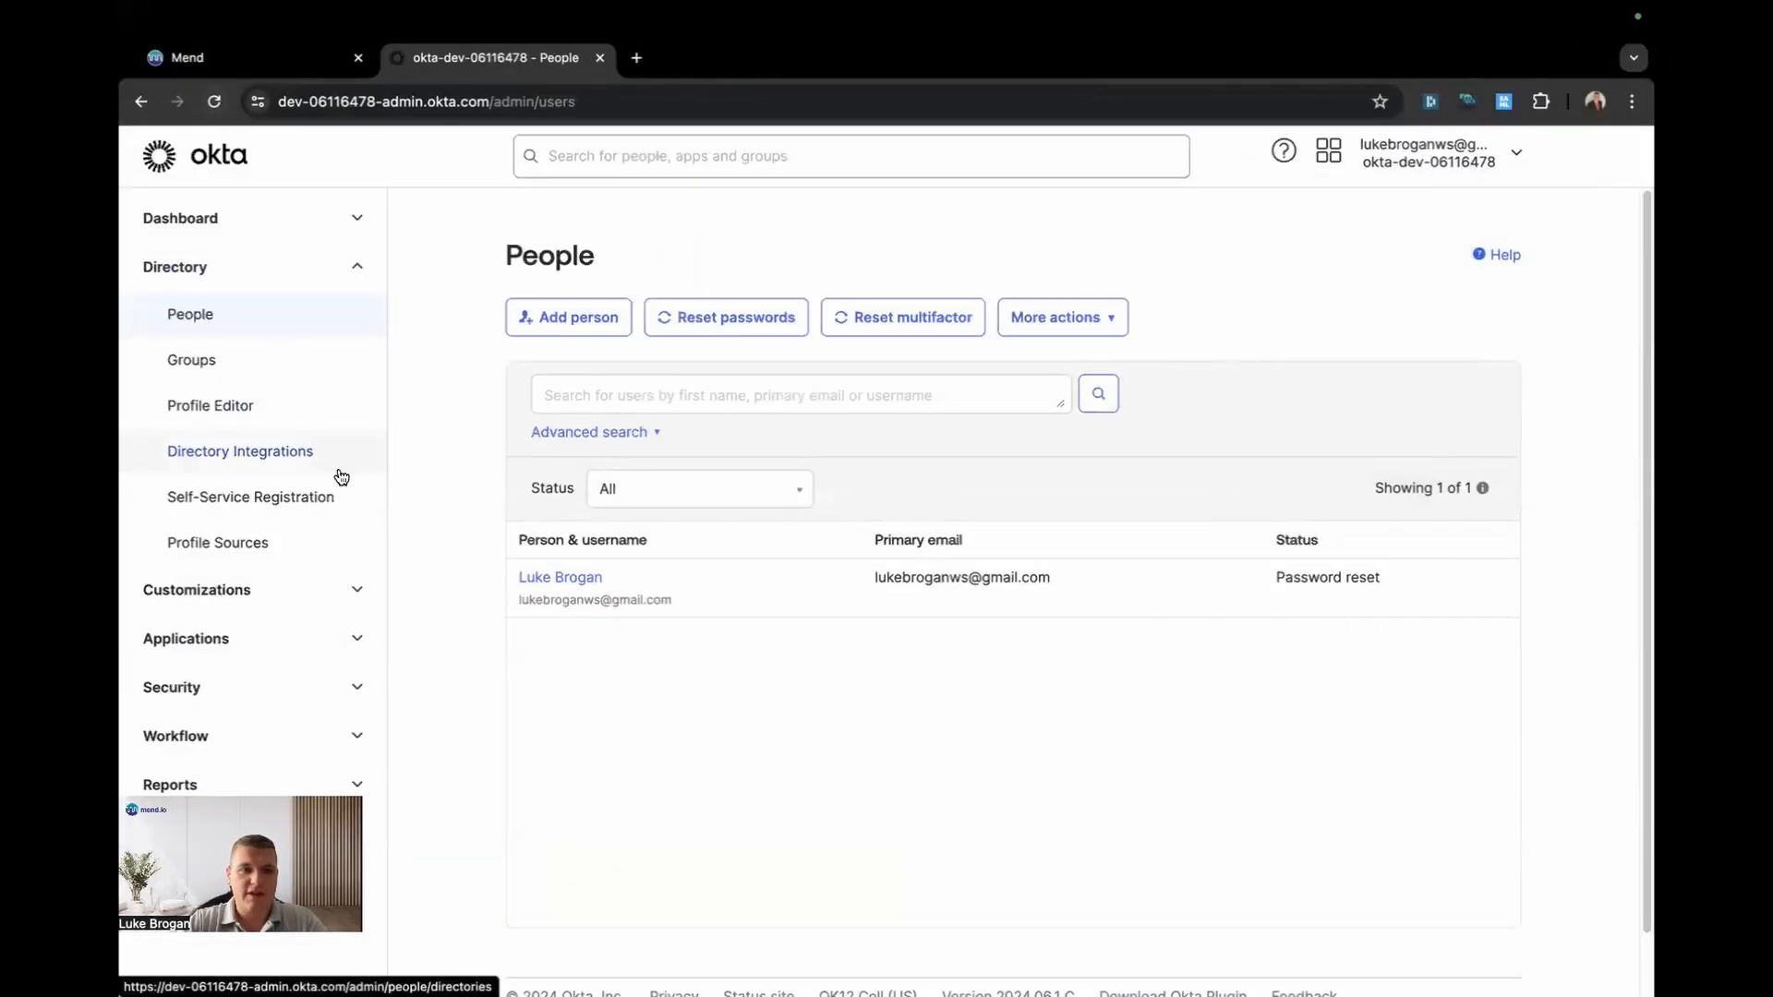
Step: Open the Mend Platform app's Assignments, filtered to groups
{"action": "left_click", "coordinate": [331, 631]}
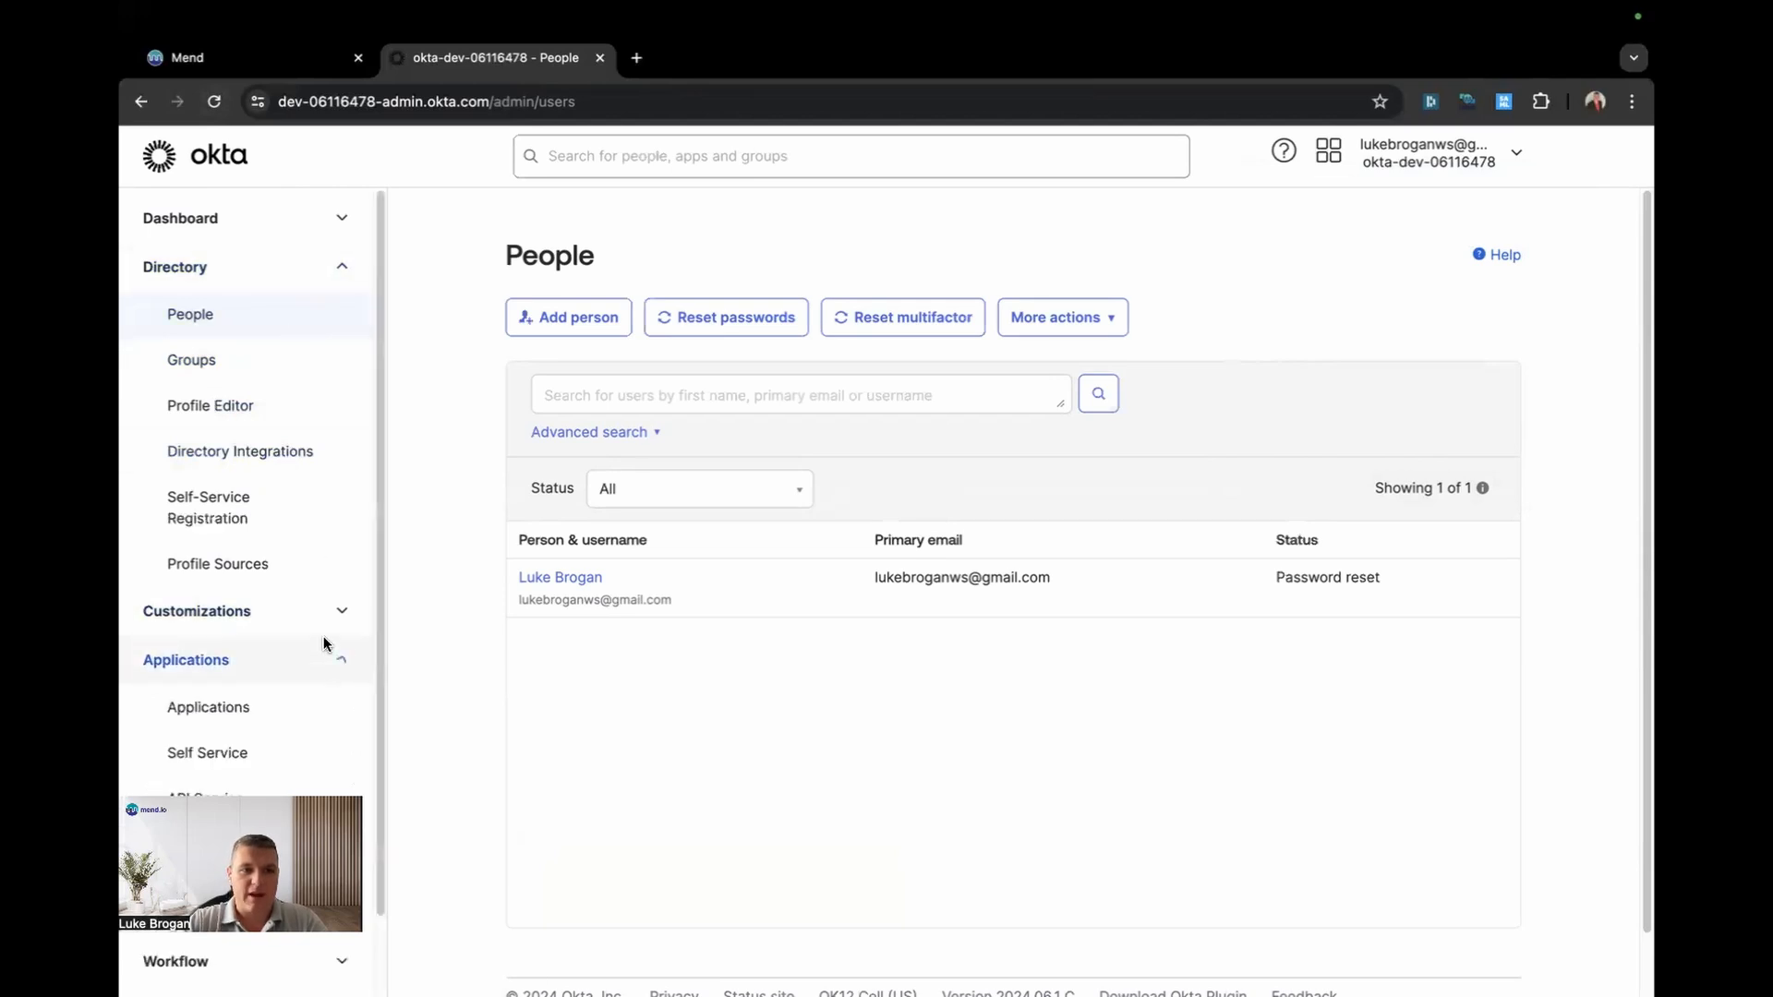
{"action": "left_click", "coordinate": [285, 704]}
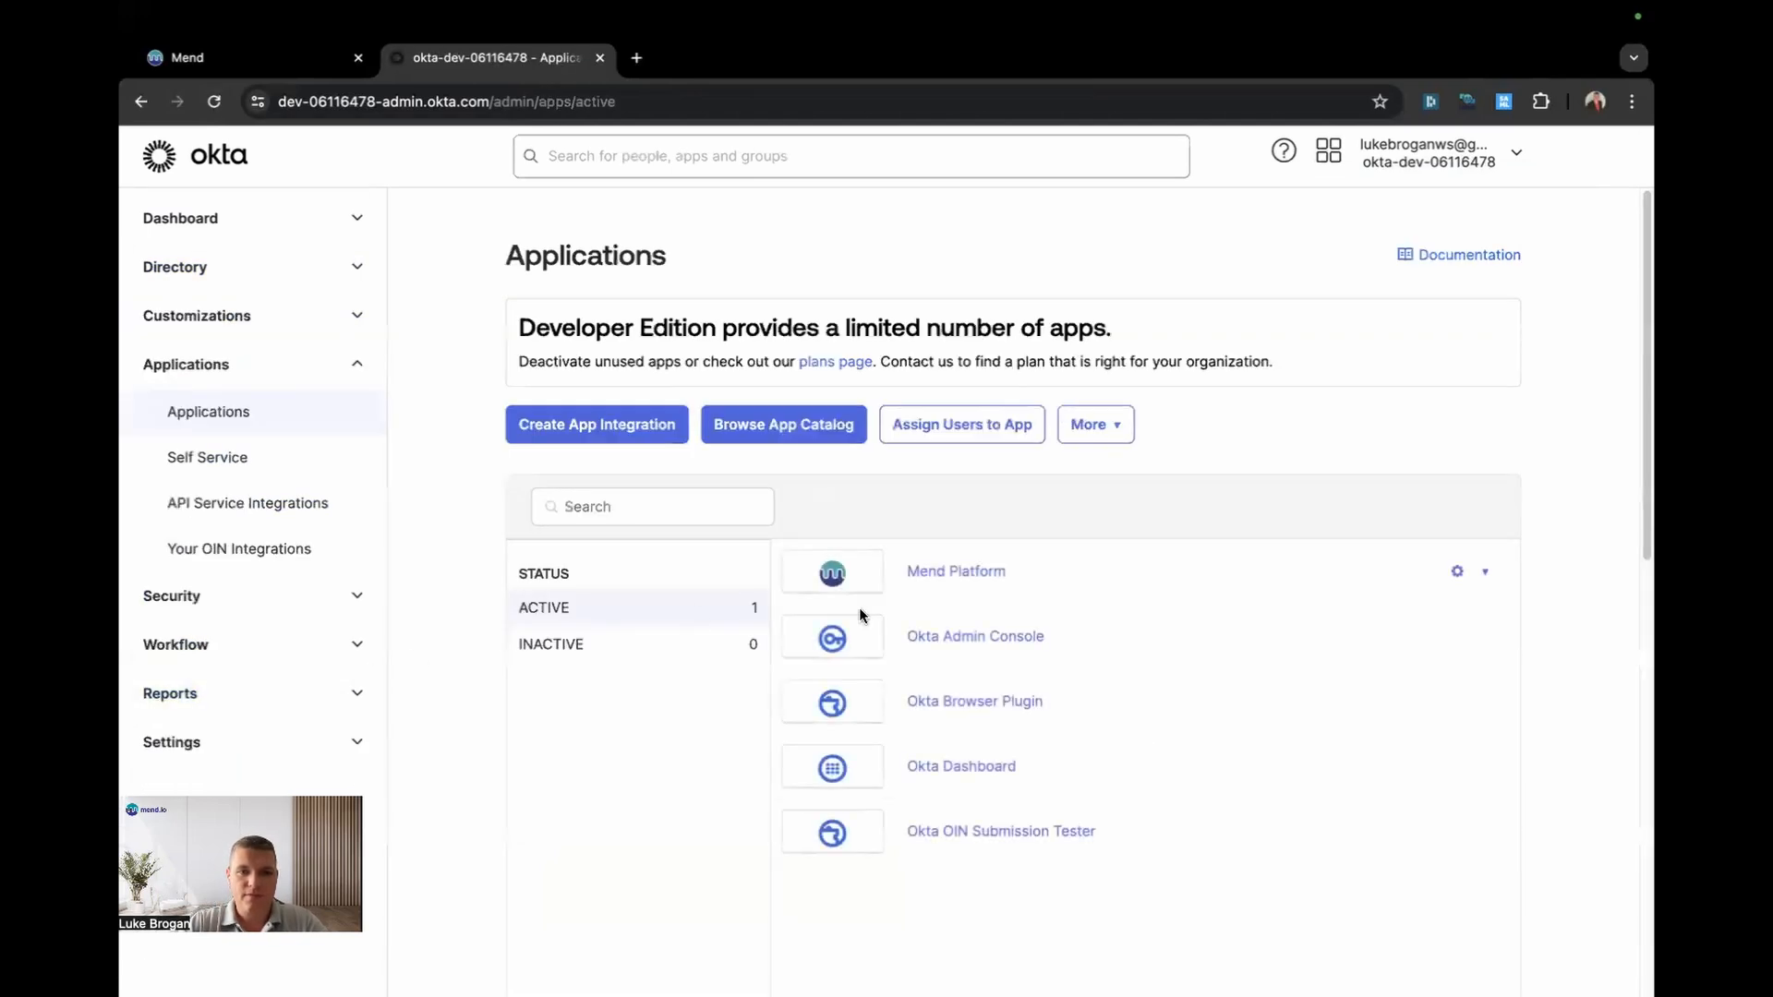
{"action": "left_click", "coordinate": [961, 571]}
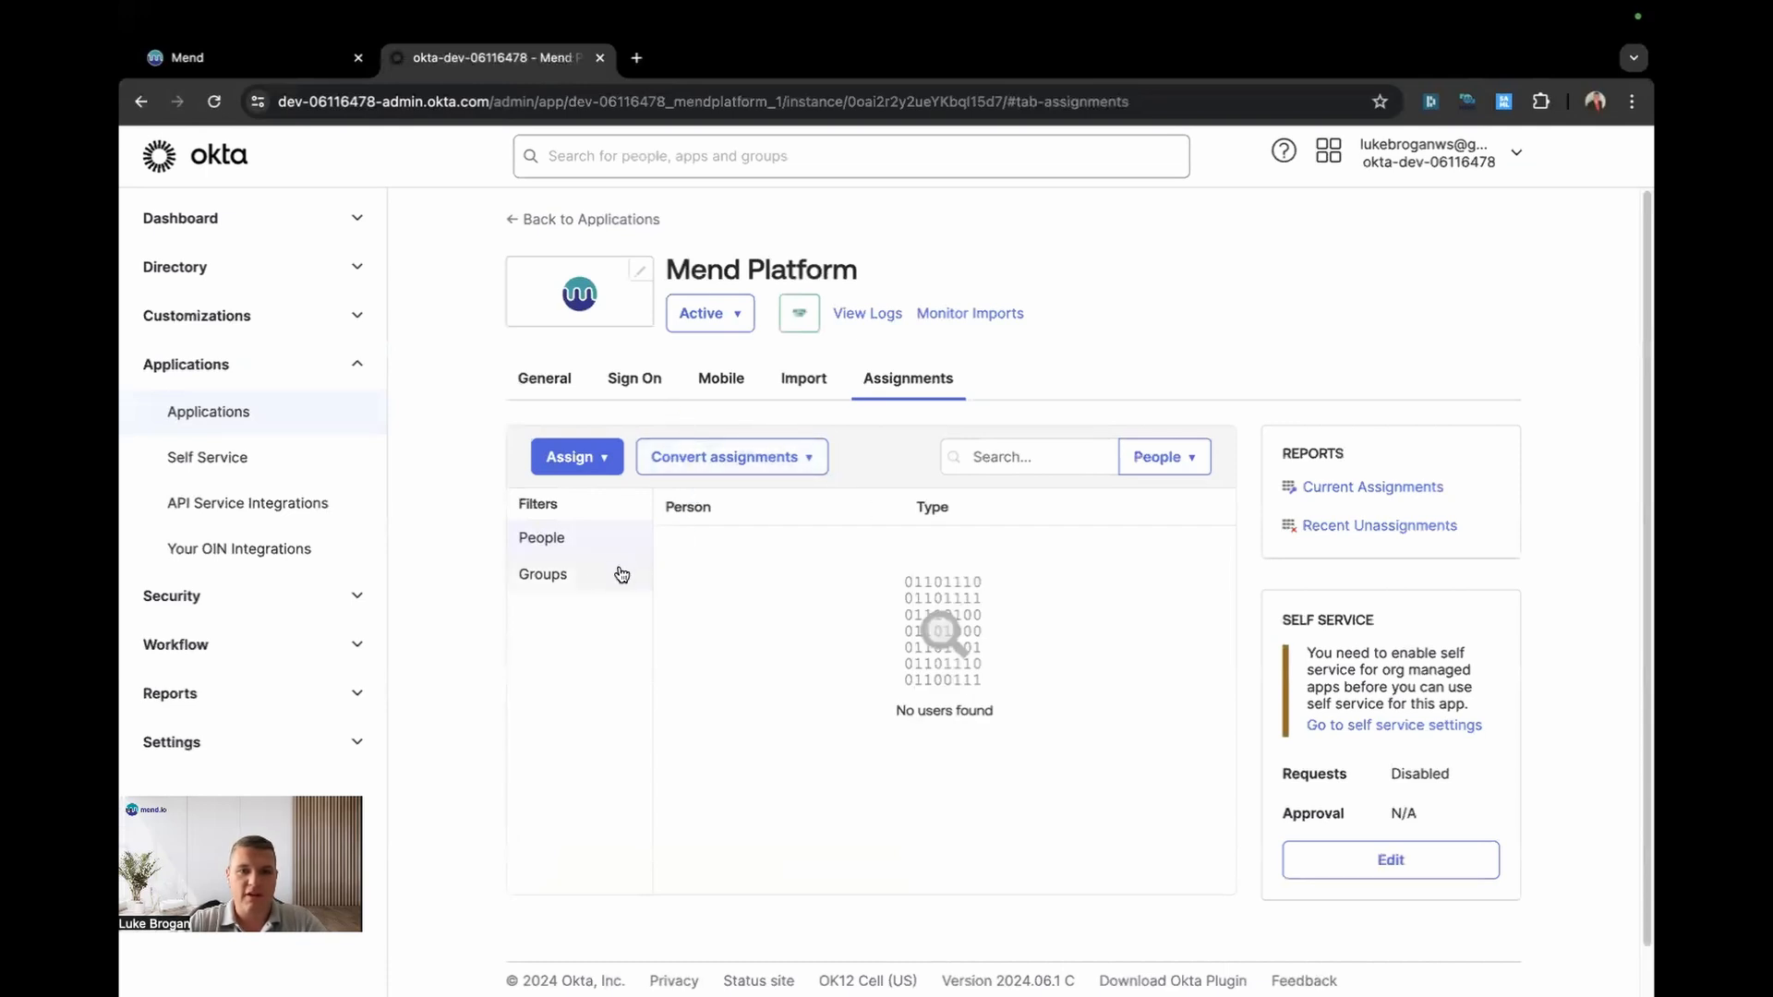
{"action": "left_click", "coordinate": [588, 577]}
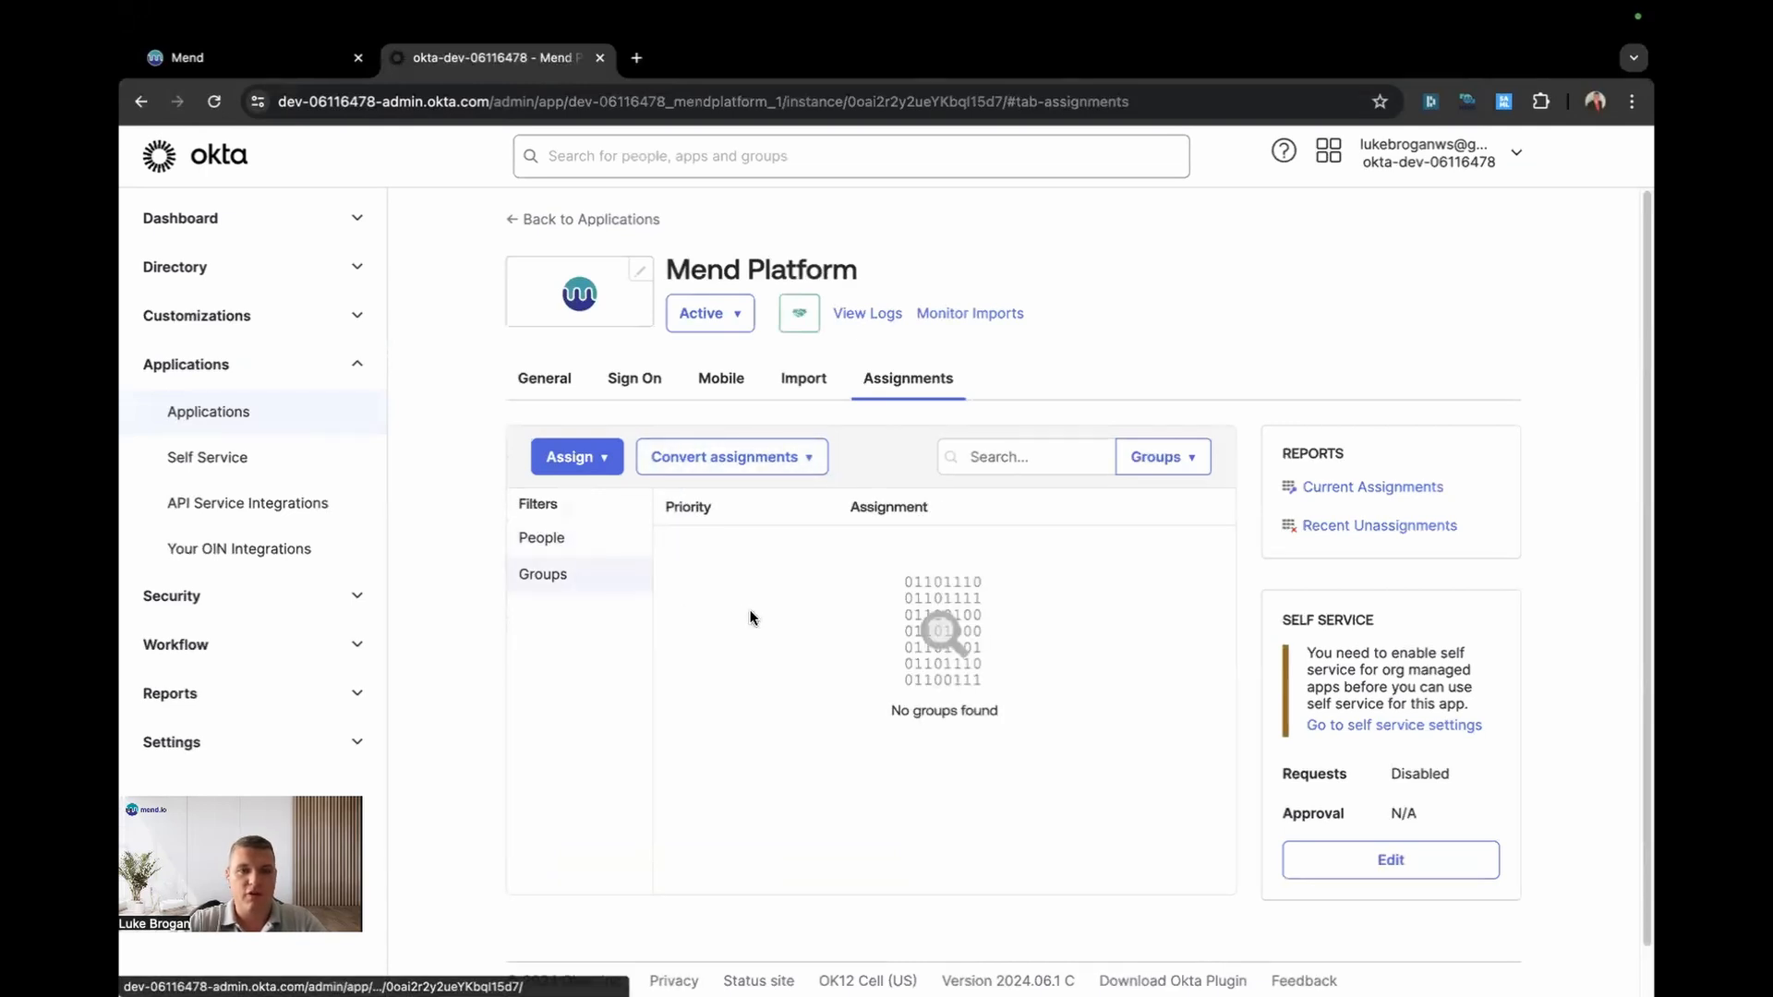
Step: Assign Mend Platform to the squad groups, including Detection-Squad and Dev-Squad, then check assigned people
{"action": "left_click", "coordinate": [582, 453]}
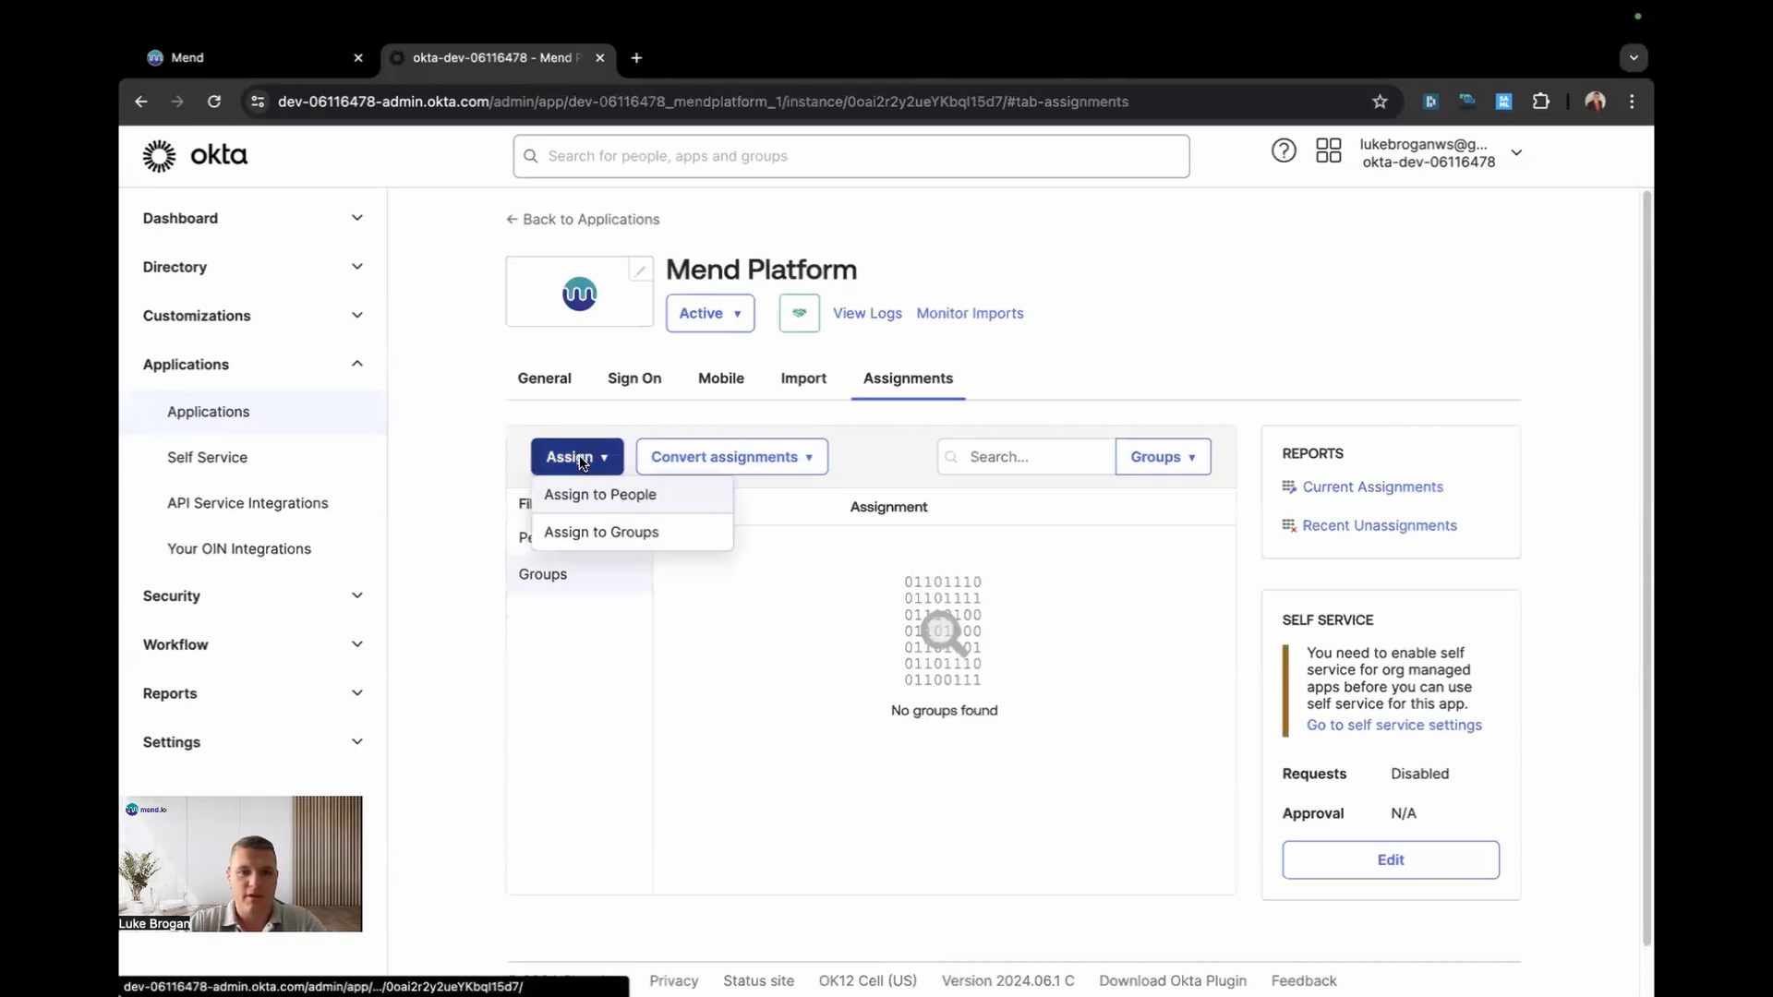
{"action": "left_click", "coordinate": [625, 528]}
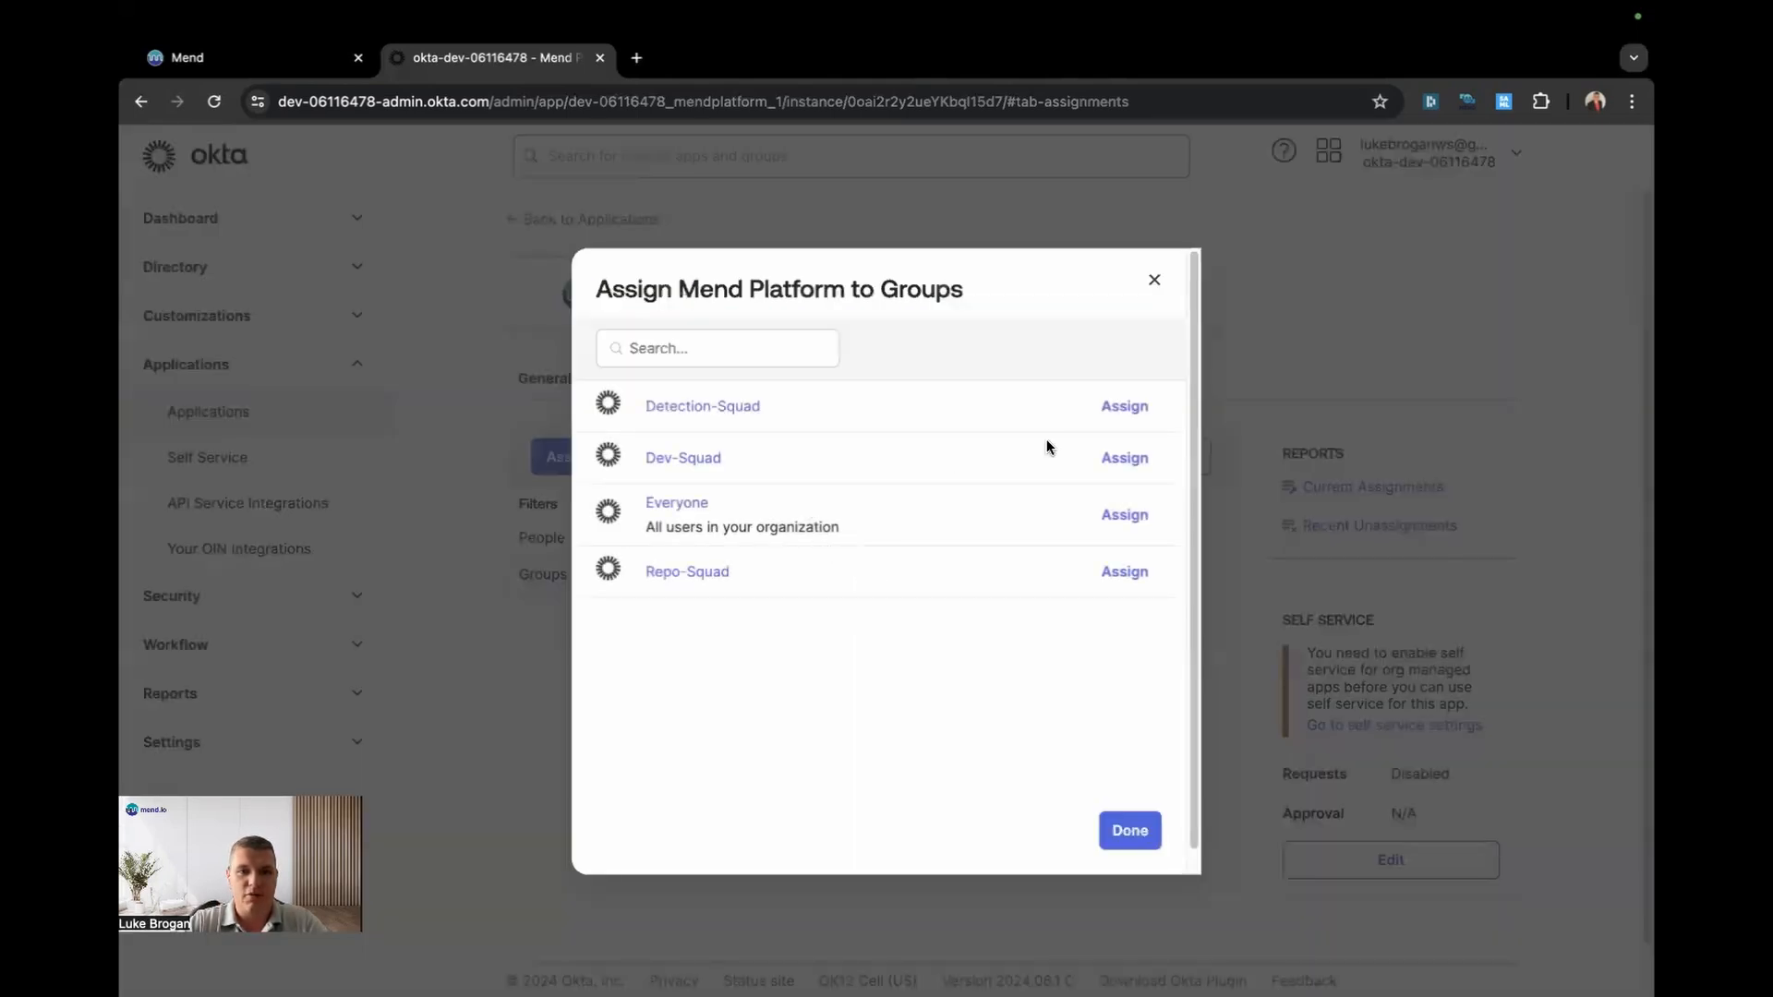
{"action": "left_click", "coordinate": [1126, 407]}
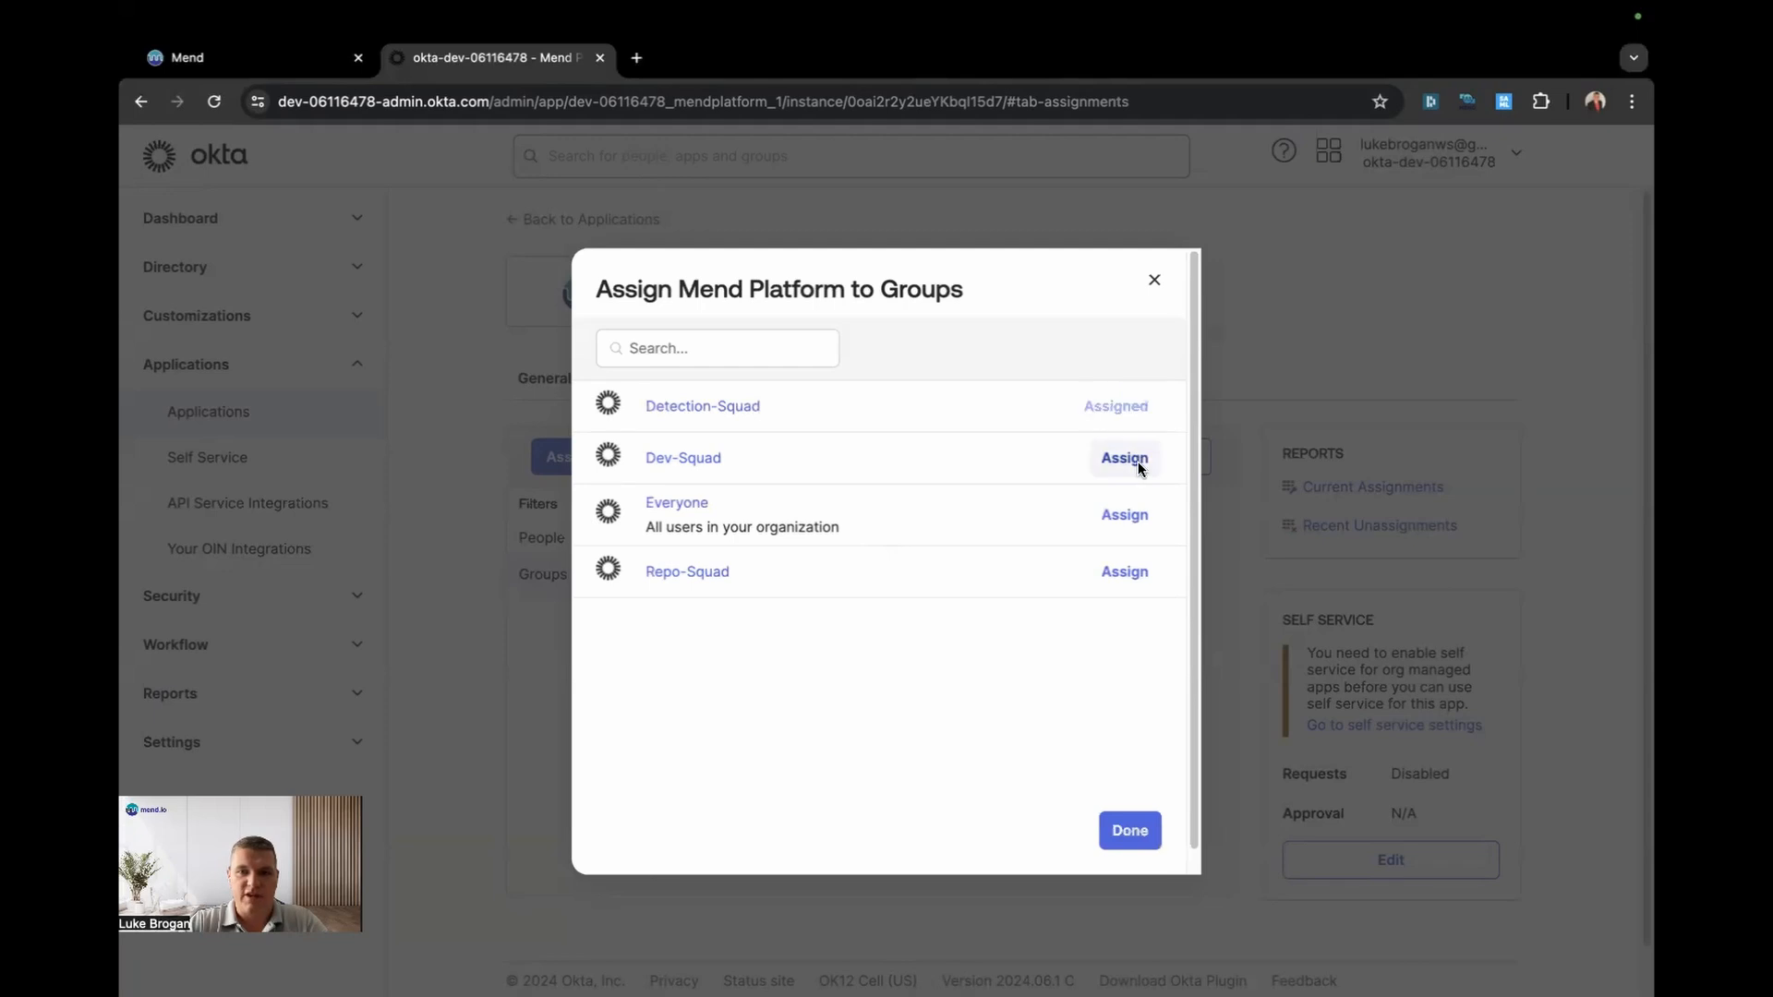
{"action": "left_click", "coordinate": [1135, 466]}
{"action": "left_click", "coordinate": [1130, 831]}
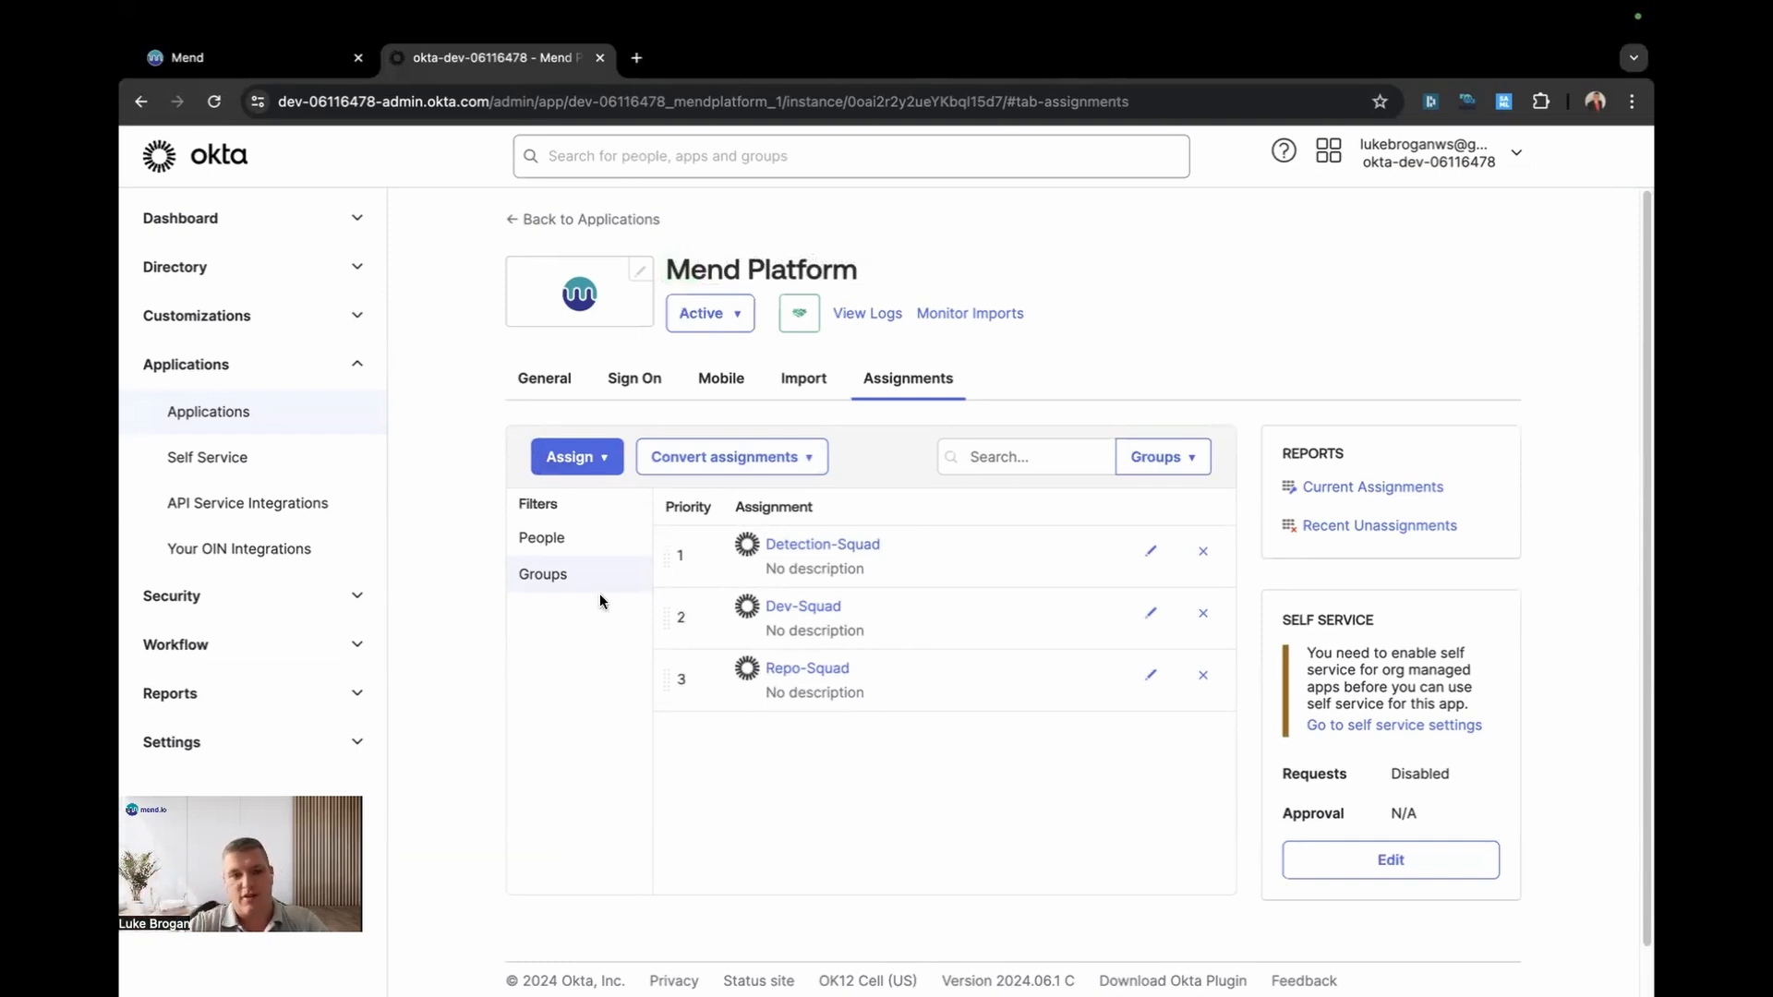
{"action": "left_click", "coordinate": [563, 551]}
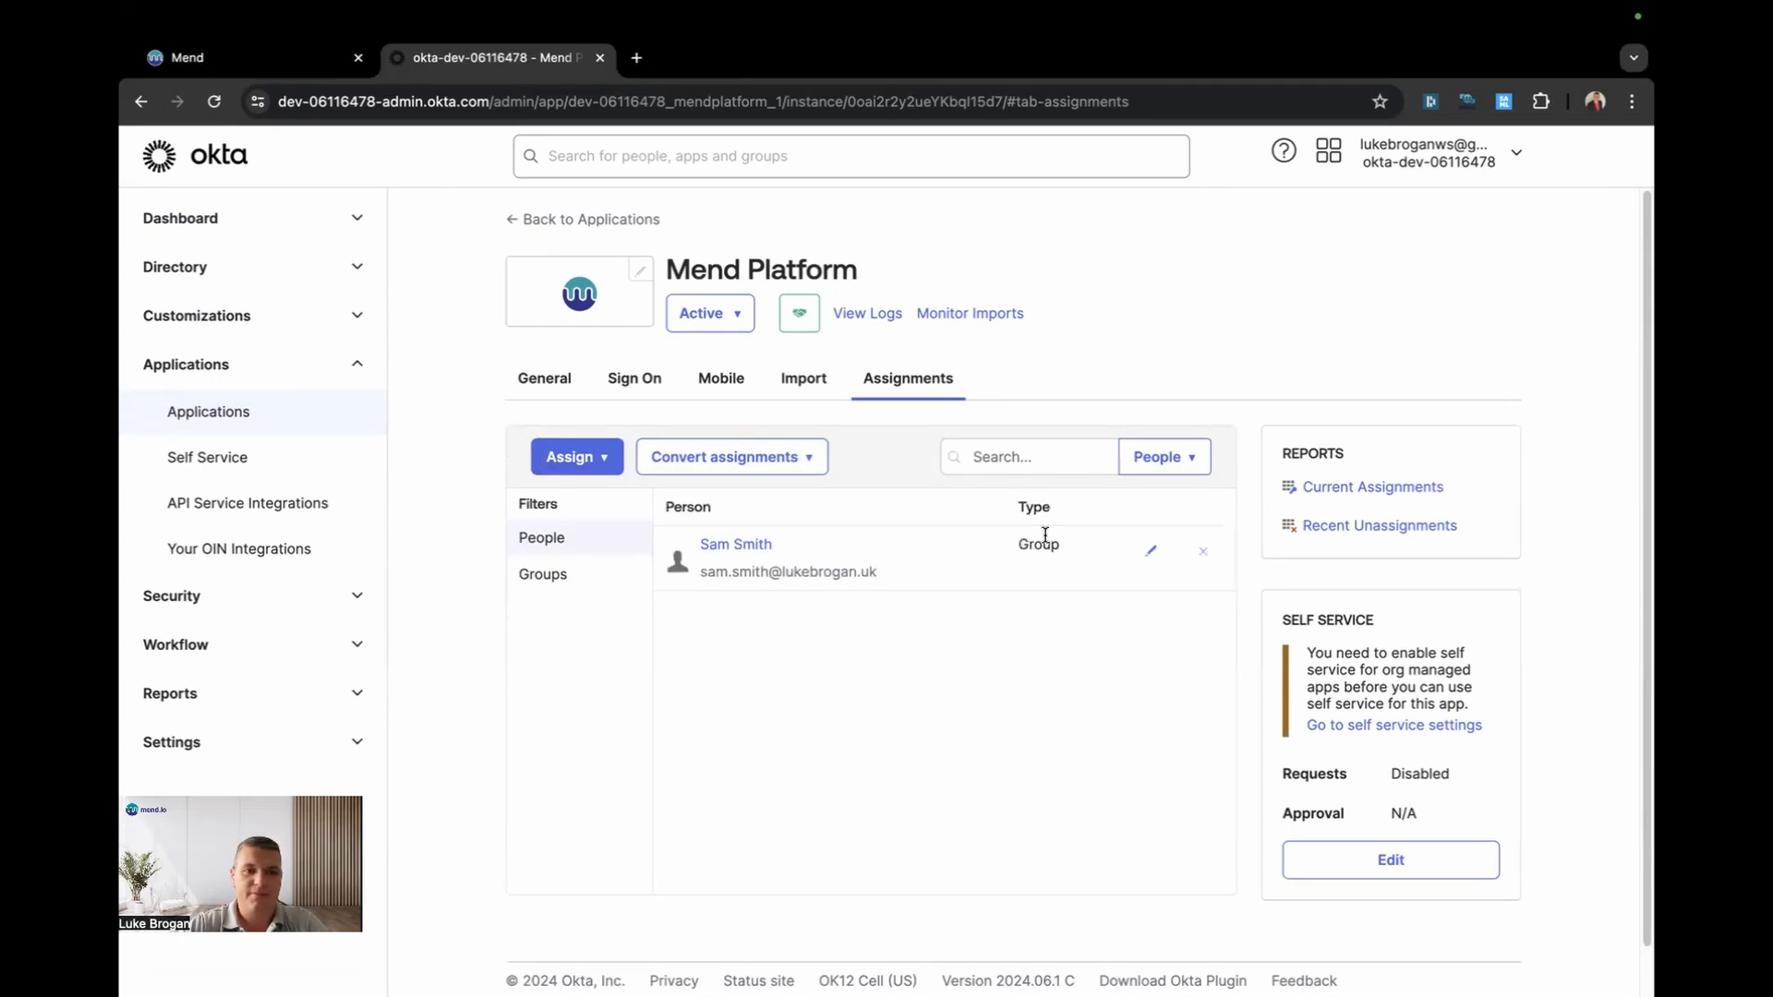
Step: Review the Factor Enrollment policies under Security > Multifactor in Okta
{"action": "left_click", "coordinate": [360, 599]}
{"action": "scroll", "coordinate": [317, 567], "scroll_direction": "down", "scroll_amount": 3}
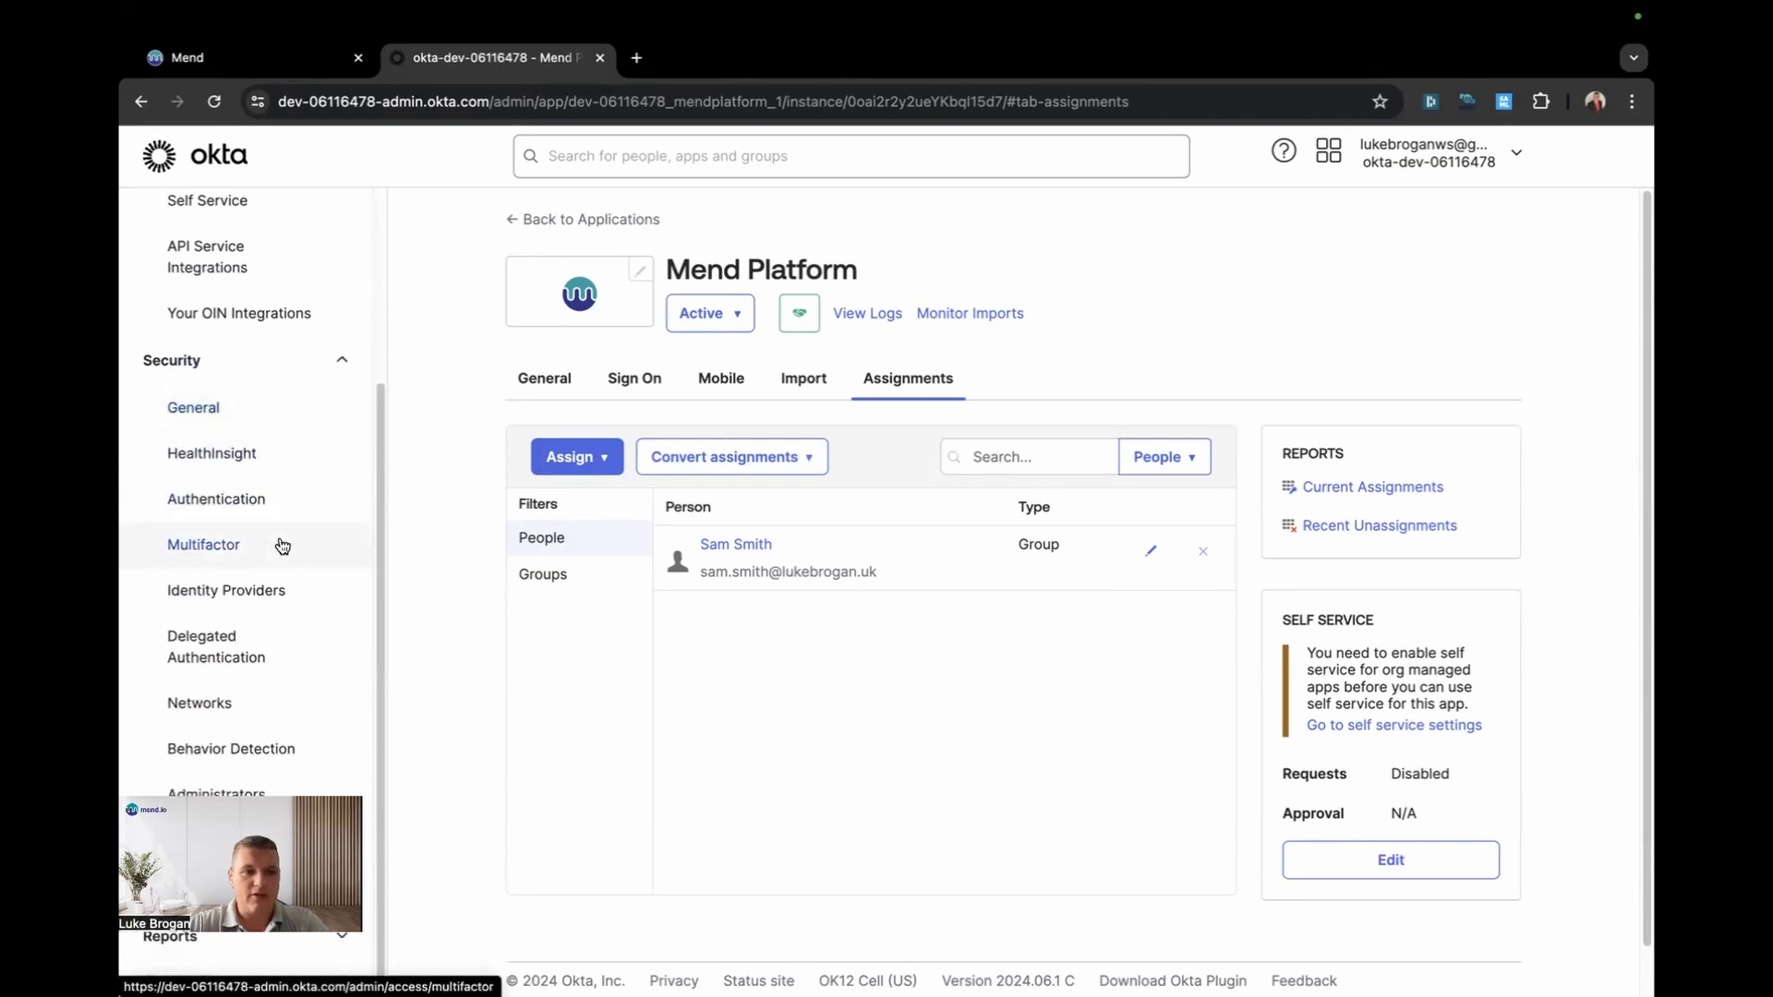
{"action": "left_click", "coordinate": [281, 545]}
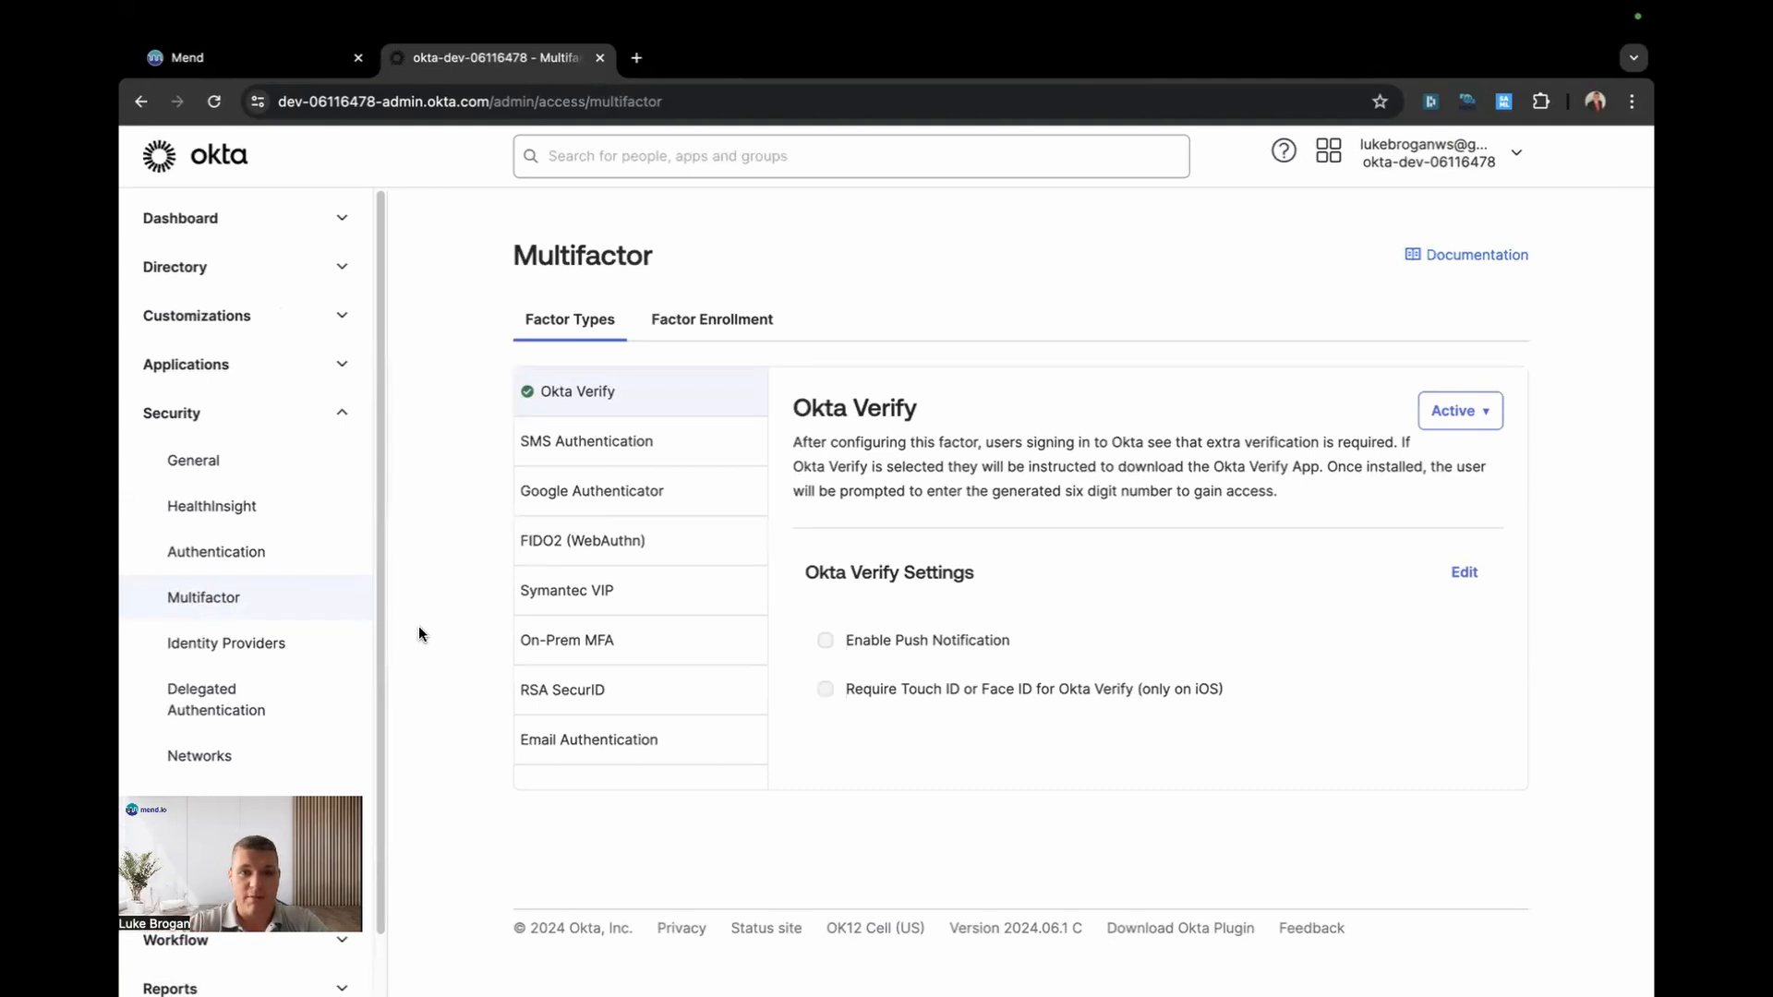
{"action": "left_click", "coordinate": [697, 321]}
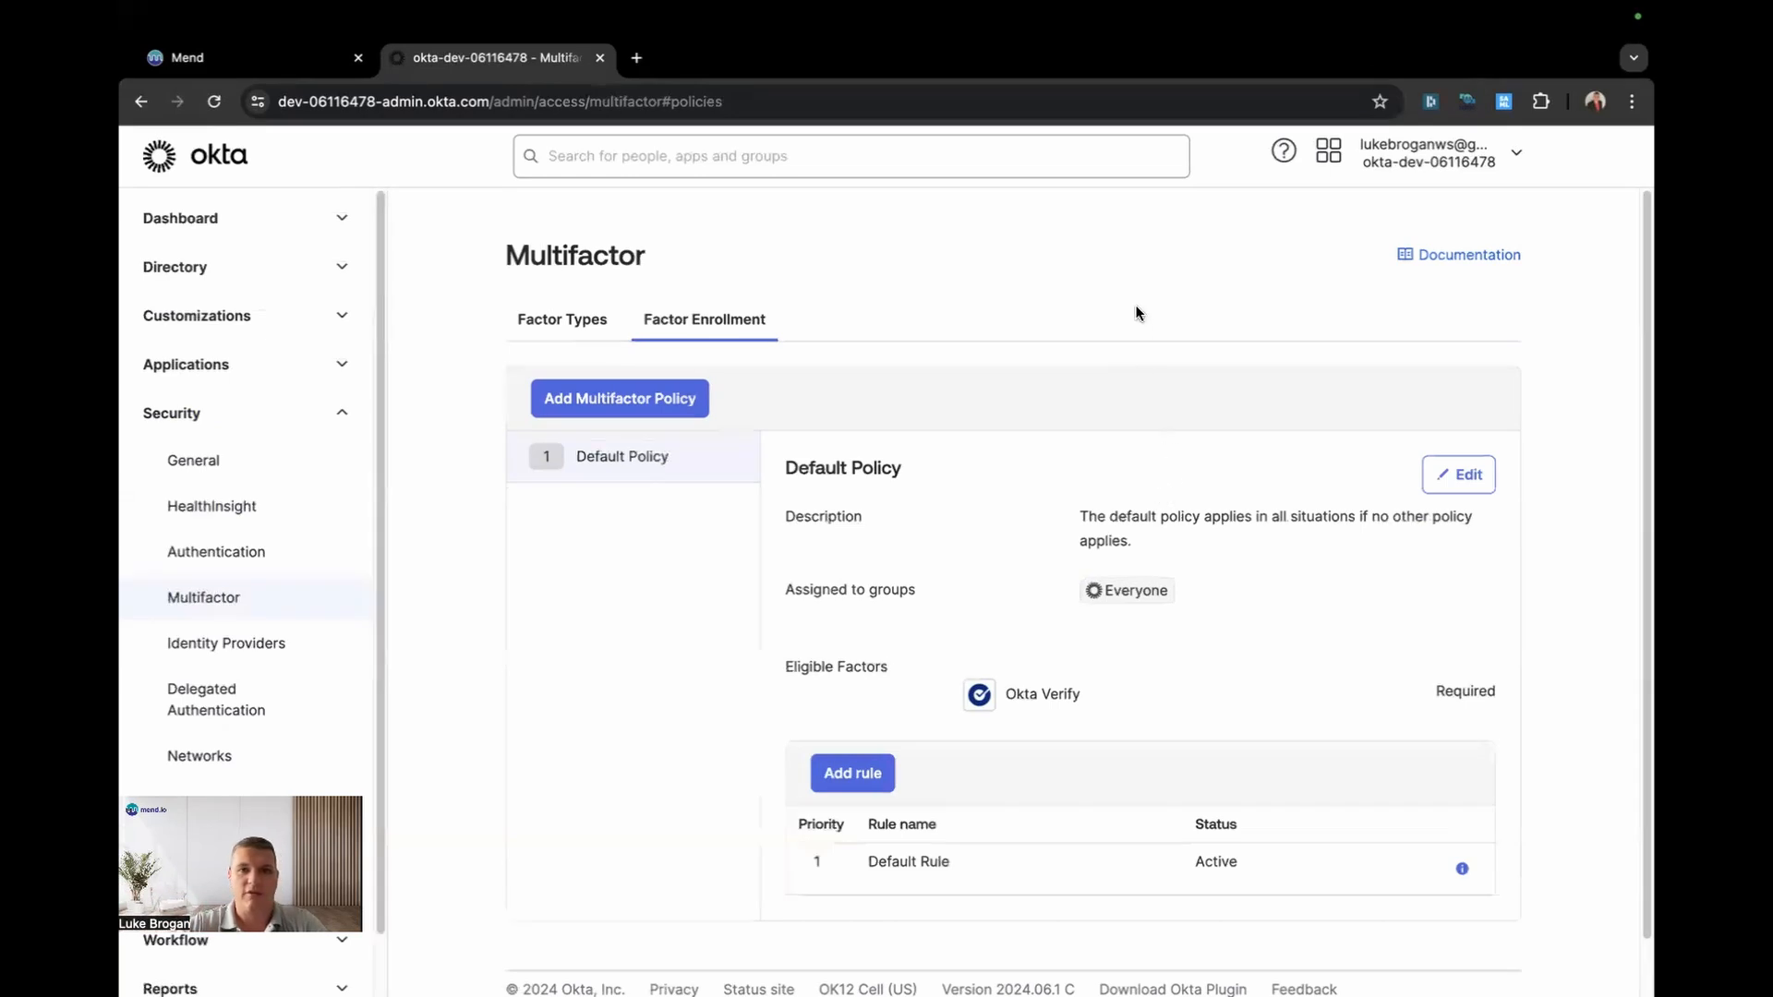
Step: Load saas-eu.mend.io/app/ in a new incognito browser window
{"action": "left_click", "coordinate": [1632, 101]}
{"action": "left_click", "coordinate": [1515, 199]}
{"action": "type", "text": "saas-eu.mend.io/app/"}
{"action": "key", "text": "Return"}
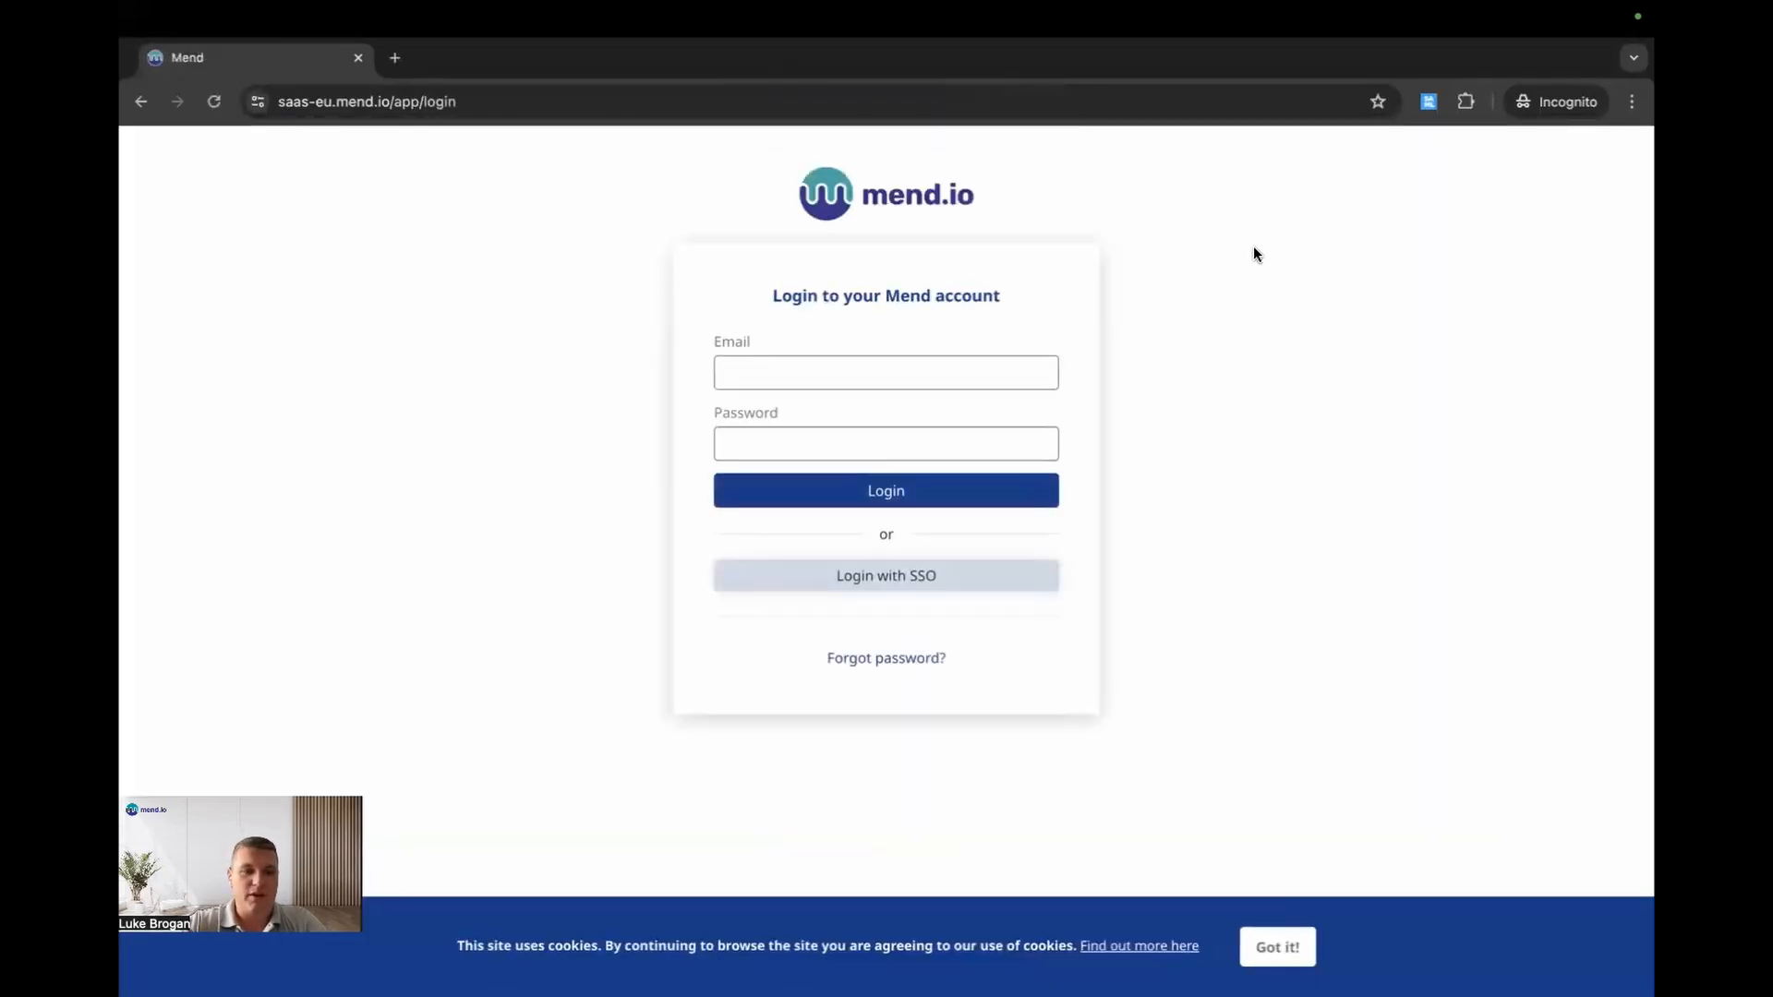
Step: Start Mend's Login with SSO using the test user's e-mail address
{"action": "left_click", "coordinate": [906, 573]}
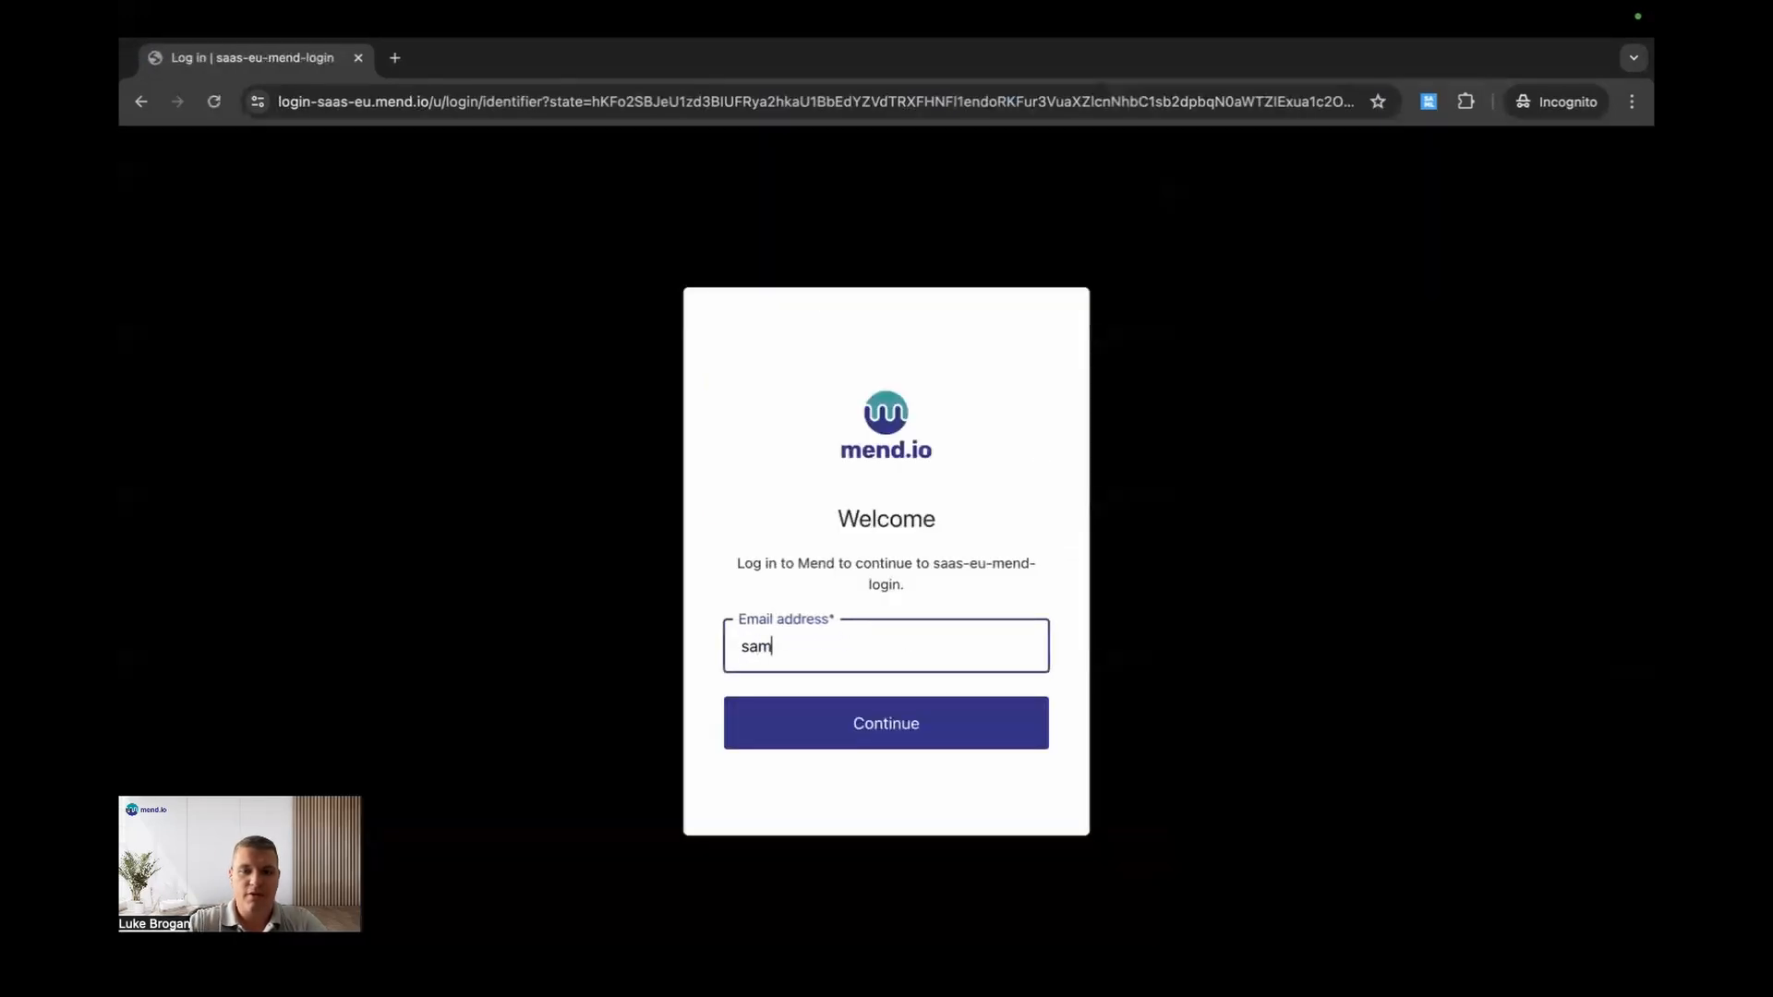
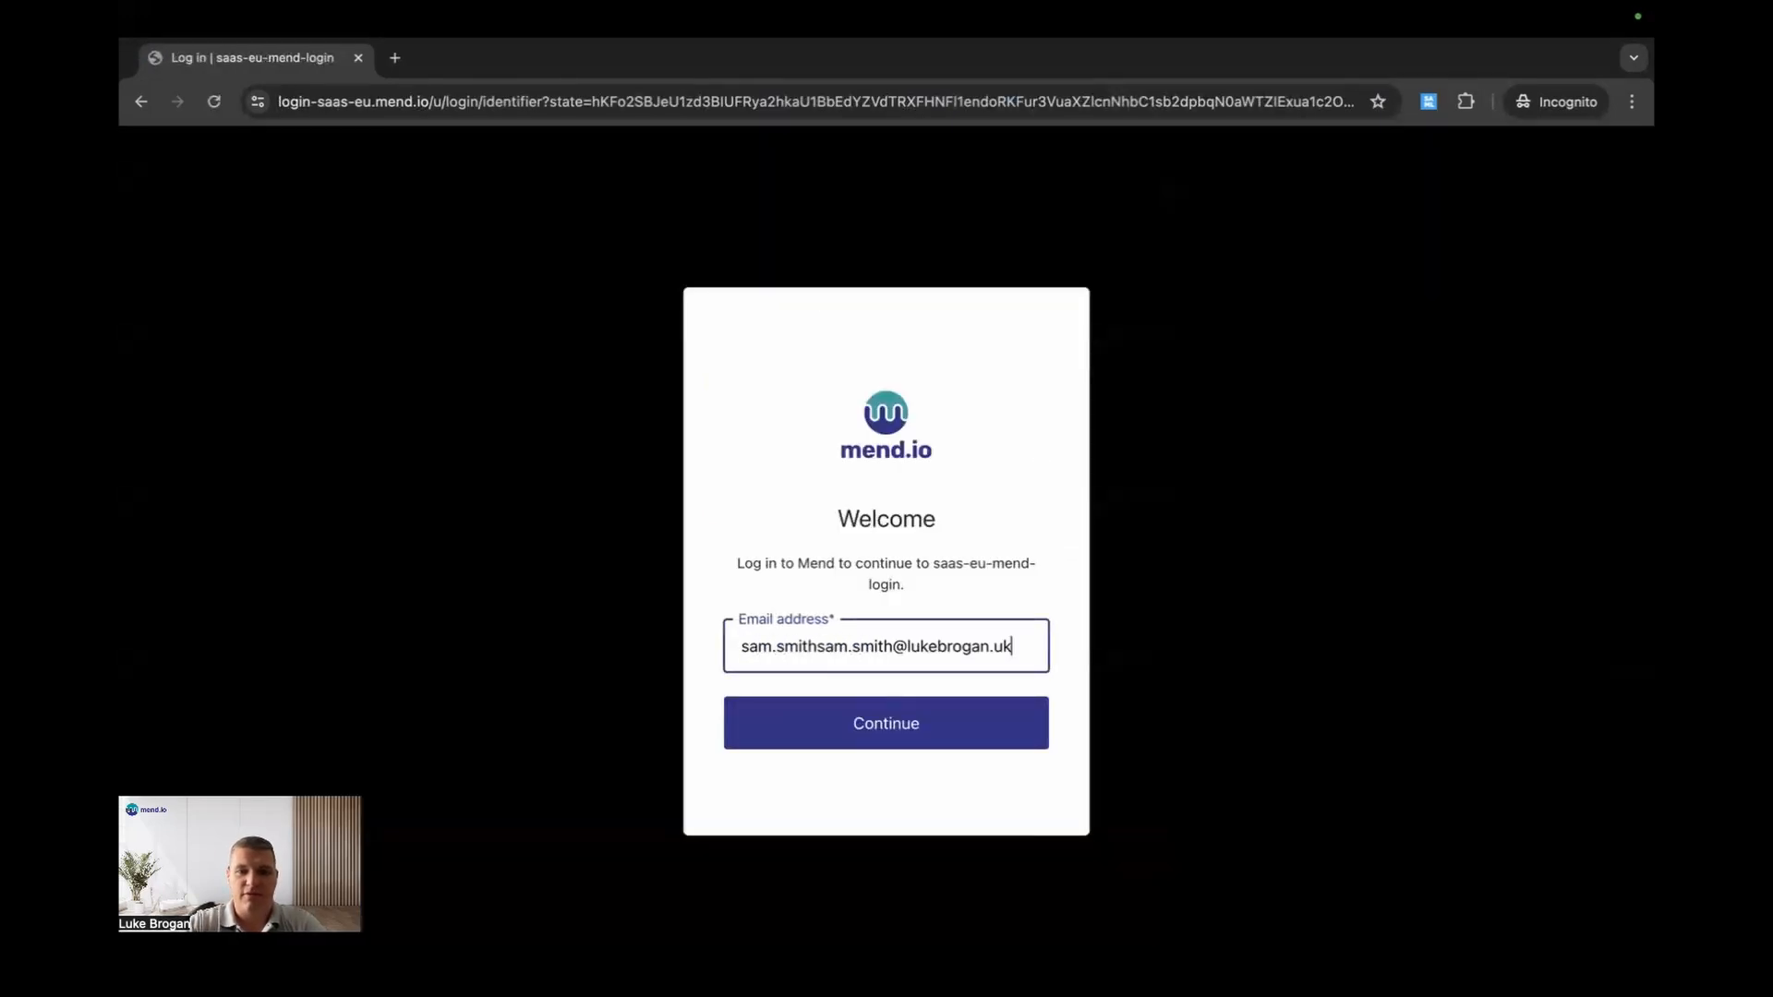
{"action": "left_click", "coordinate": [983, 721]}
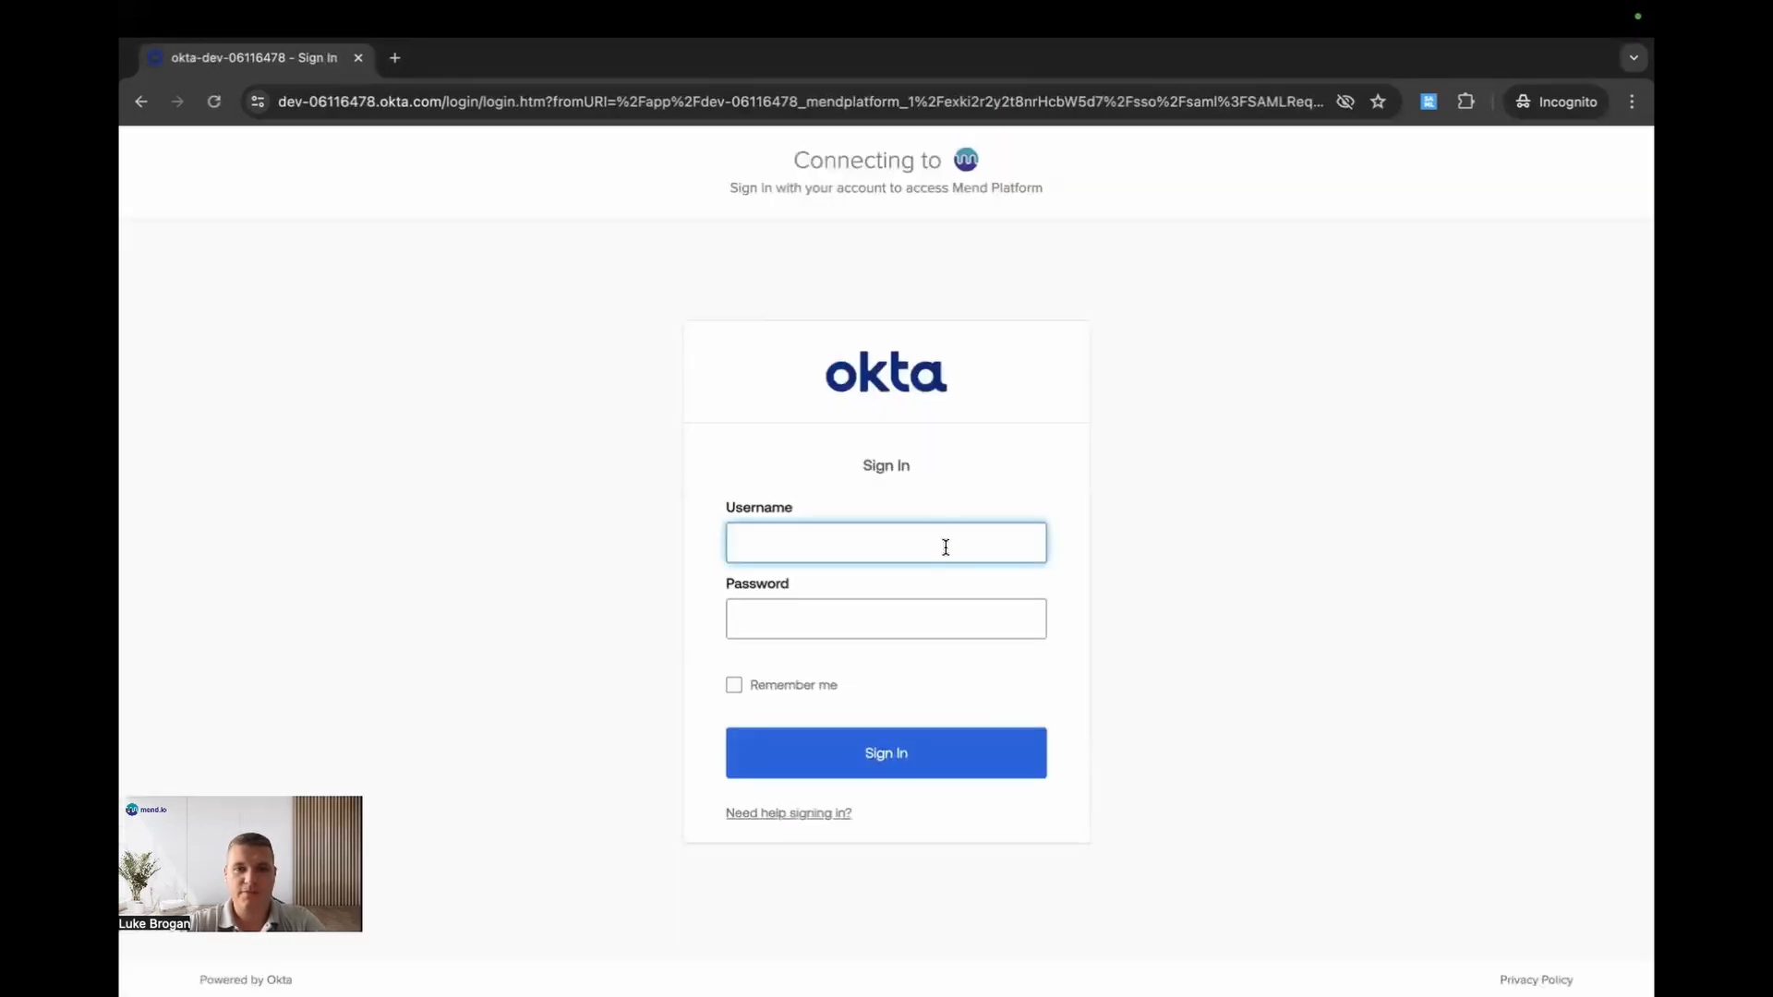
Step: Sign in to Okta with the test user's username and password, then dismiss the cookie notice
{"action": "key", "text": "ctrl+v"}
{"action": "left_click", "coordinate": [883, 609]}
{"action": "type", "text": "•••••••••••"}
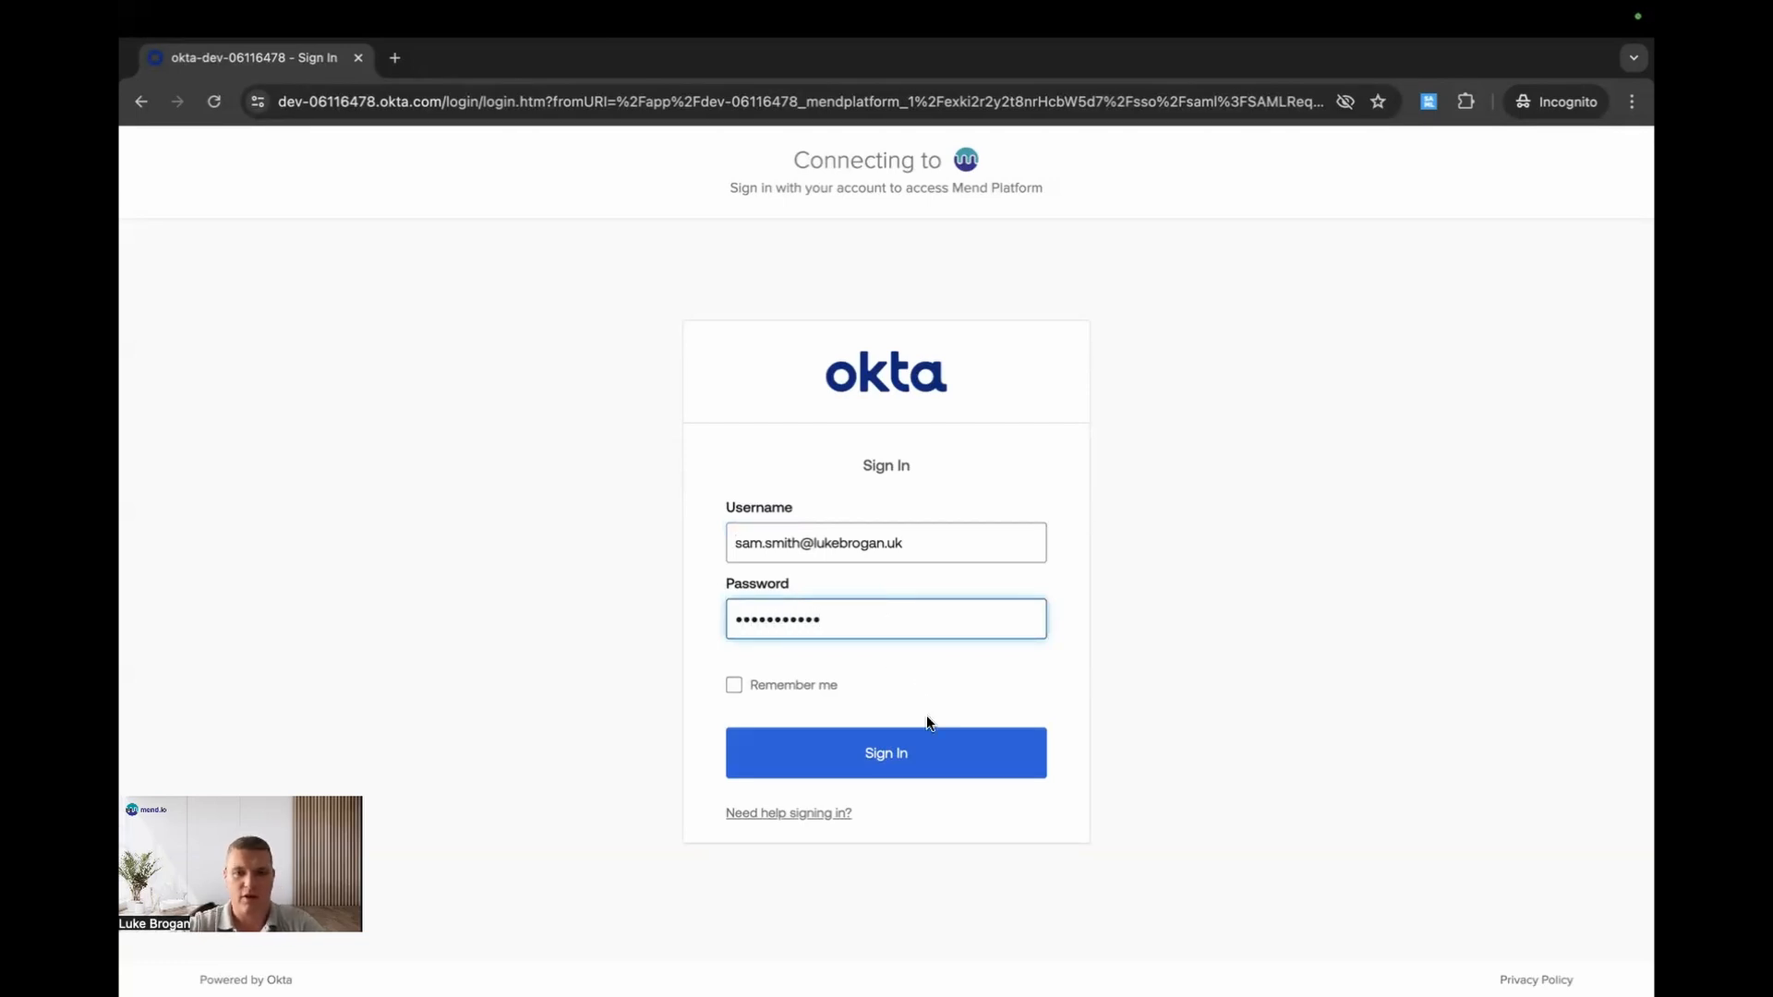
{"action": "left_click", "coordinate": [904, 753]}
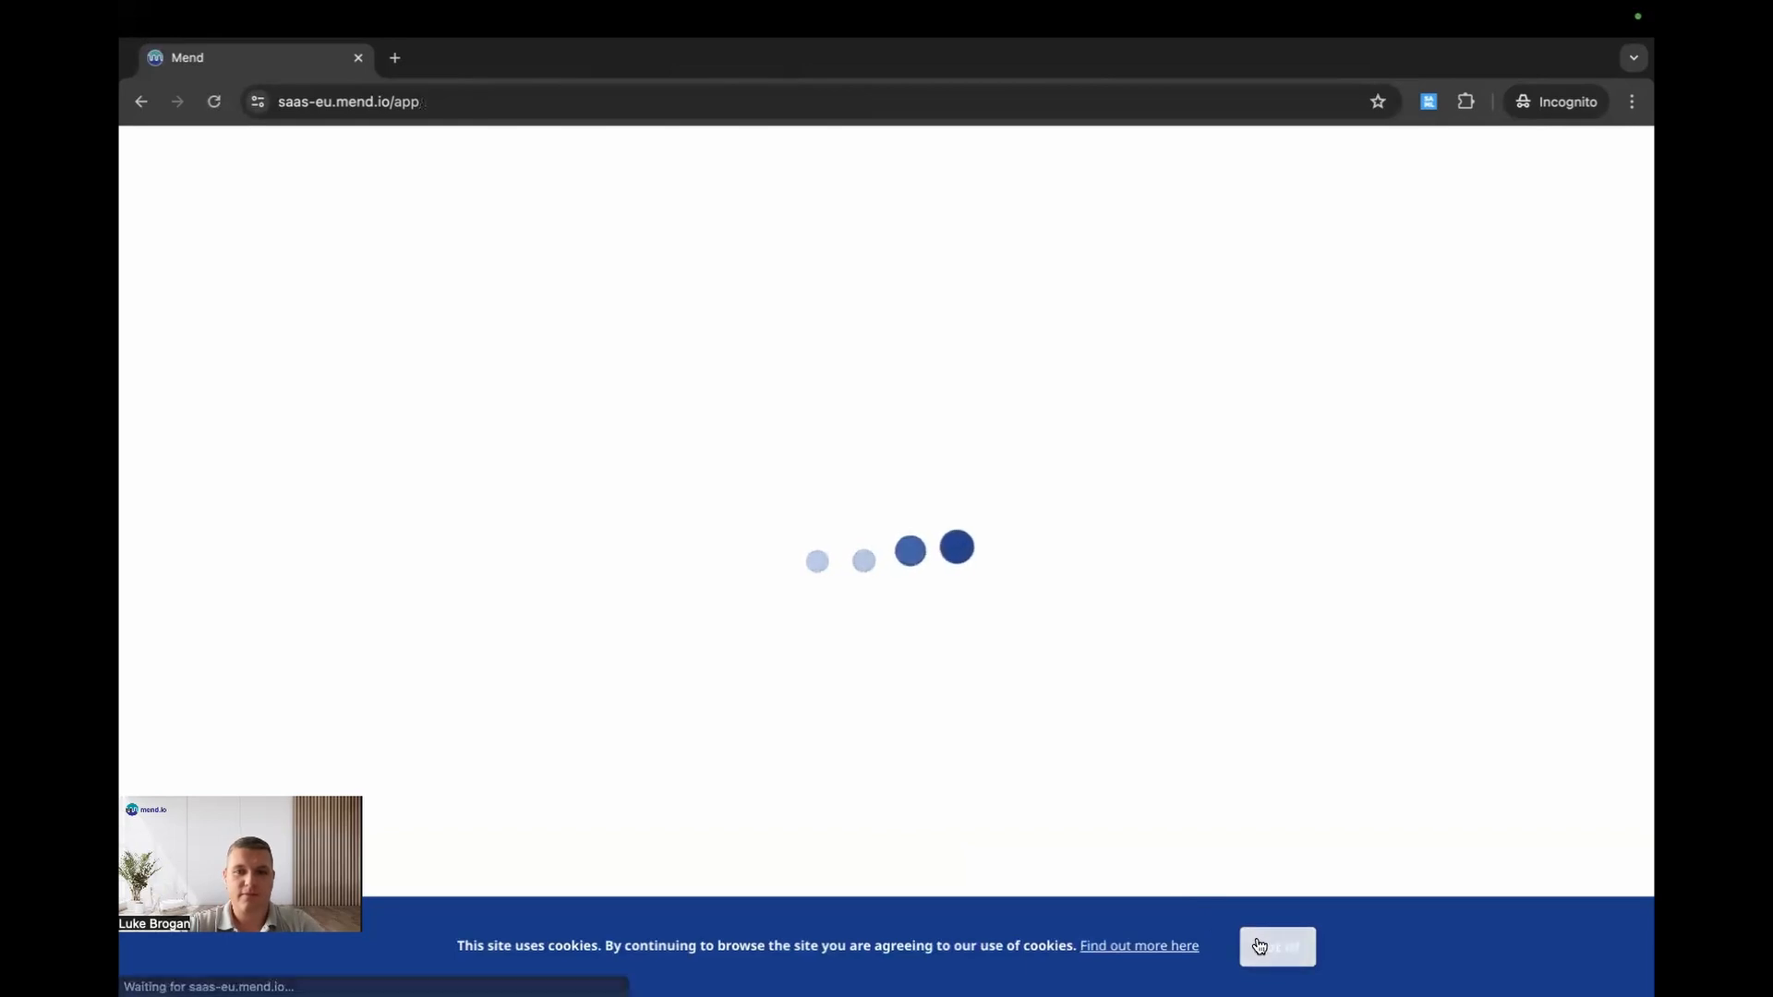
{"action": "left_click", "coordinate": [1277, 946]}
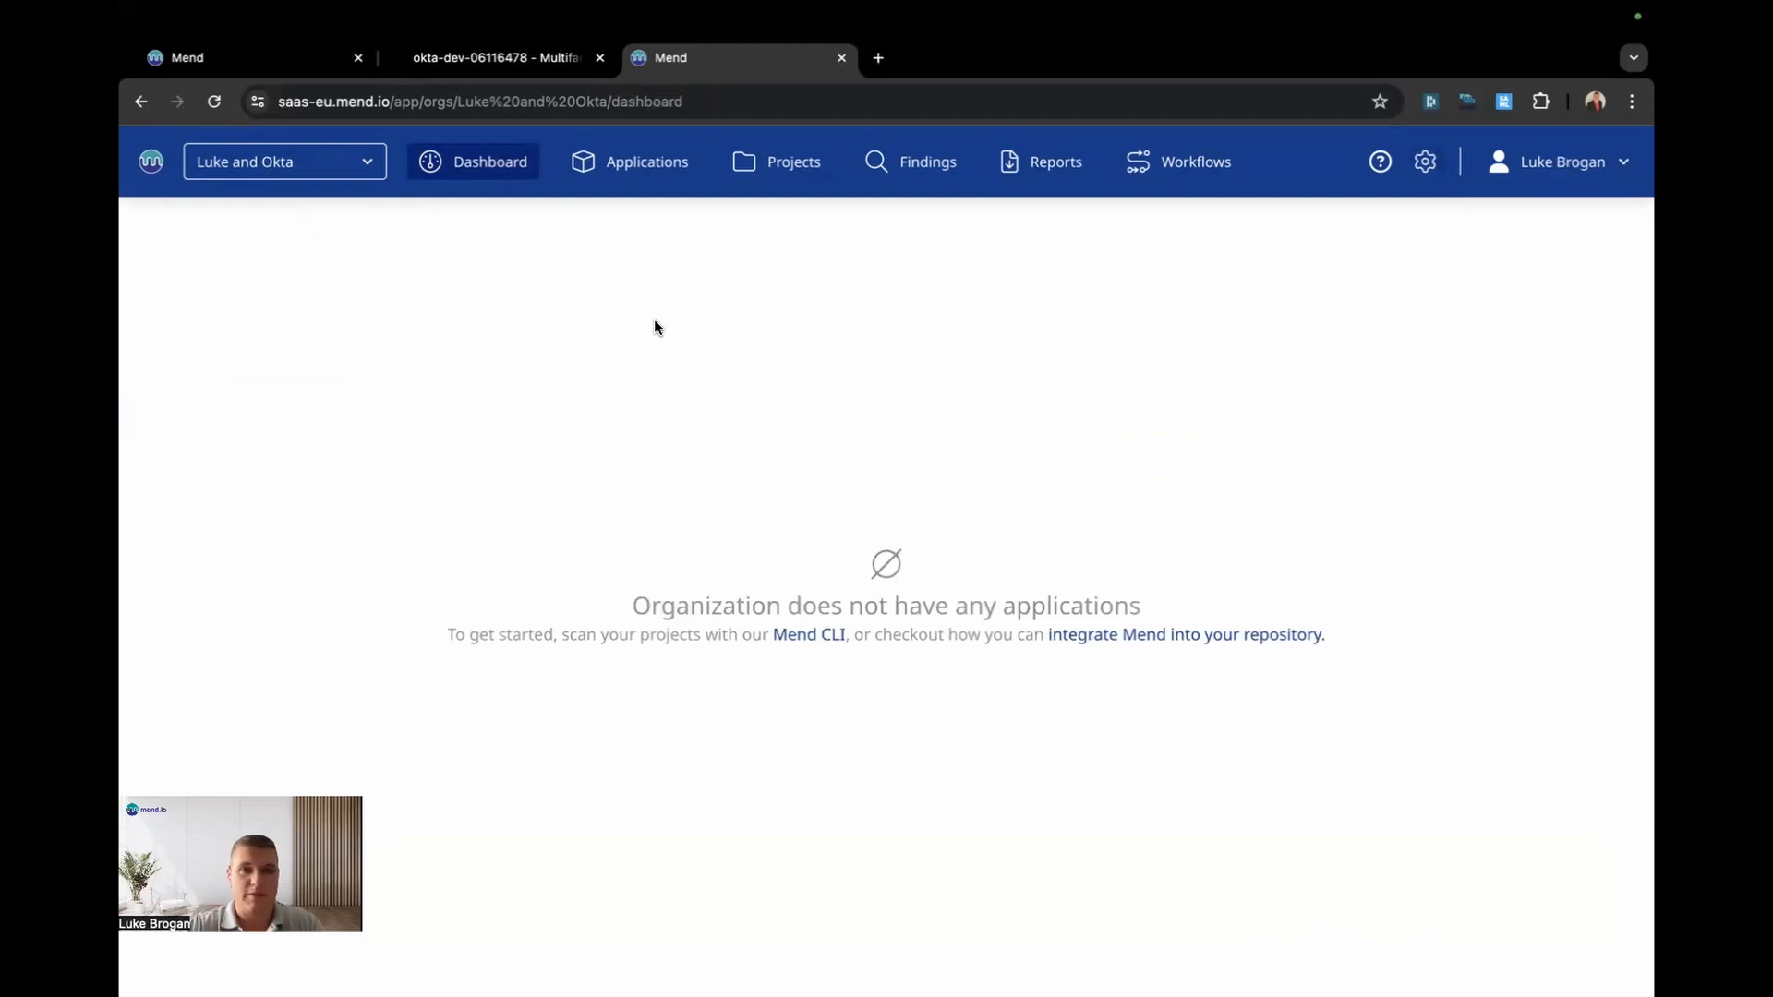
Step: In Administration > Groups, add the Admin role at Organization scope to Dev-Squad
{"action": "left_click", "coordinate": [1424, 162]}
{"action": "left_click", "coordinate": [1385, 258]}
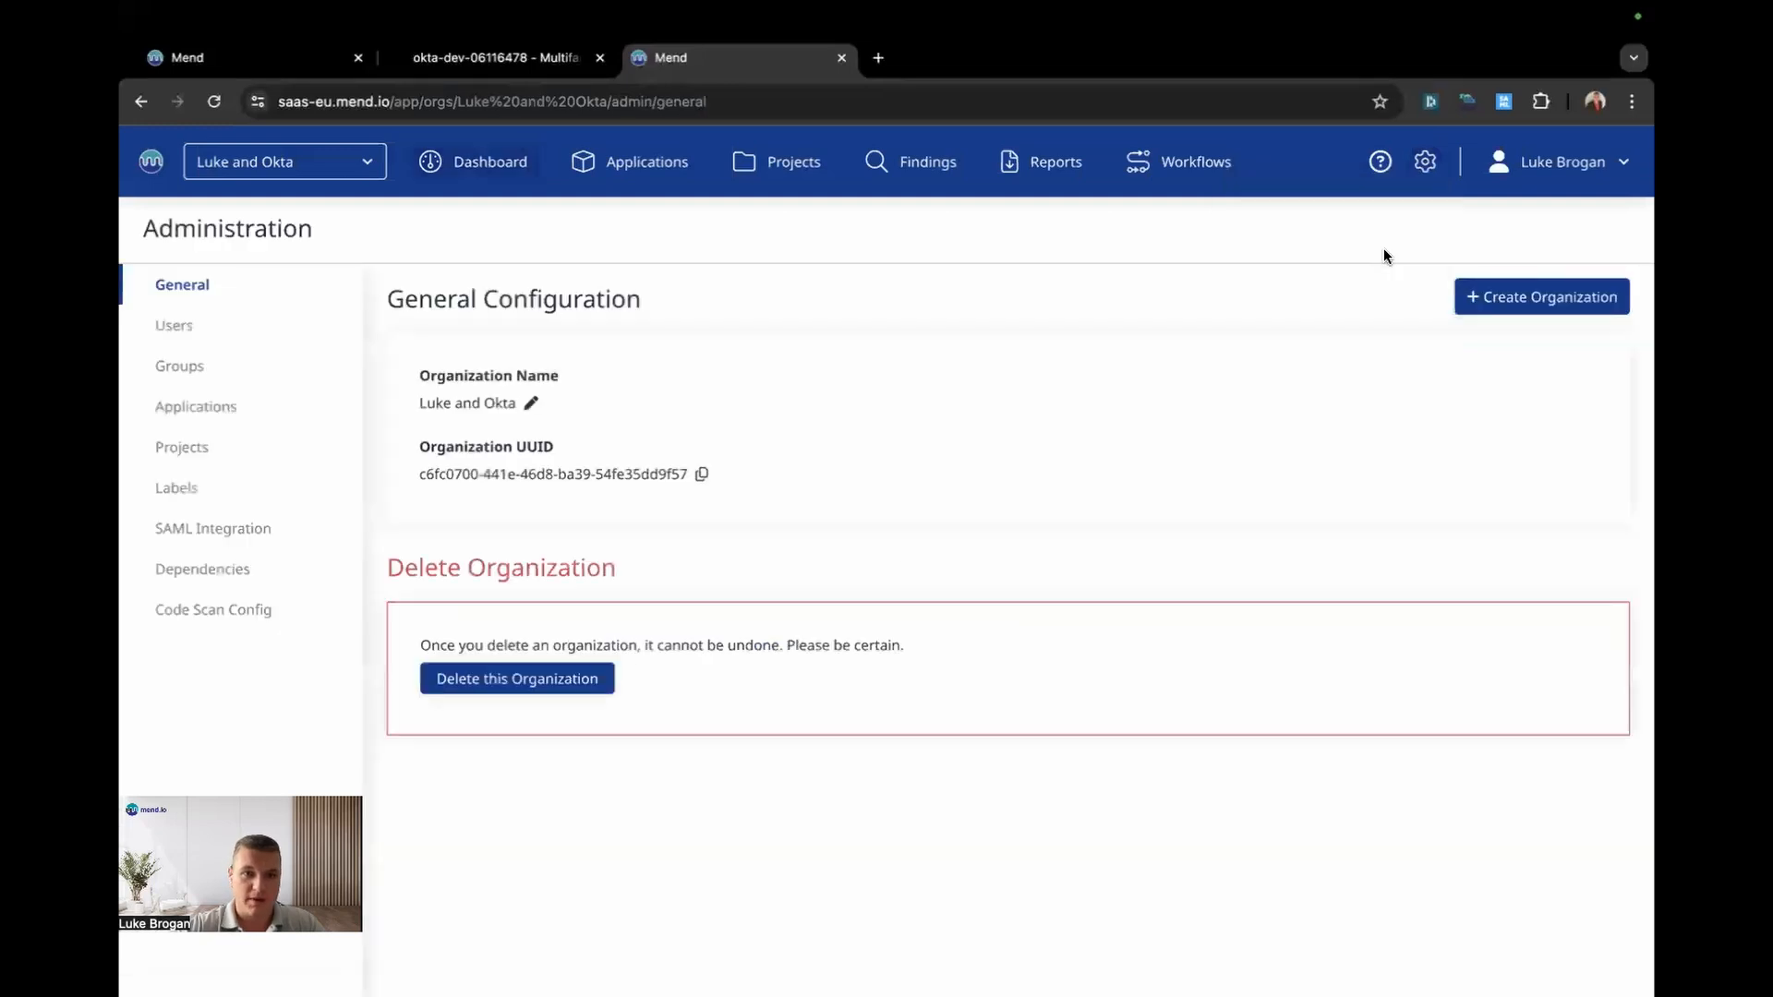
{"action": "left_click", "coordinate": [288, 361]}
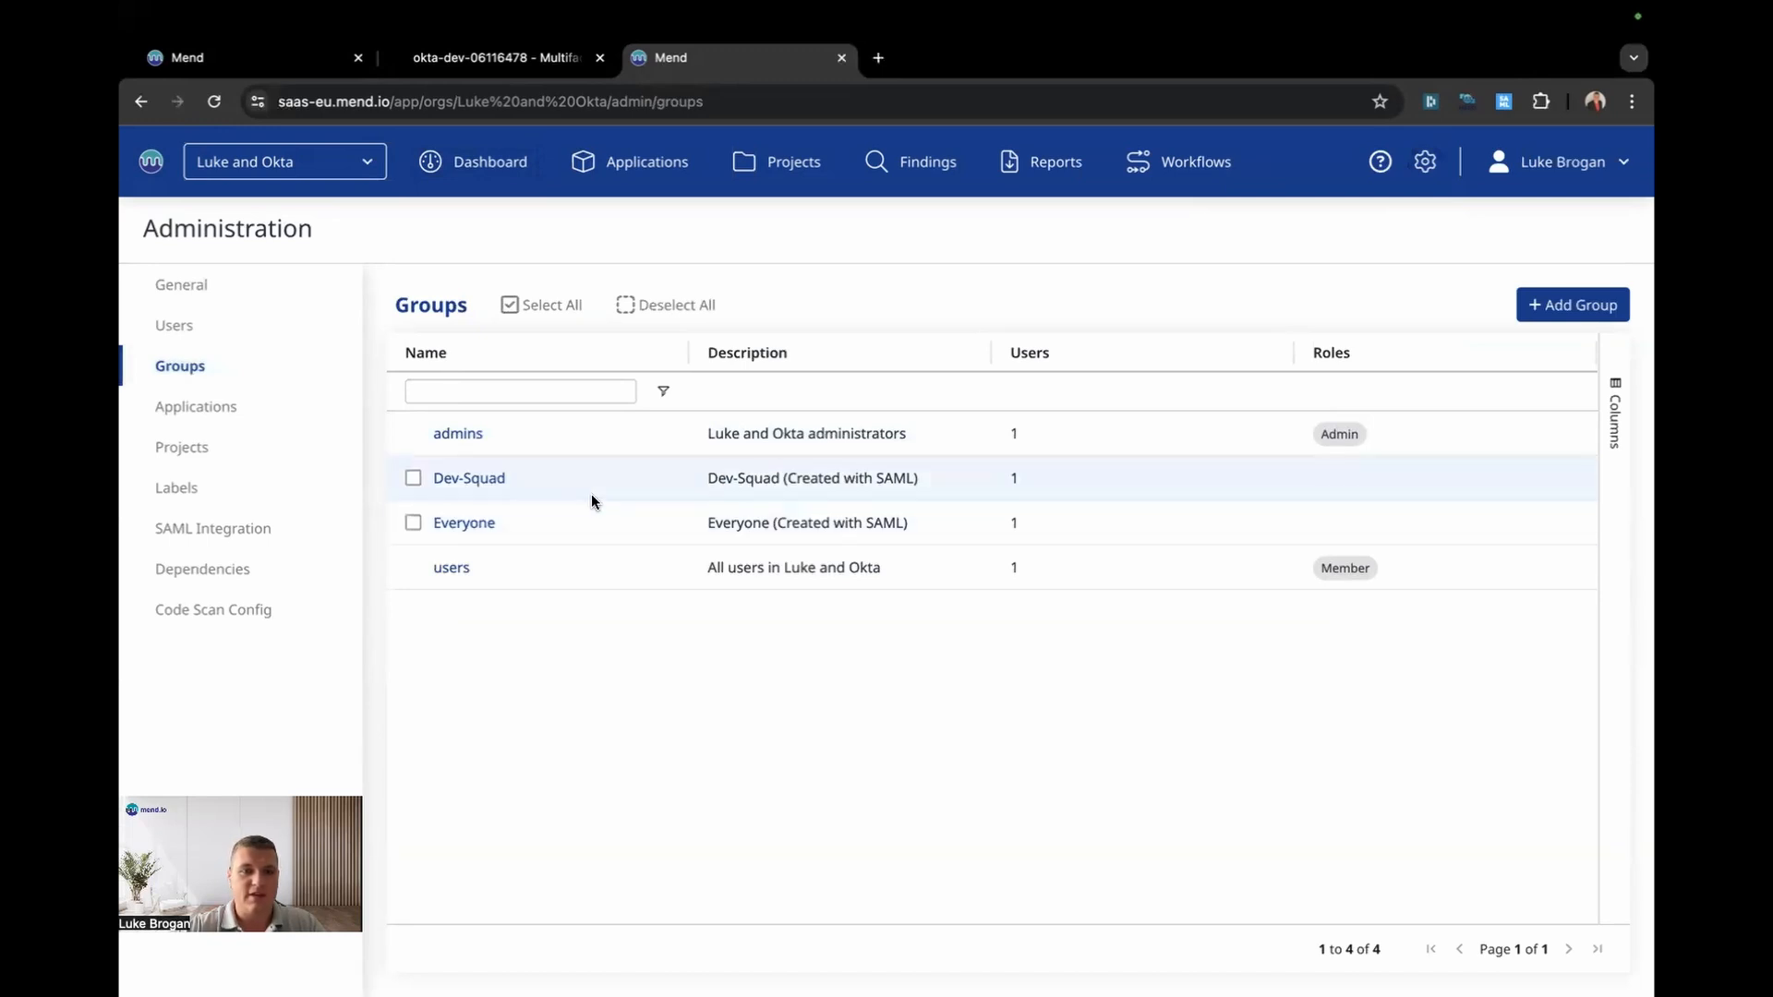
{"action": "left_click", "coordinate": [471, 478]}
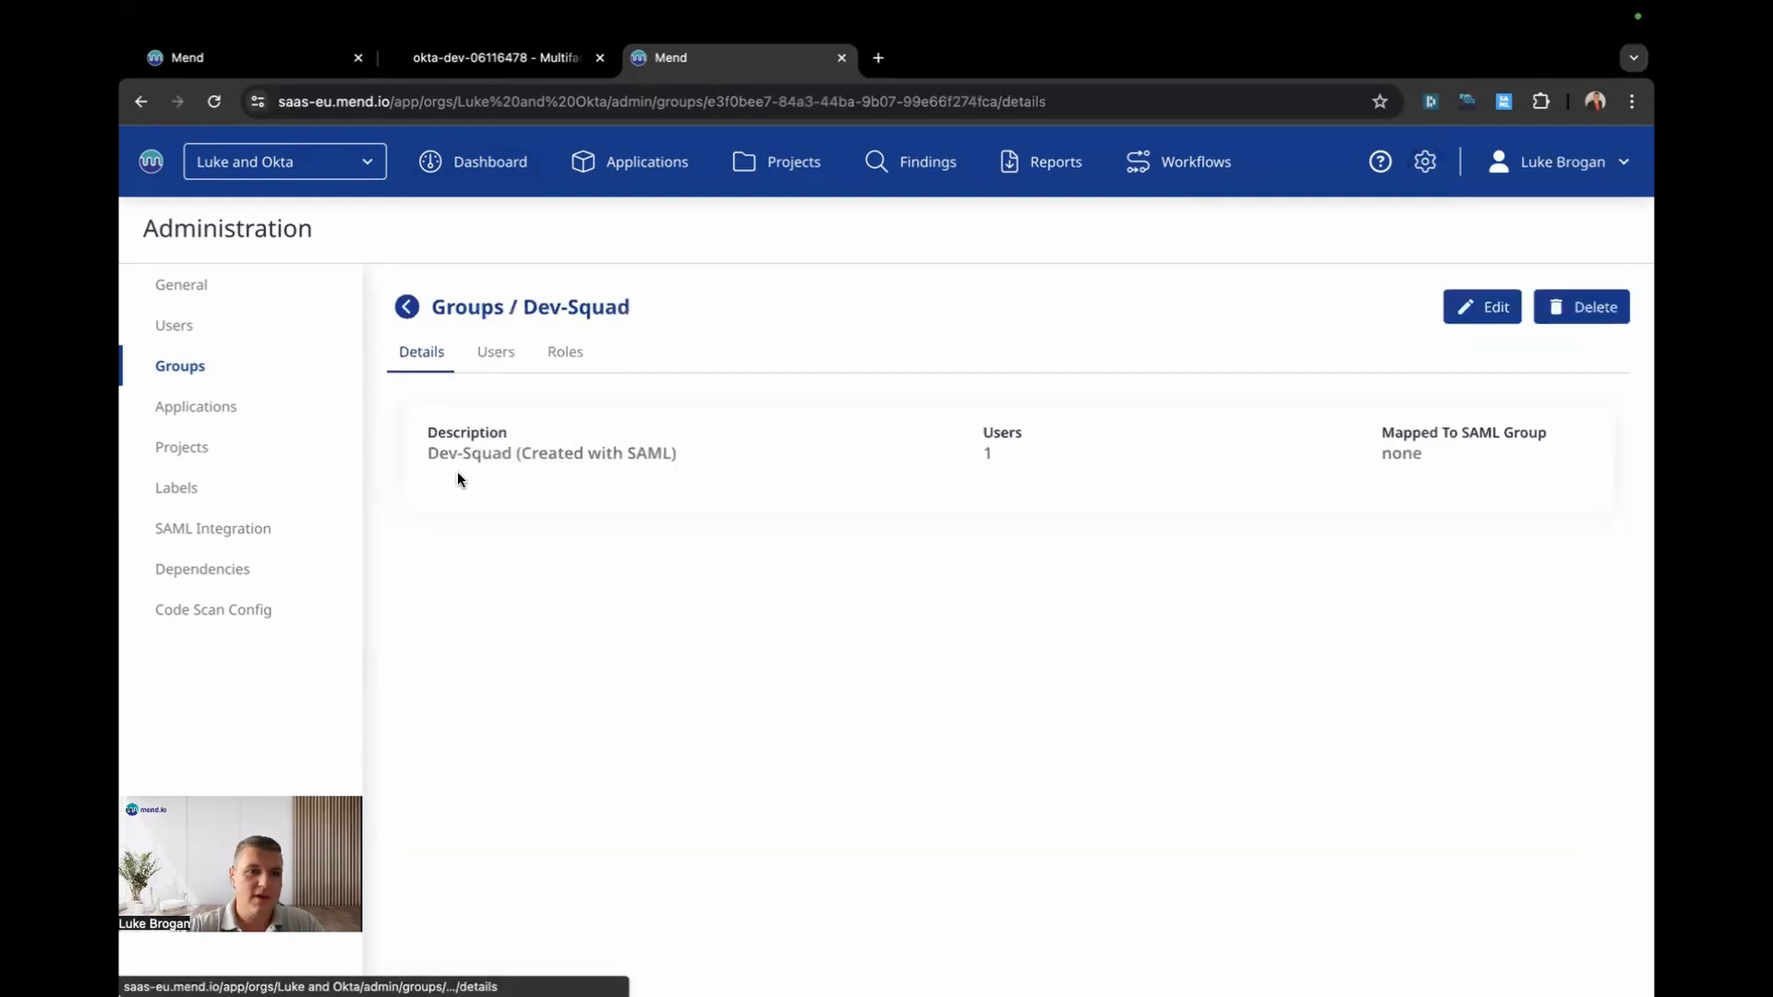
{"action": "left_click", "coordinate": [568, 356]}
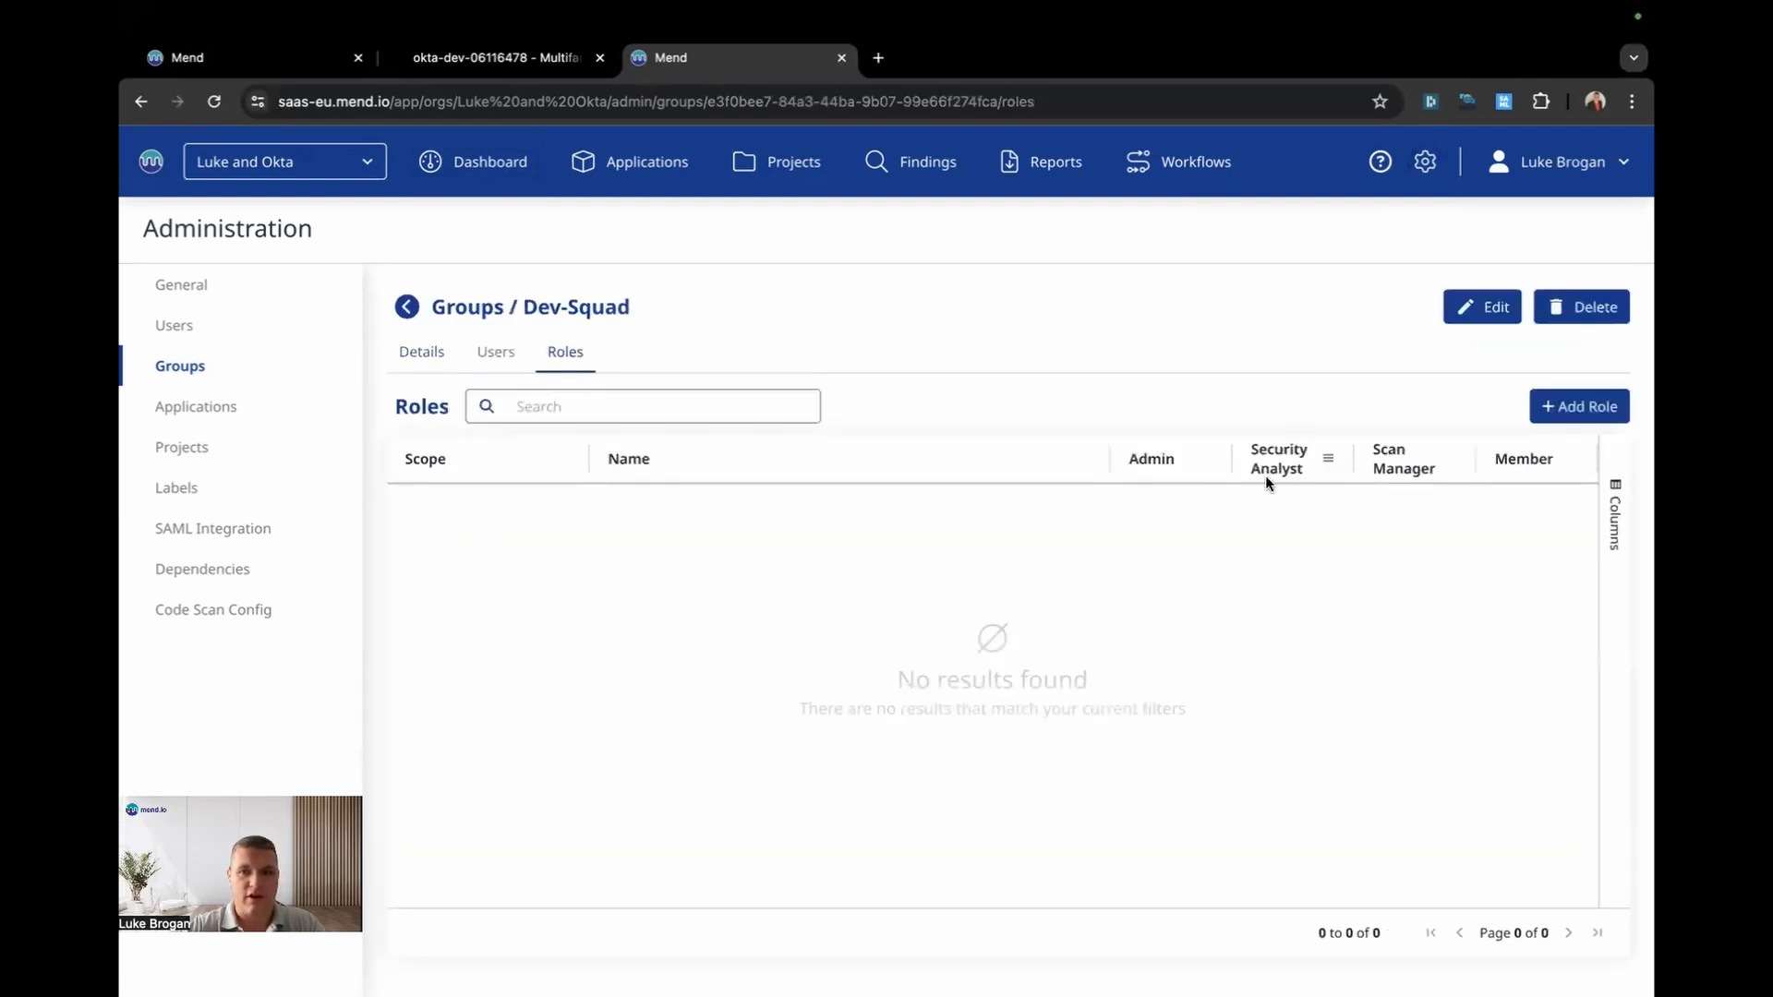
{"action": "left_click", "coordinate": [1550, 415]}
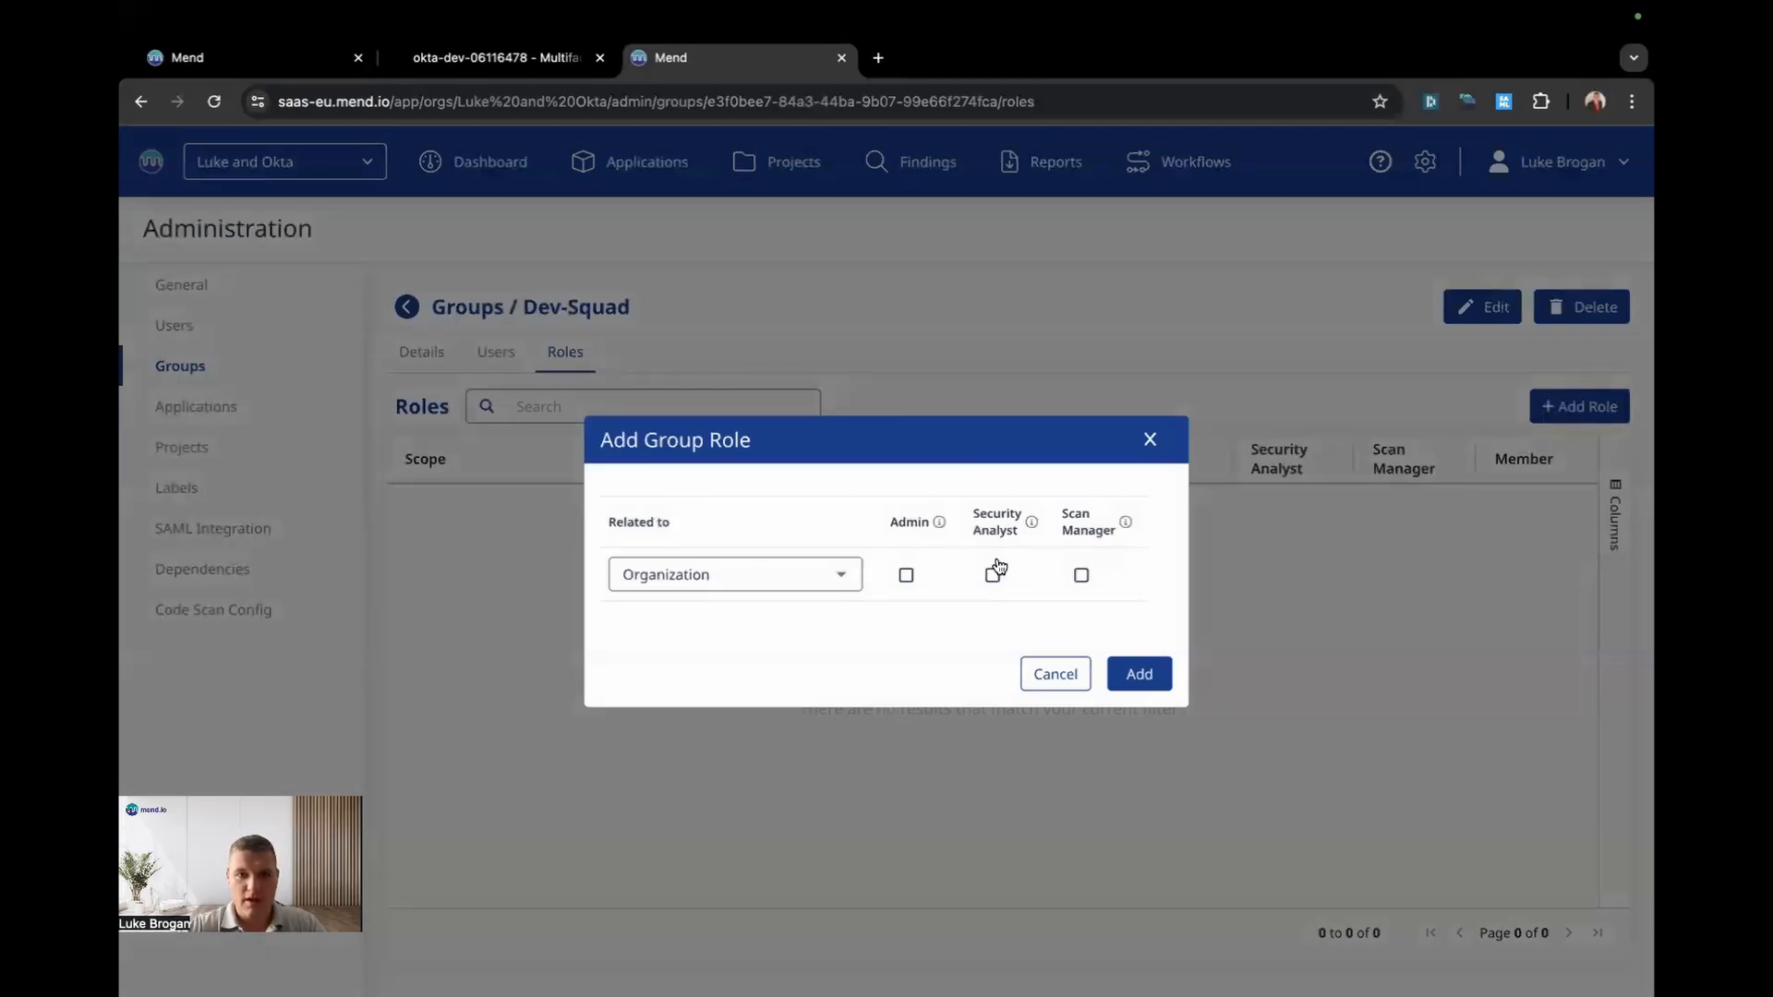
{"action": "left_click", "coordinate": [906, 575]}
{"action": "left_click", "coordinate": [1124, 681]}
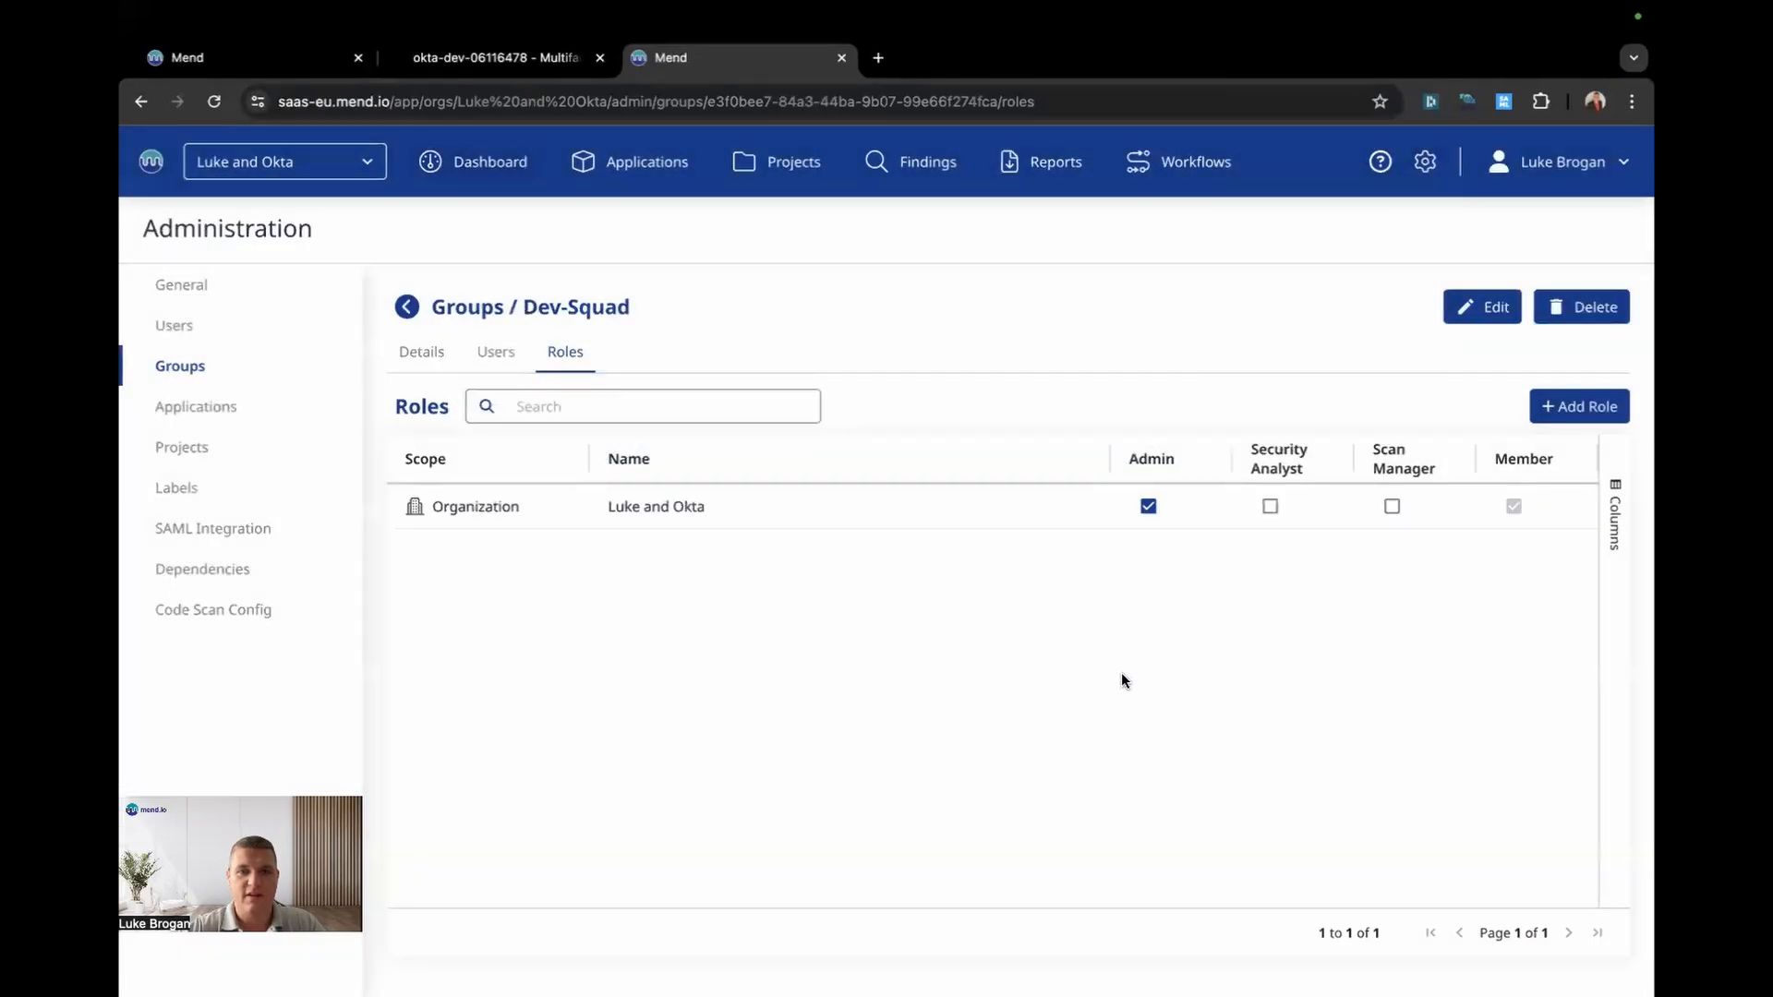
{"action": "key", "text": "ctrl+Right"}
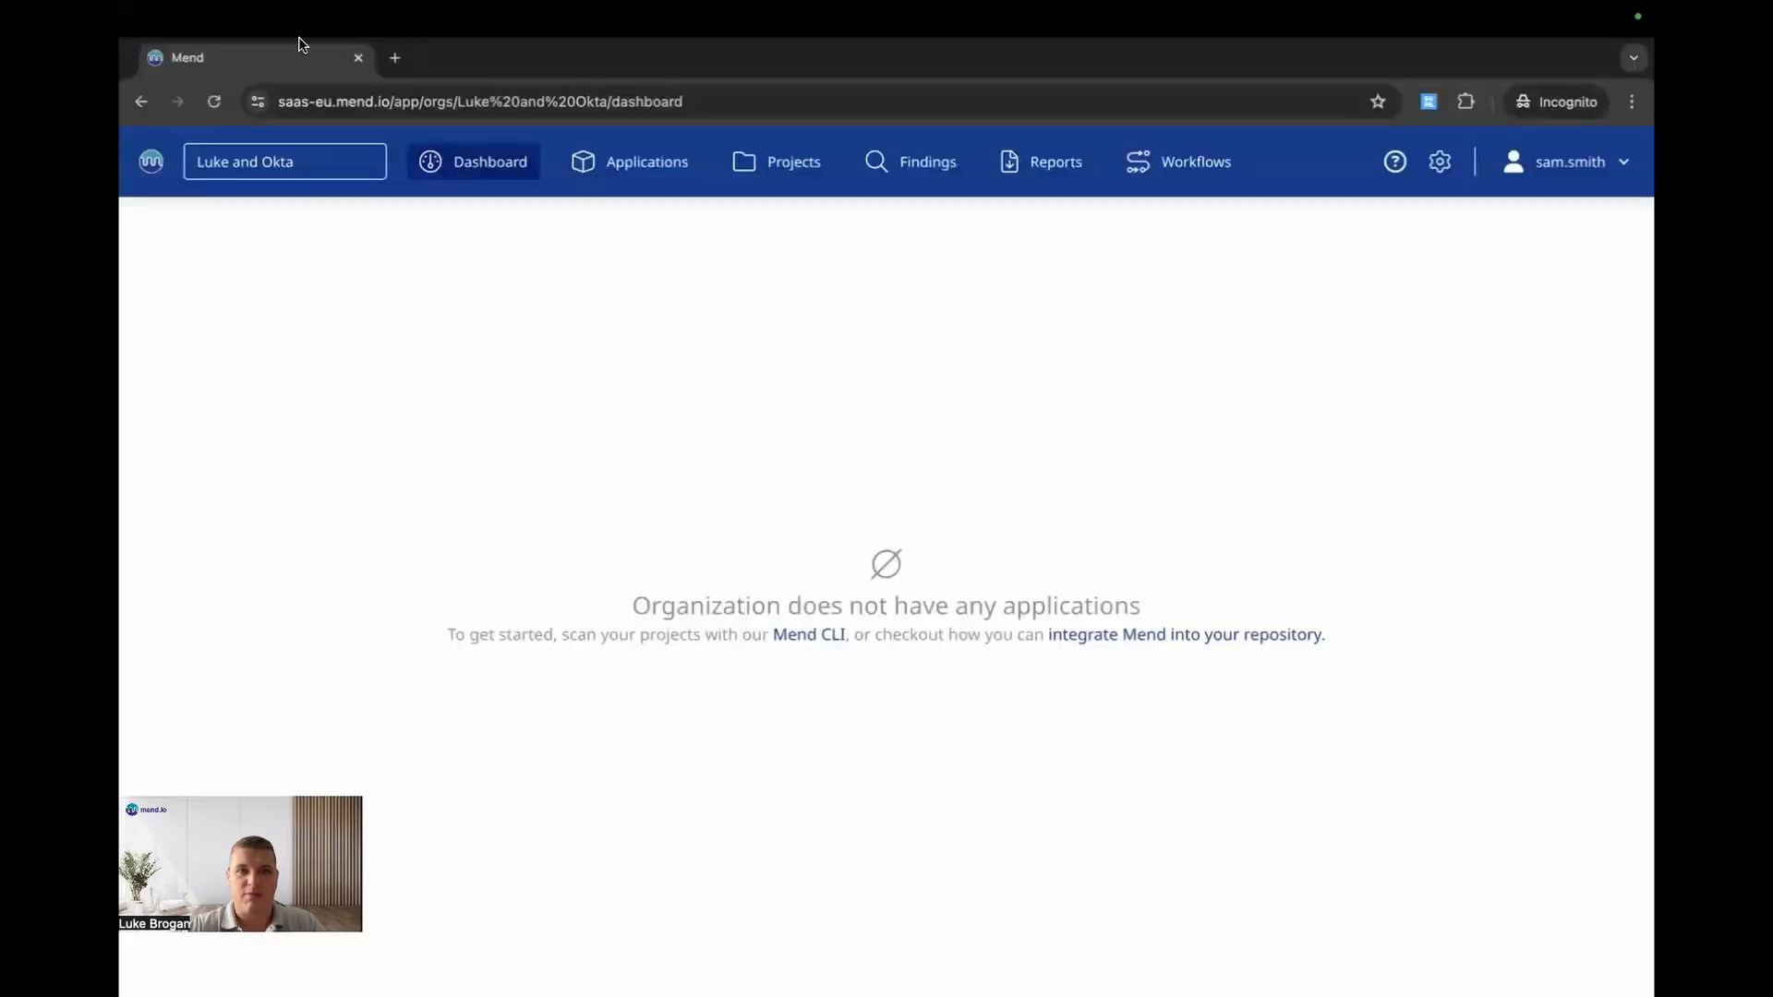
Step: Reload the SSO user's incognito session and open Administration from the gear menu
{"action": "left_click", "coordinate": [213, 101]}
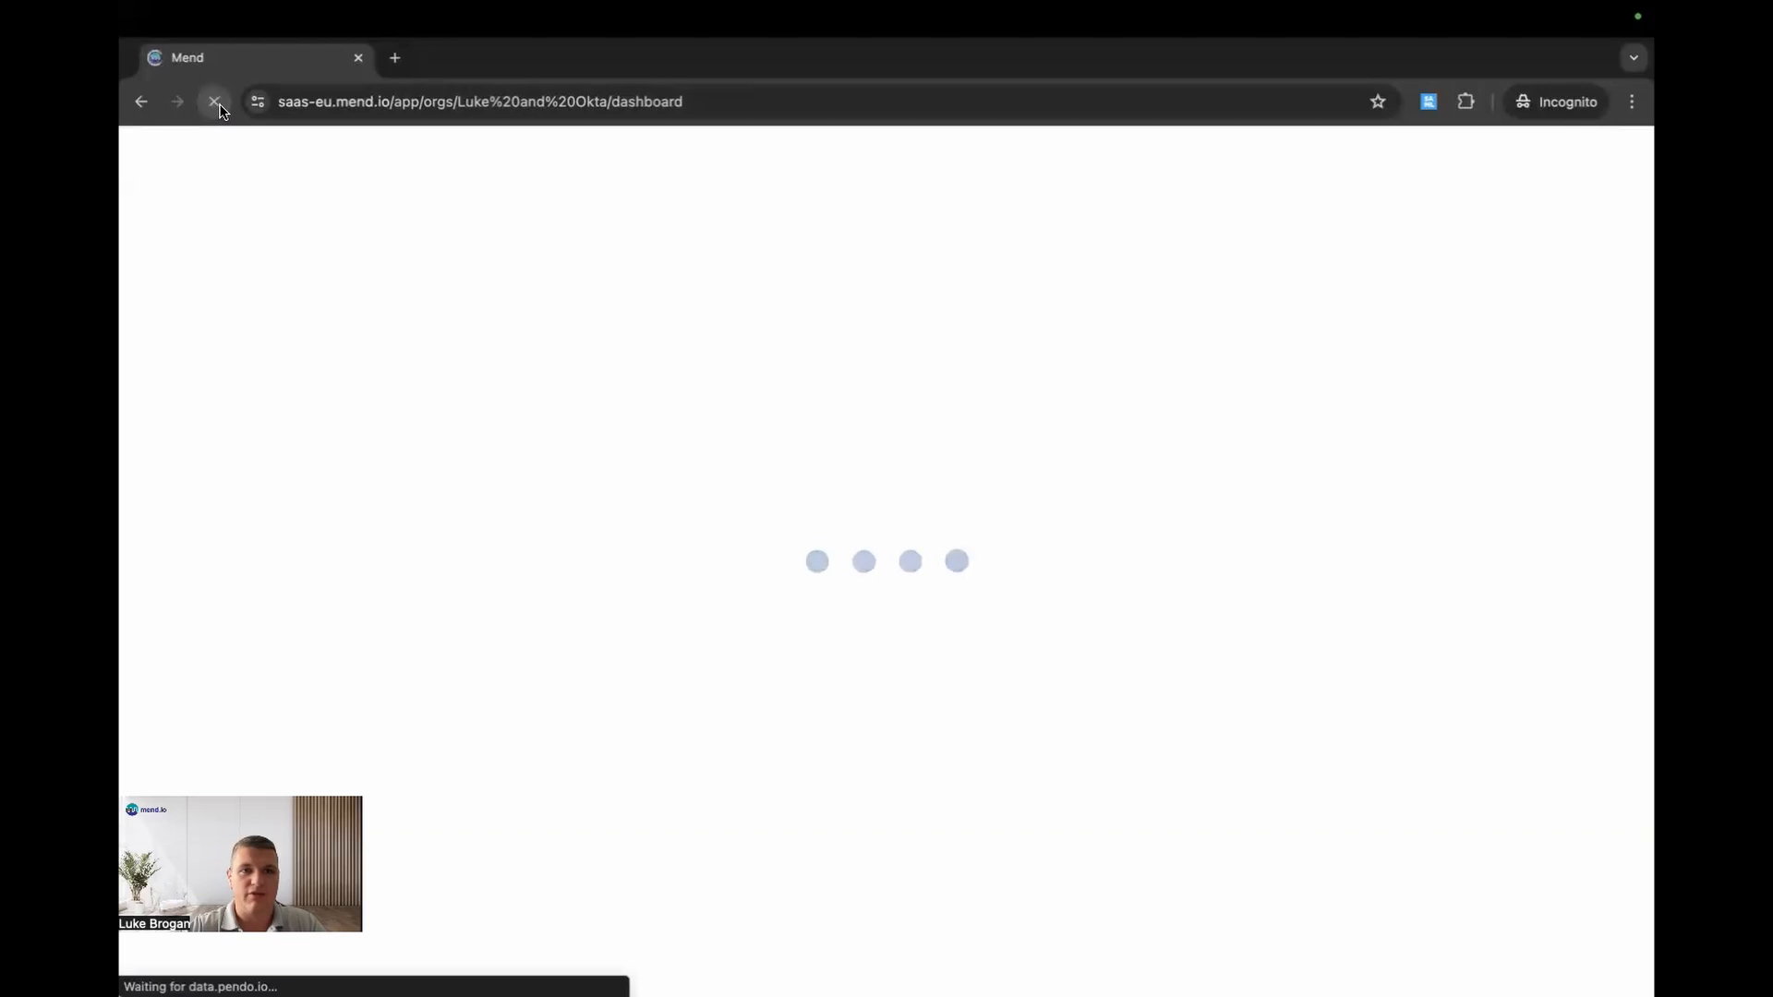
{"action": "left_click", "coordinate": [1439, 162]}
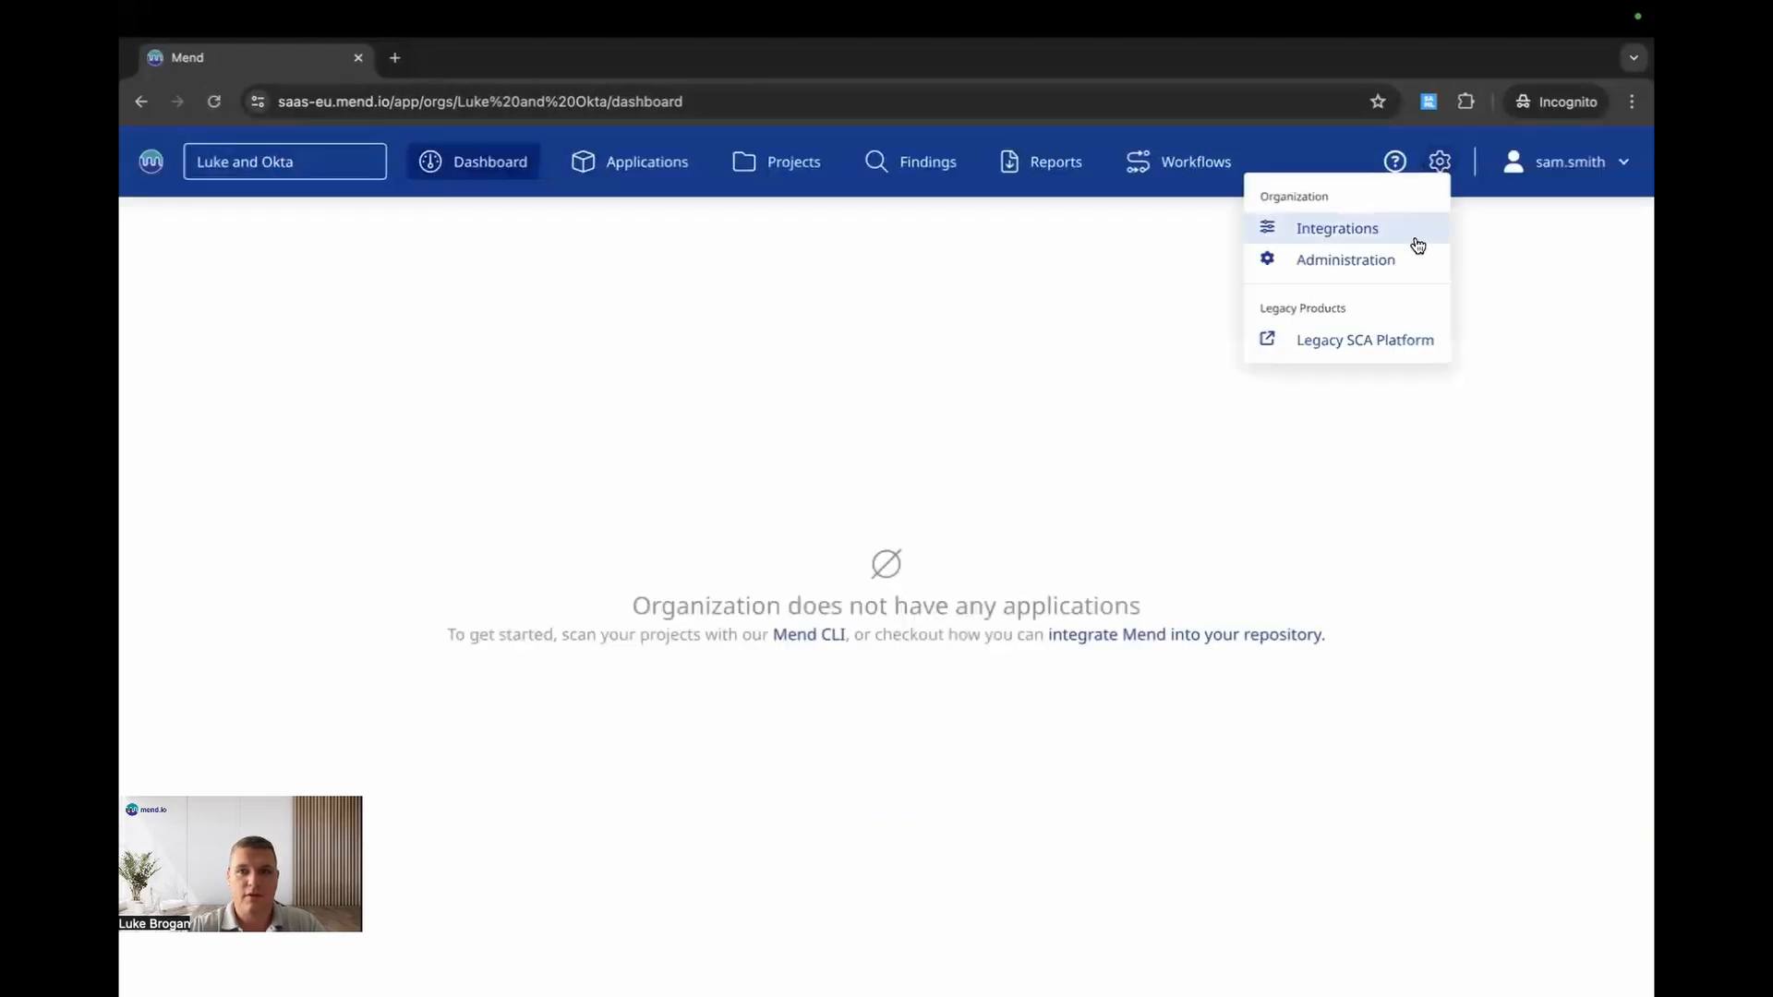
{"action": "left_click", "coordinate": [1346, 259]}
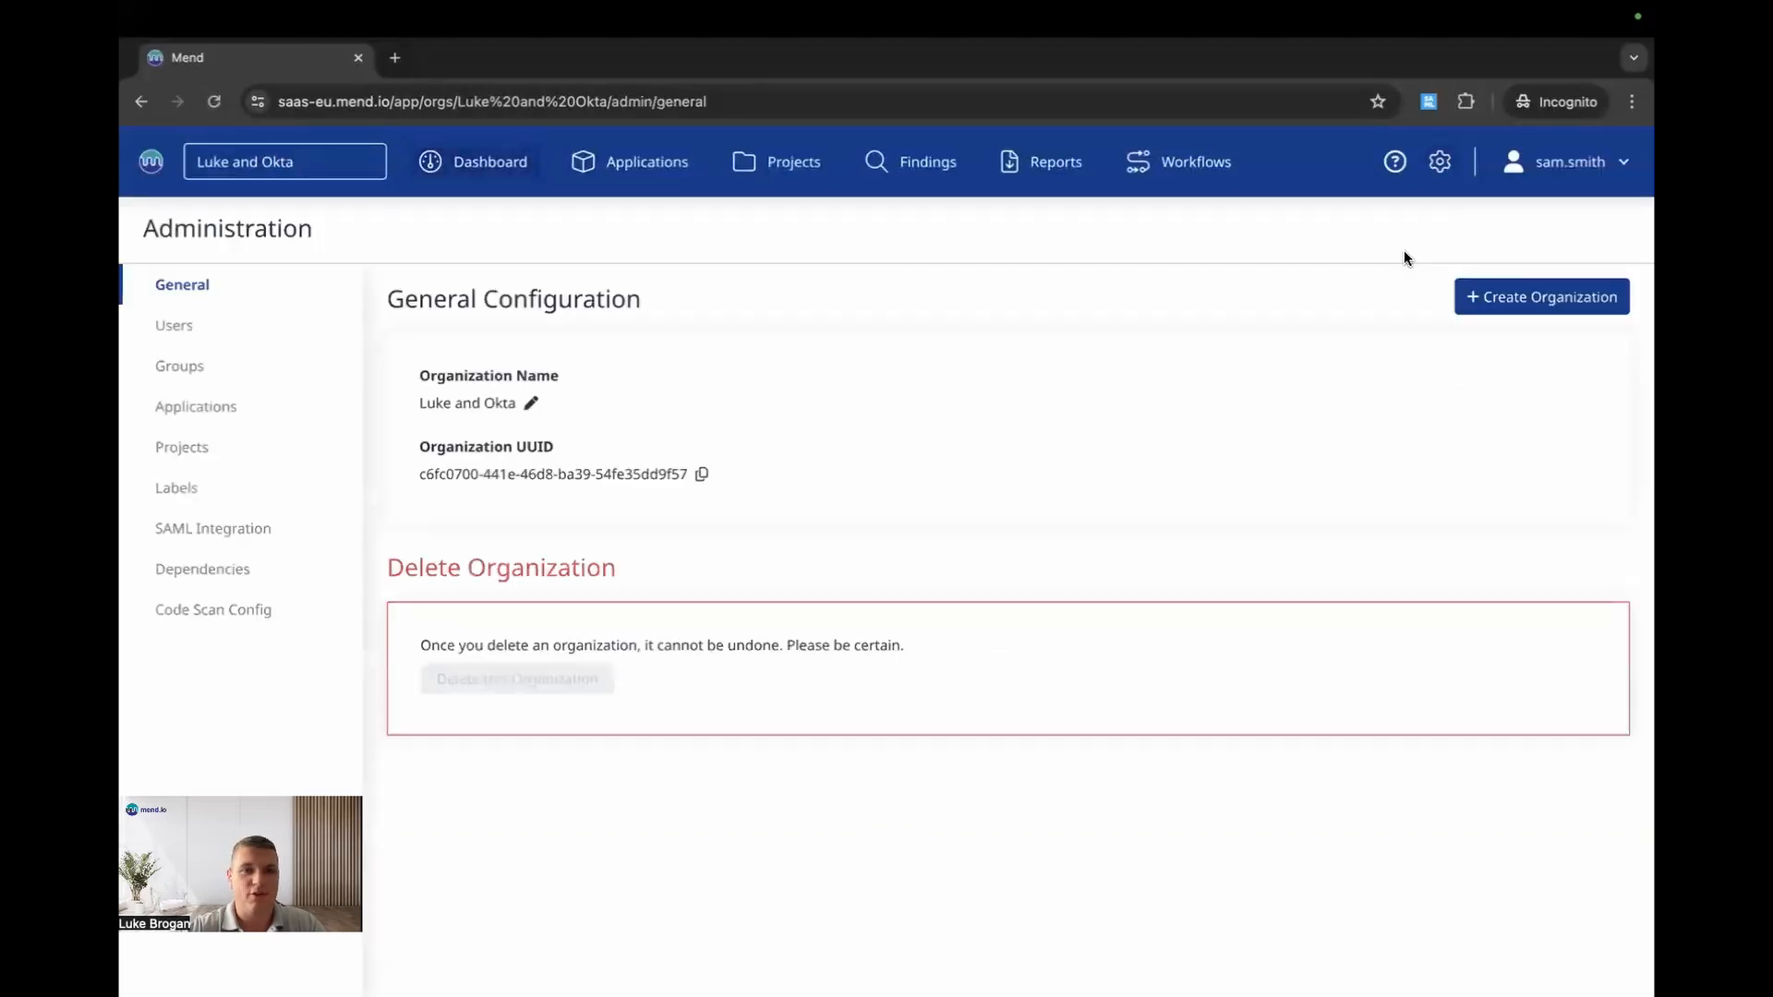